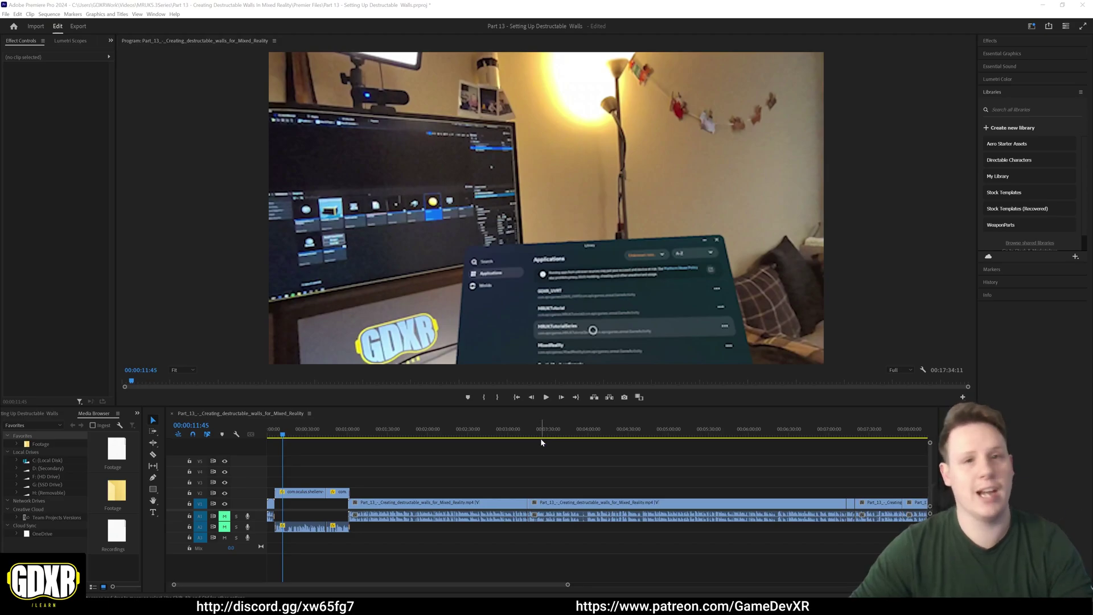
- Play the opening headset footage of the sequence and review the wall-fracturing tutorial section along the timeline
left_click(548, 397)
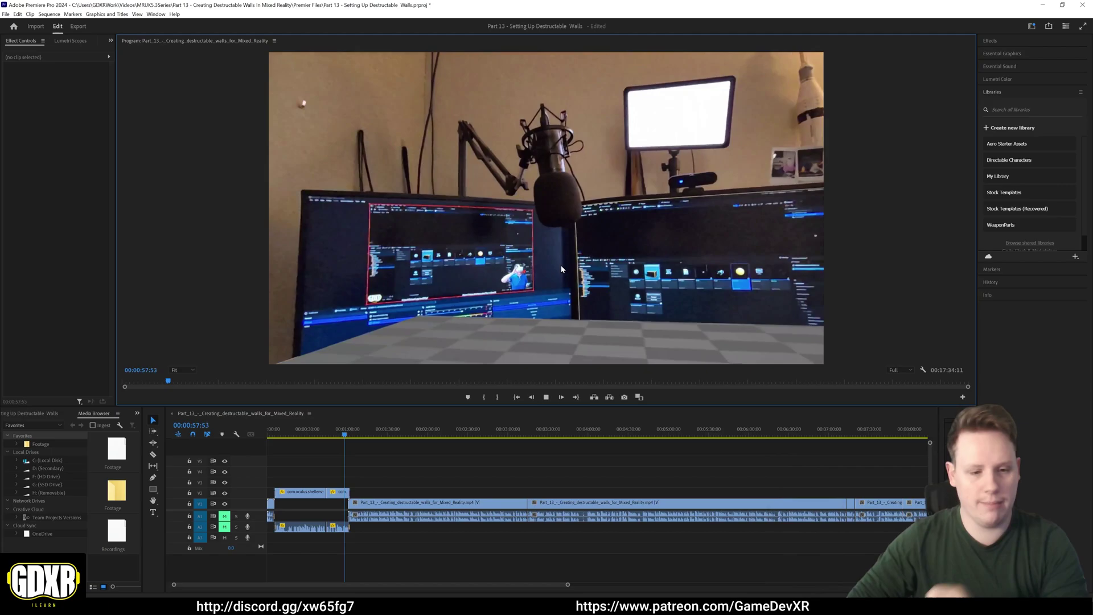
left_click(545, 400)
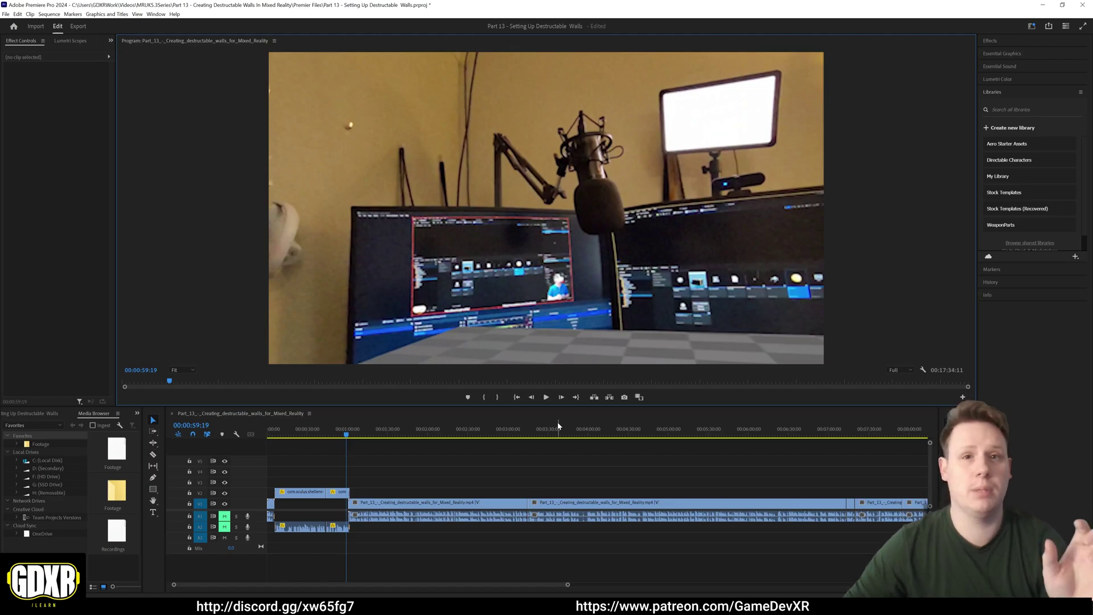
left_click_drag(711, 431, 834, 433)
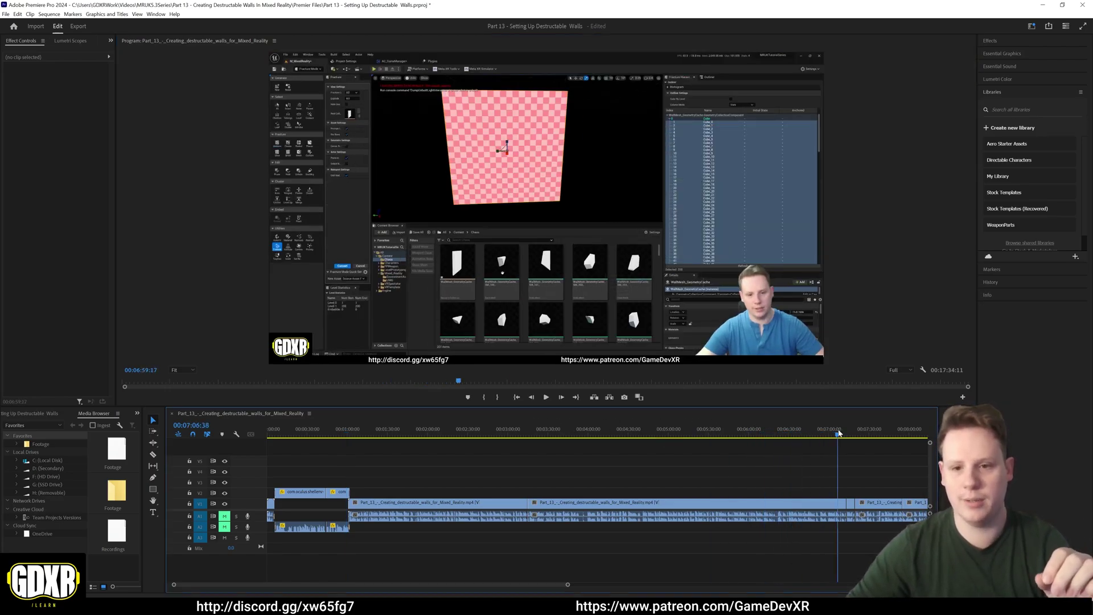
scroll(784, 491, "down", 1)
scroll(784, 491, "down", 3)
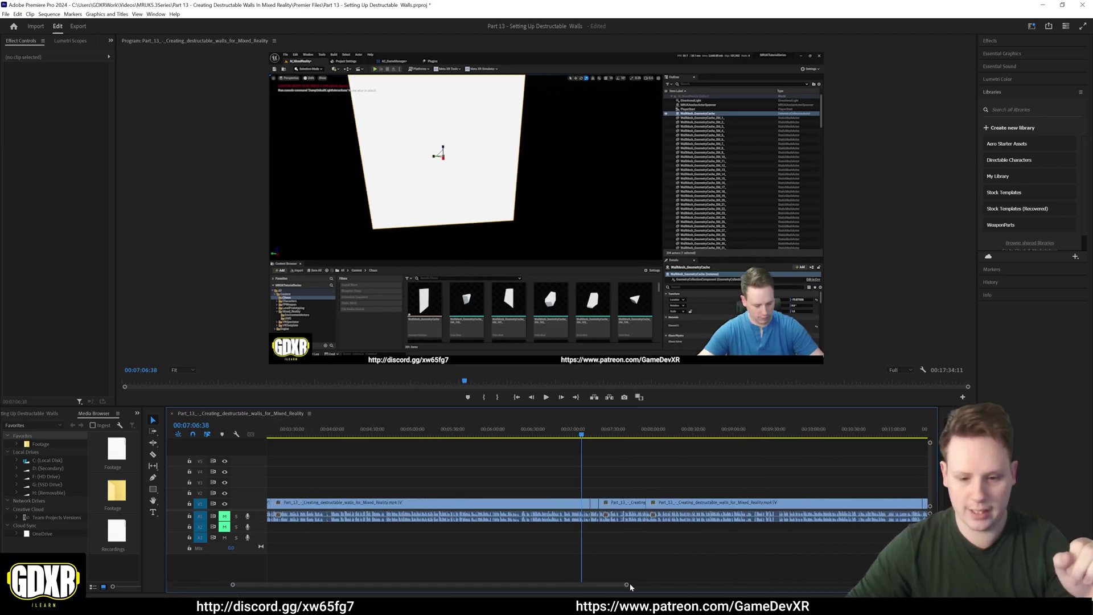
left_click_drag(627, 585, 726, 585)
left_click_drag(638, 433, 687, 432)
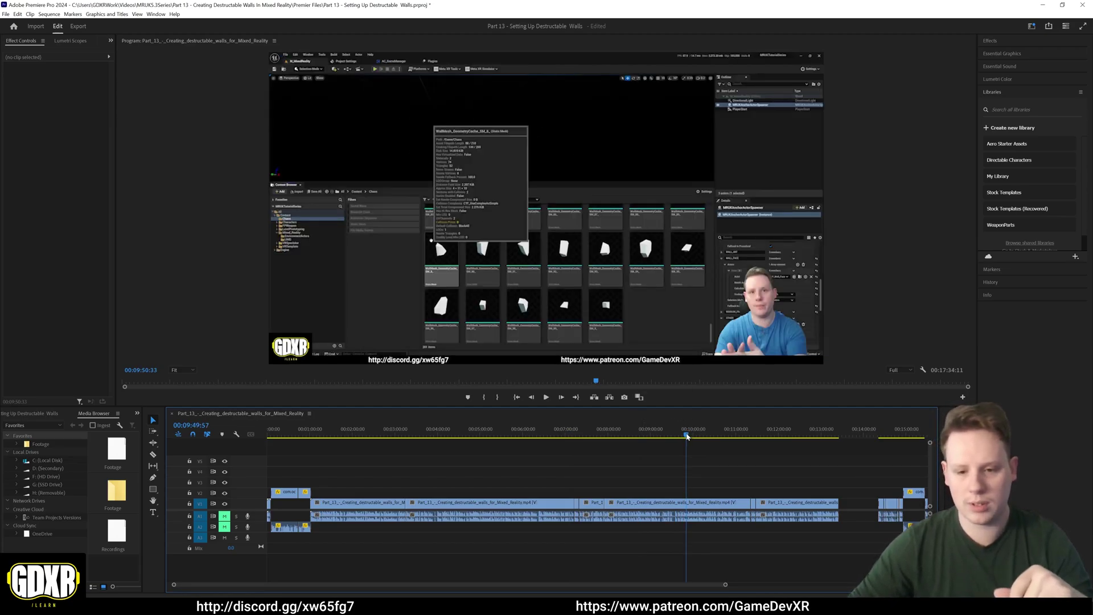
left_click_drag(686, 436, 682, 436)
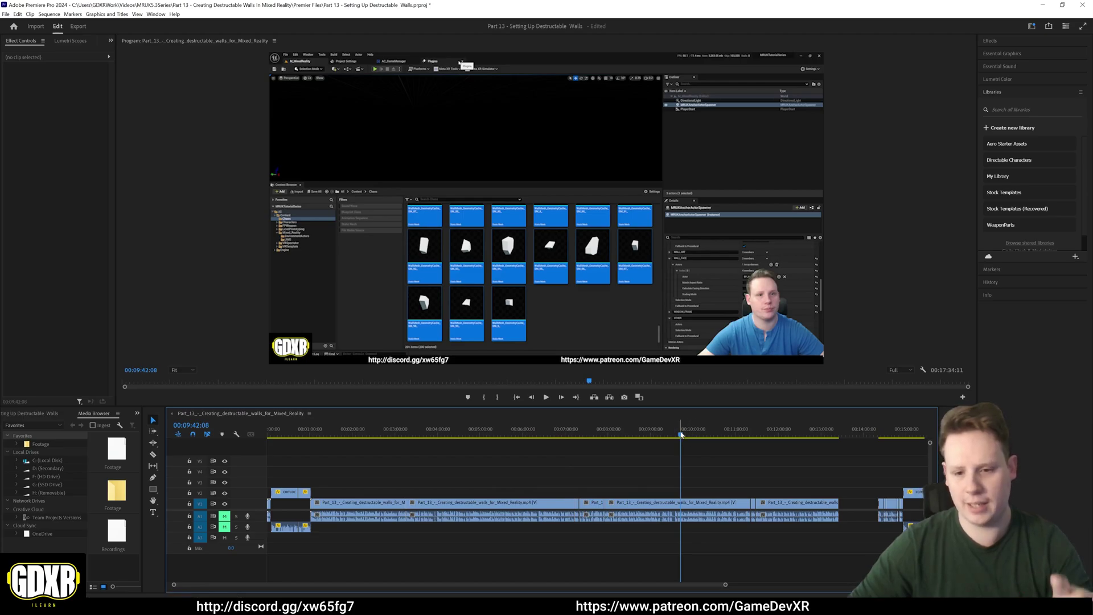
left_click_drag(681, 434, 691, 437)
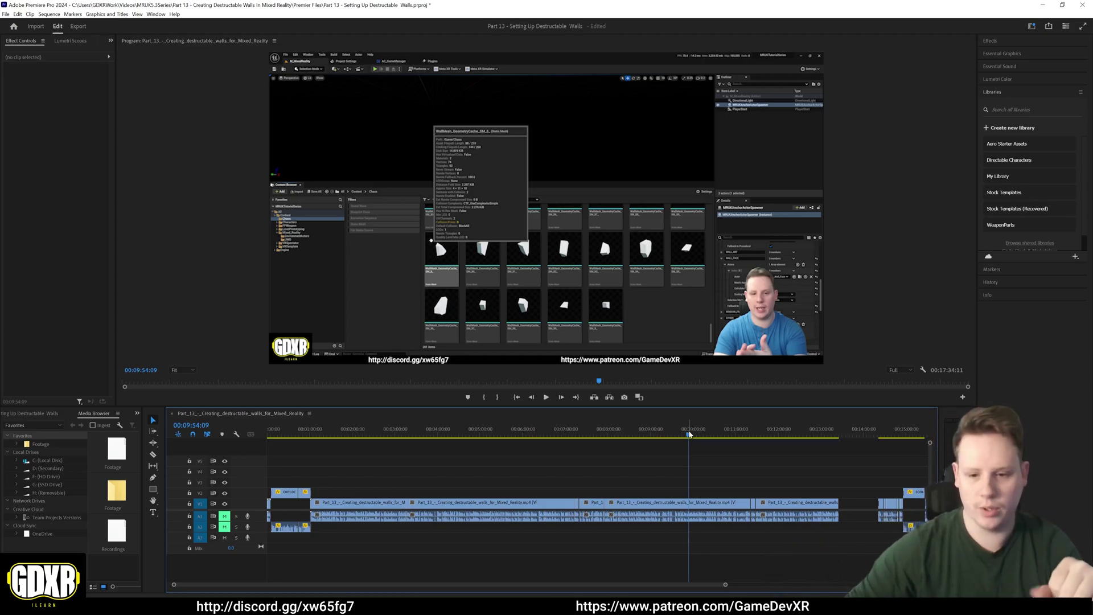
left_click_drag(688, 426, 293, 429)
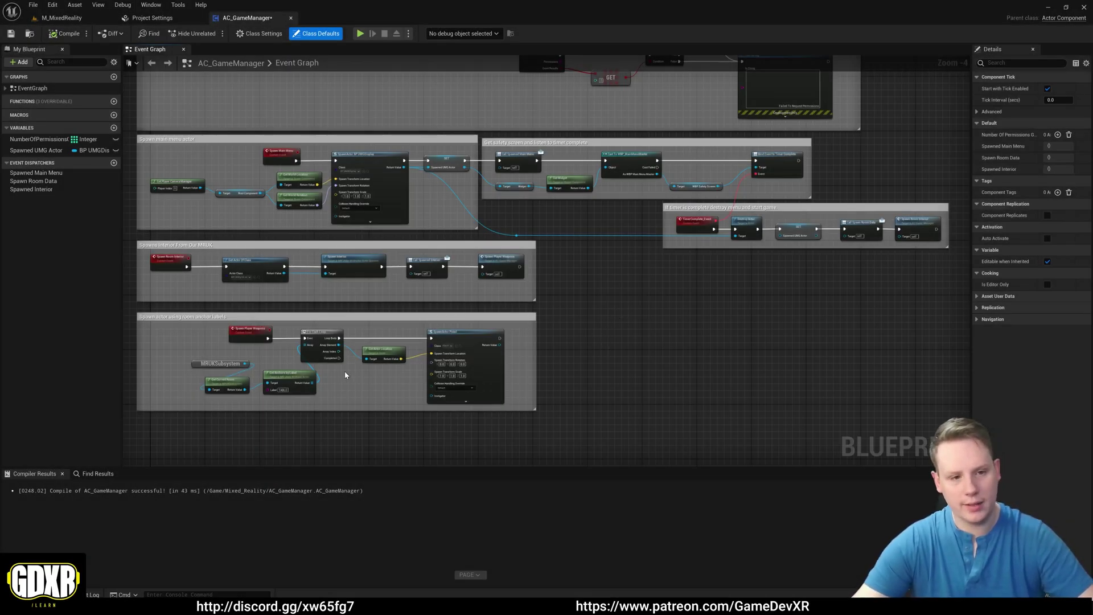
- In Unreal Editor, examine the room interior spawning and anchor label weapon spawning node groups in the AC_GameManager Event Graph
scroll(345, 374, "up", 3)
right_click_drag(357, 366, 544, 339)
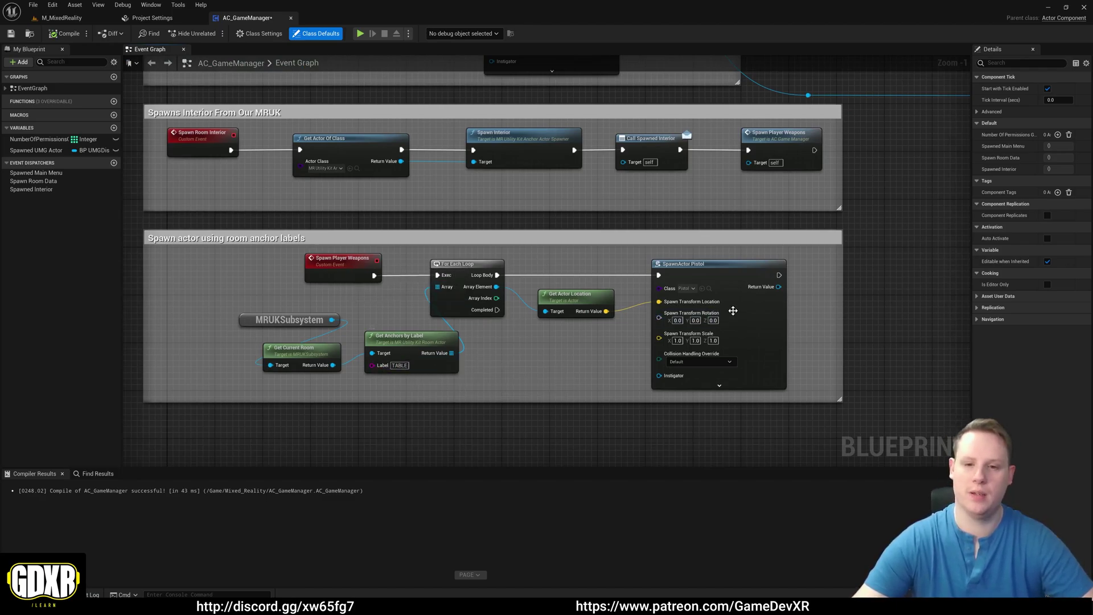
right_click_drag(878, 235, 858, 241)
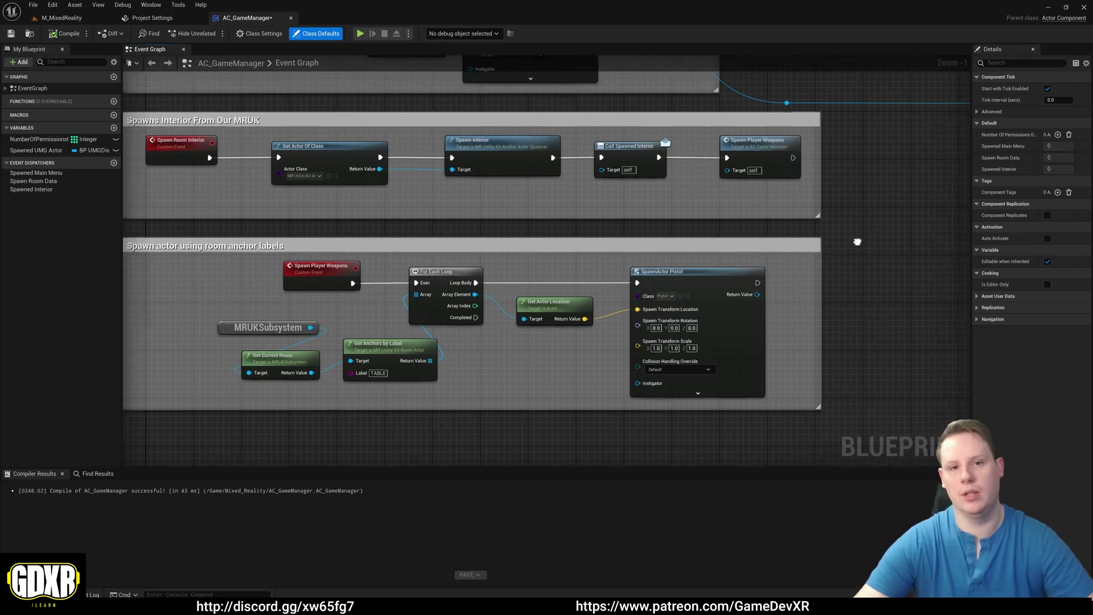
scroll(709, 306, "down", 3)
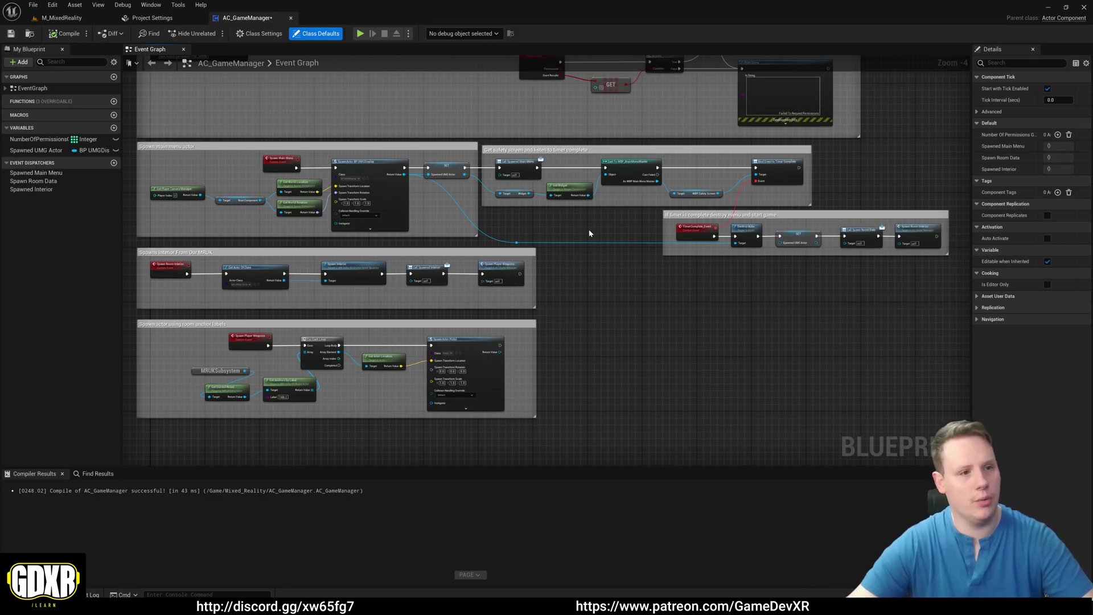
- Return to the M_MixedReality level, create a folder named Chaos in the Content folder, and open it
left_click(62, 17)
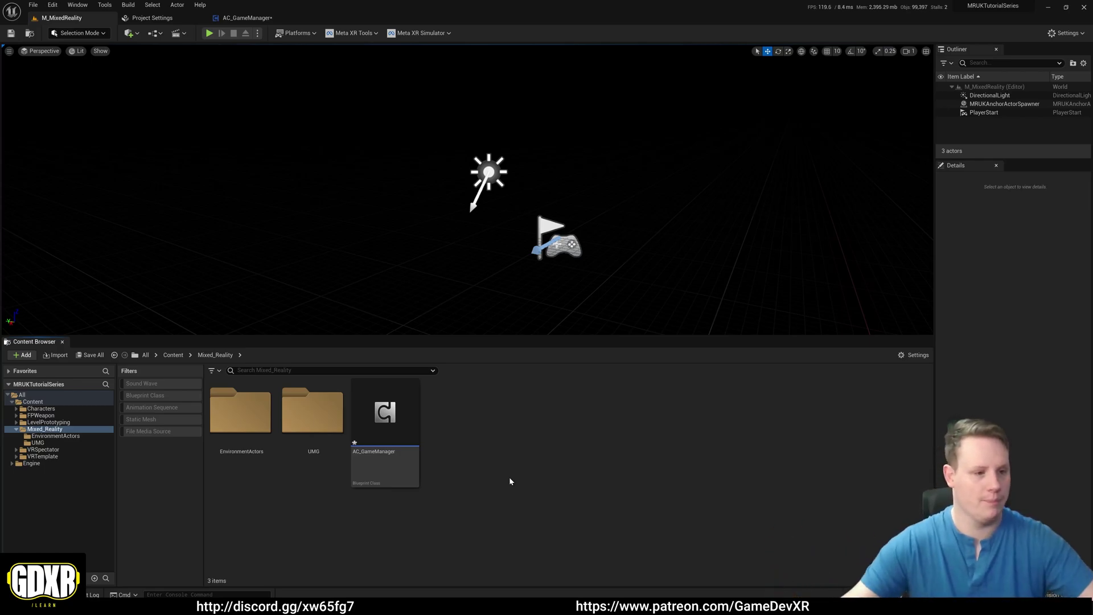
left_click(64, 402)
right_click(530, 500)
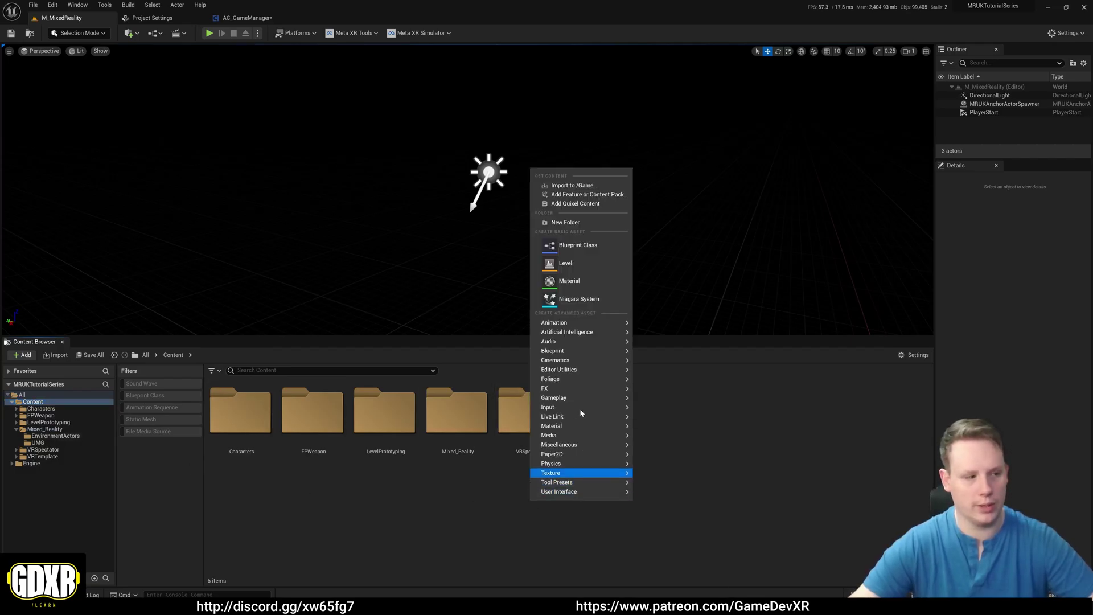
left_click(567, 223)
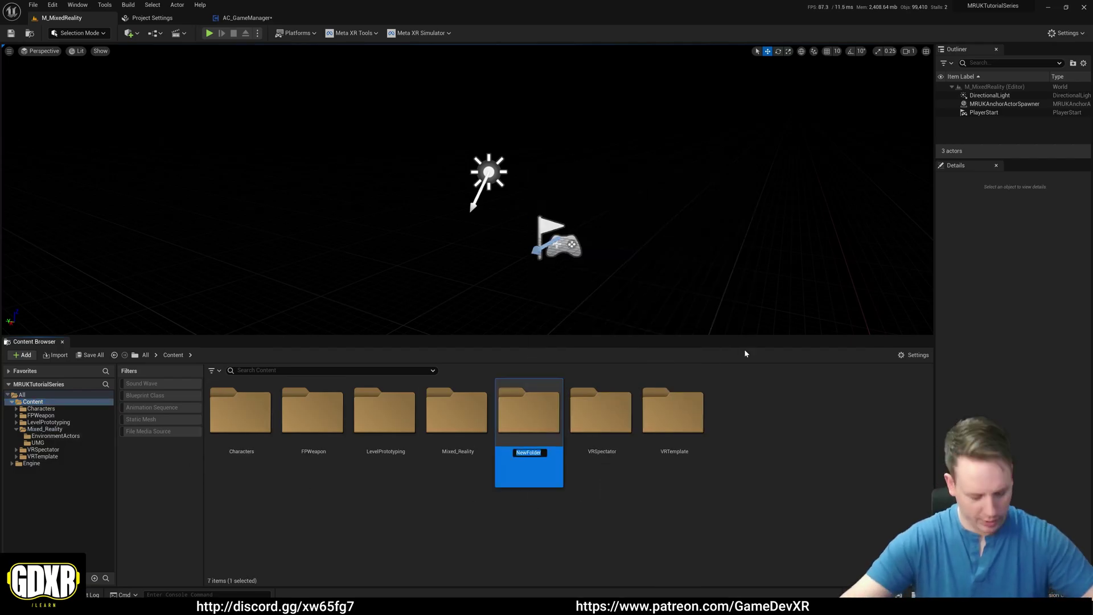
type("Chaos")
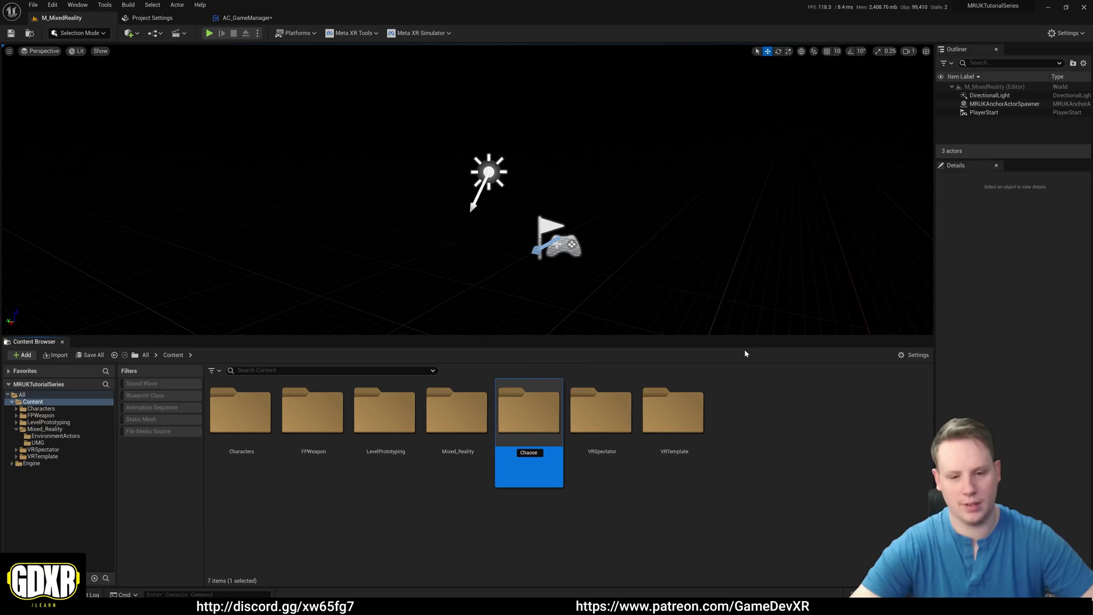
key("Return")
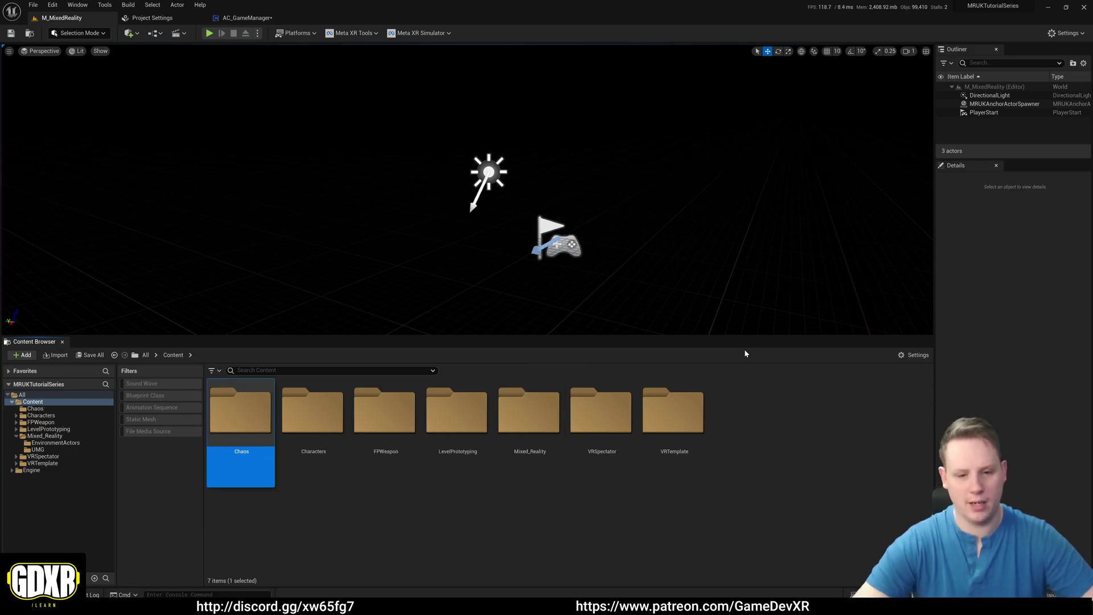
key("Return")
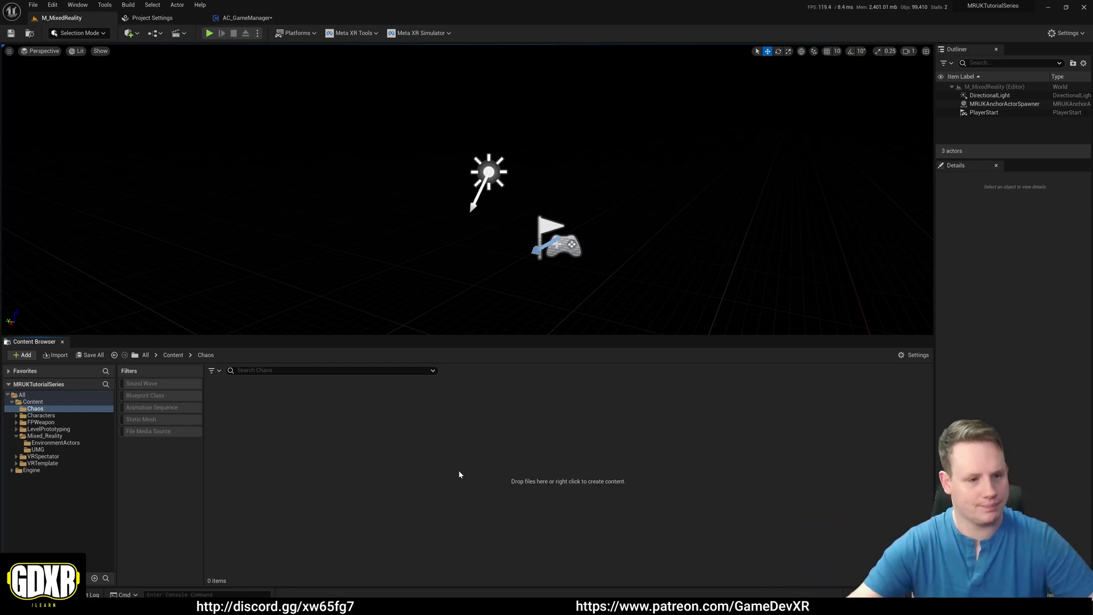
- Add a basic cube shape to the M_MixedReality level
left_click(131, 33)
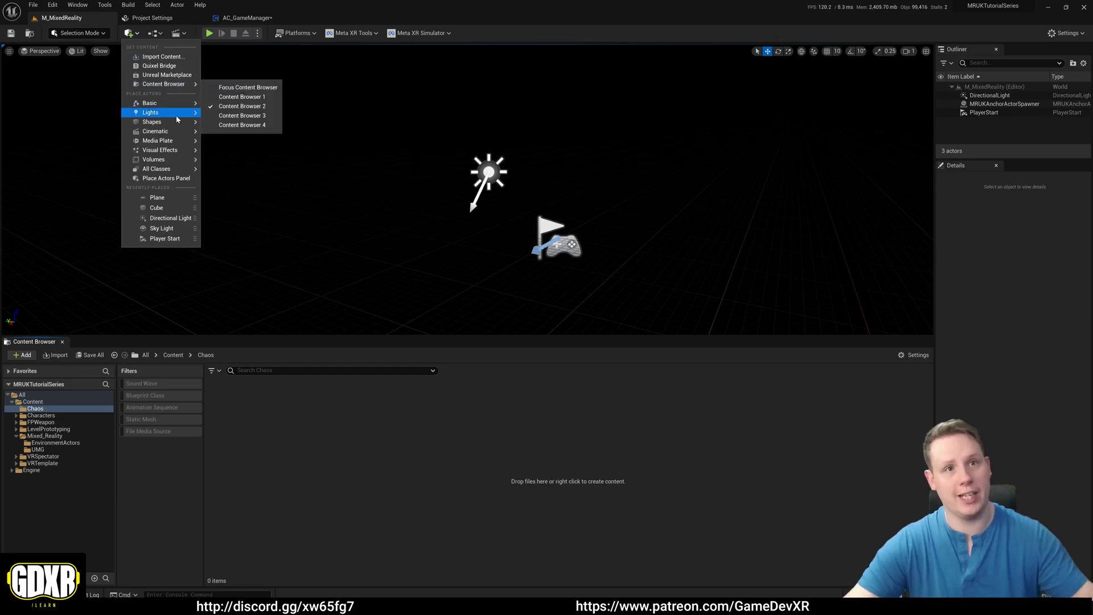
mouse_move(176, 115)
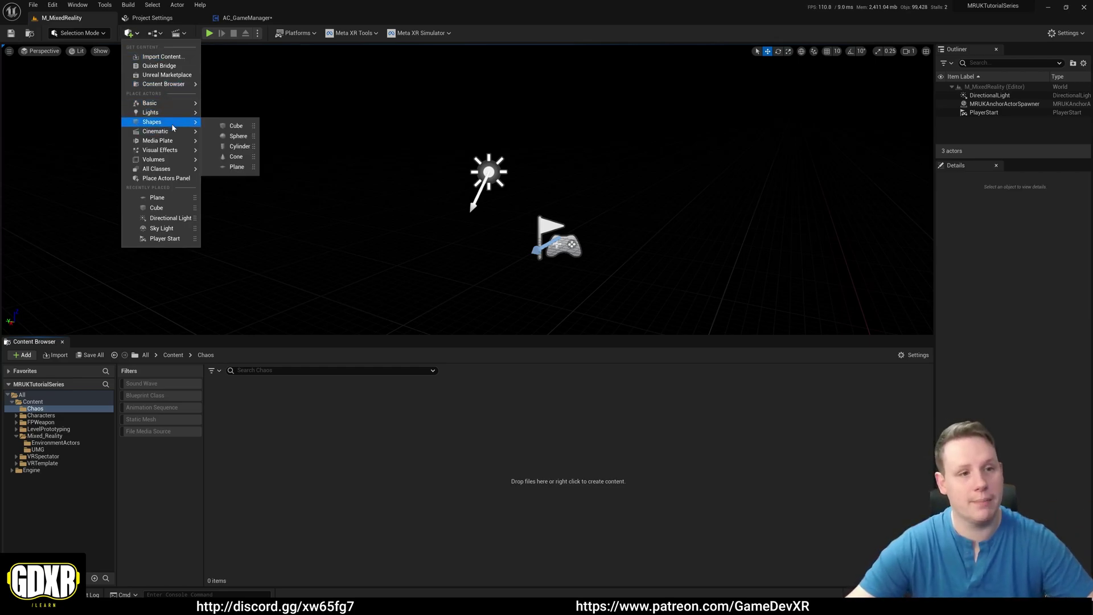
left_click(236, 126)
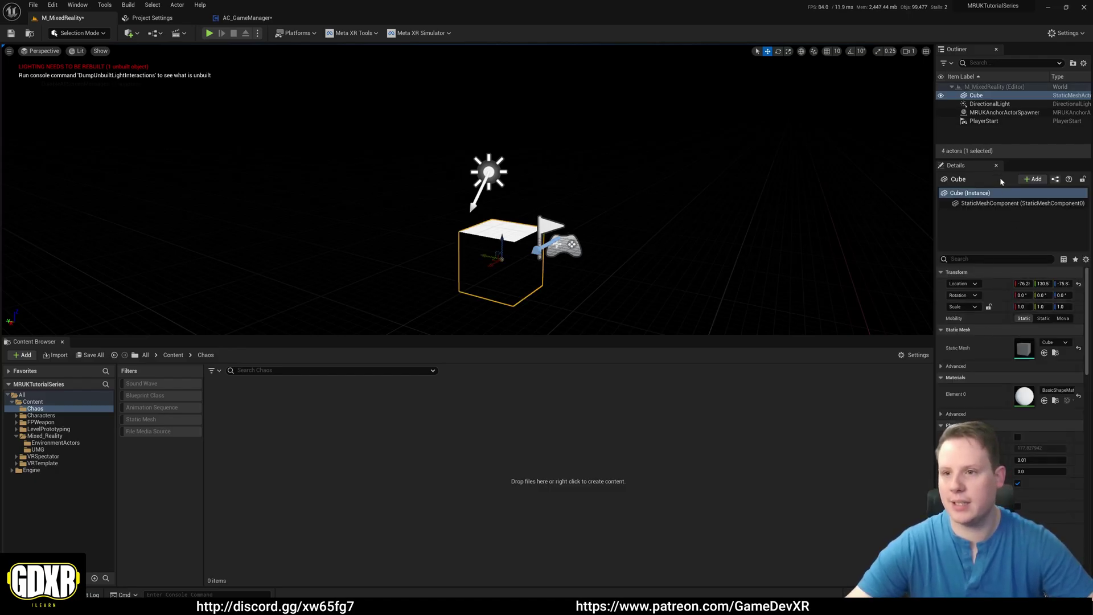
- Inspect the Scaling Mode of the CEILING spawn group in the MRUKAnchorActorSpawner's details
left_click(988, 112)
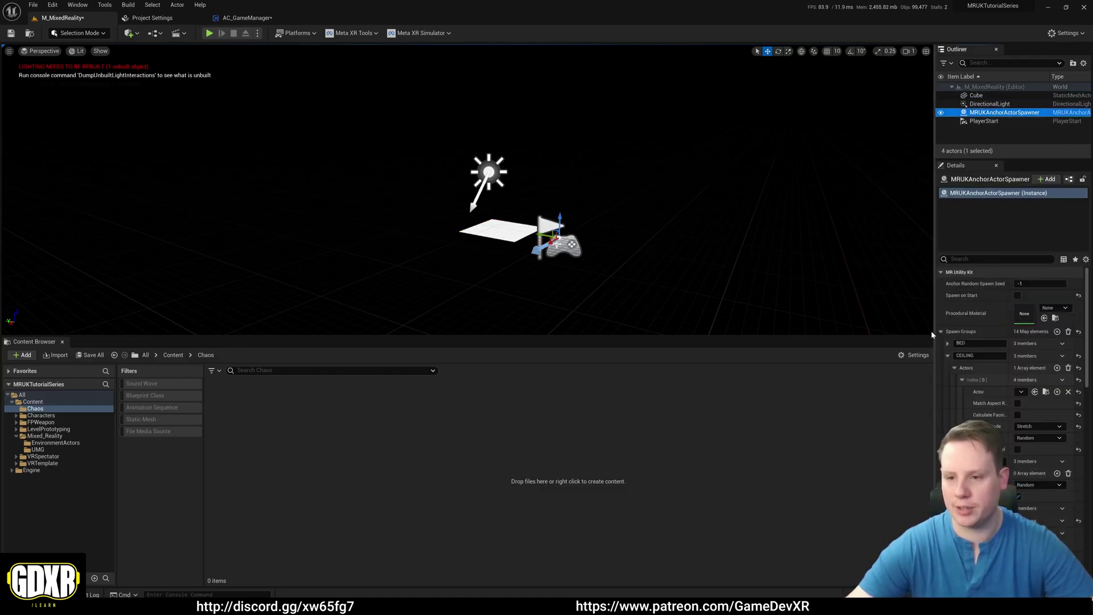
left_click_drag(934, 337, 776, 337)
scroll(876, 409, "down", 5)
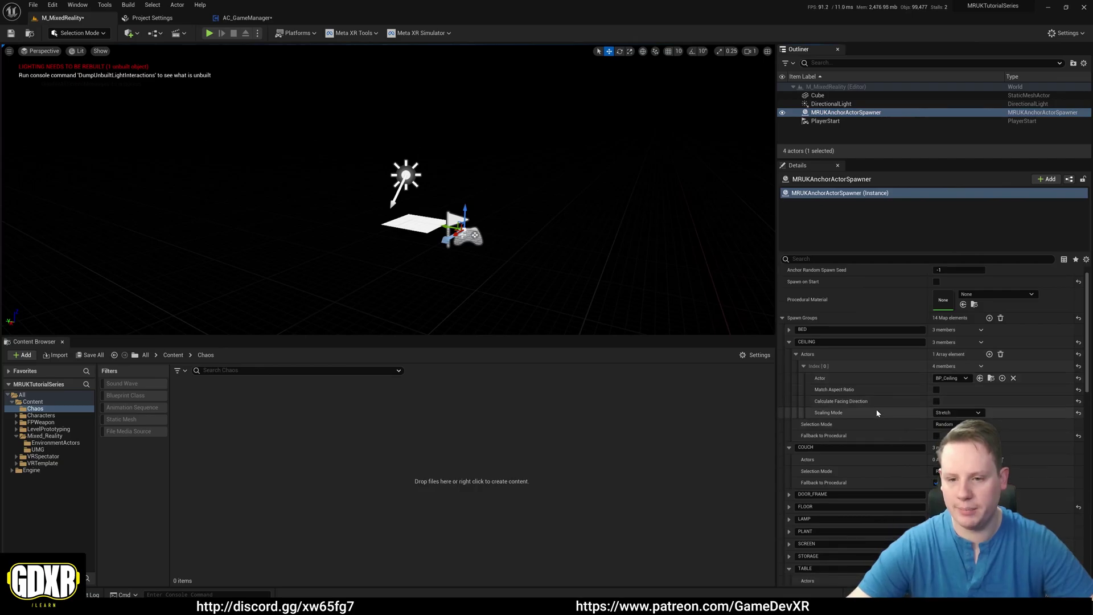
scroll(968, 344, "up", 3)
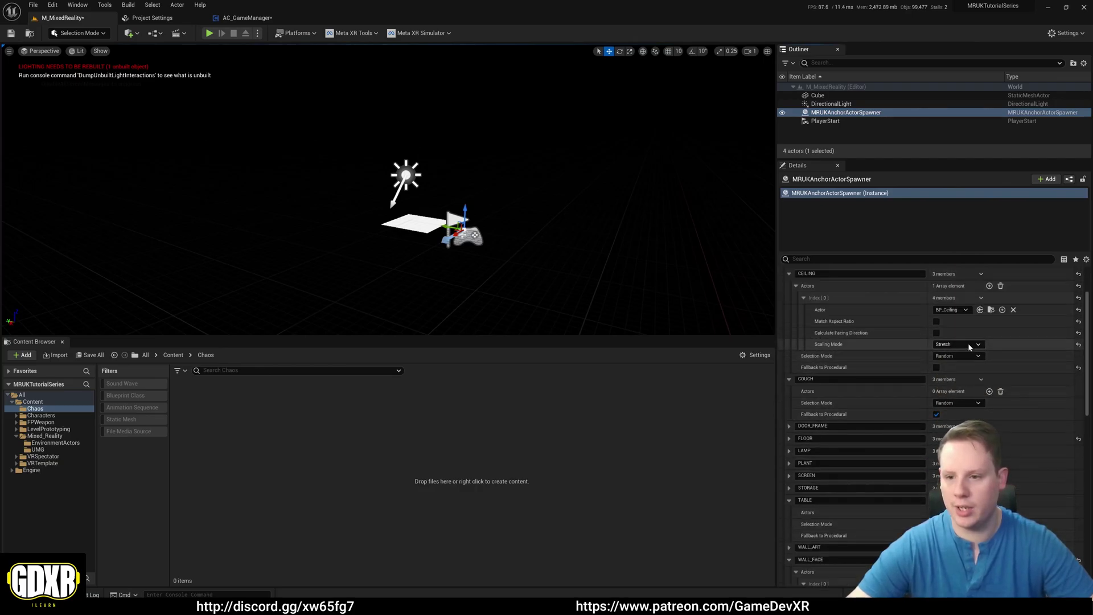
- Select the cube, switch the viewport to the Unlit view mode, and frame the cube
left_click(427, 223)
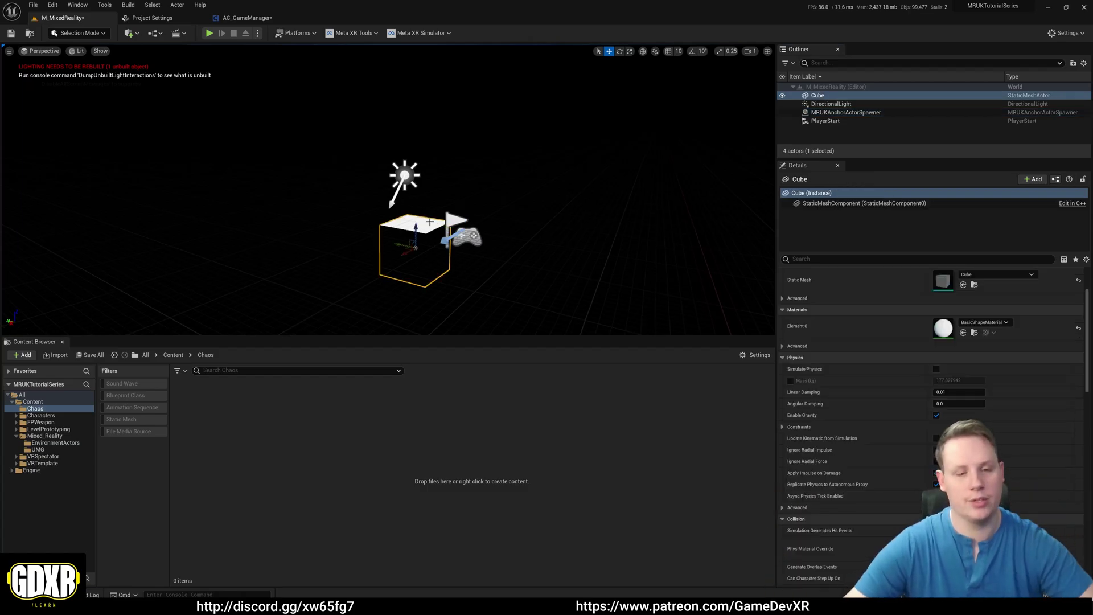
scroll(431, 218, "up", 6)
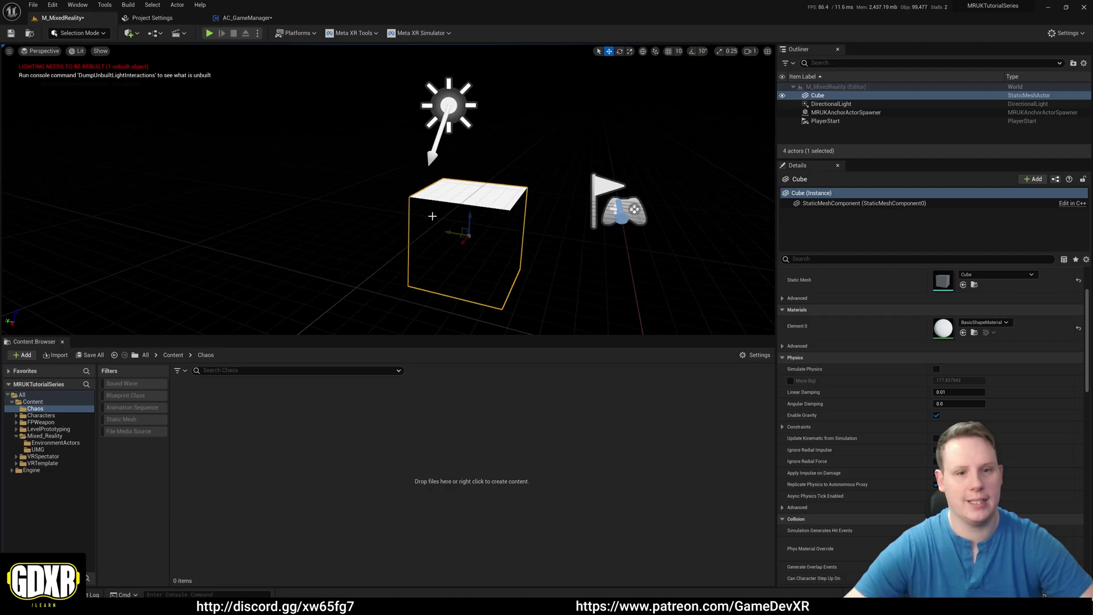
left_click(130, 33)
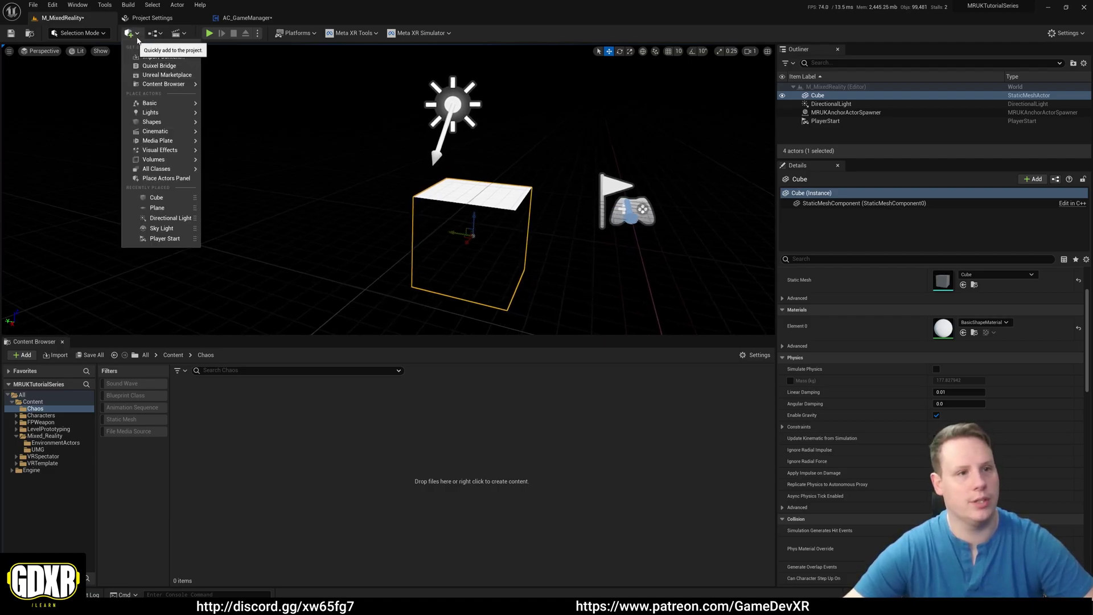
mouse_move(163, 123)
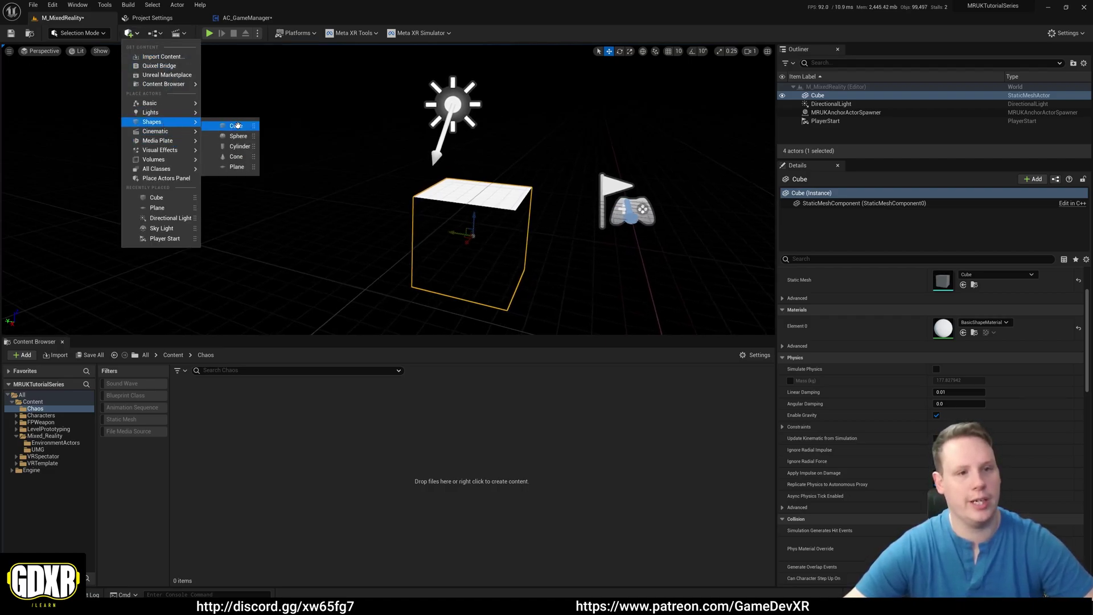
left_click(356, 165)
left_click_drag(356, 165, 522, 245)
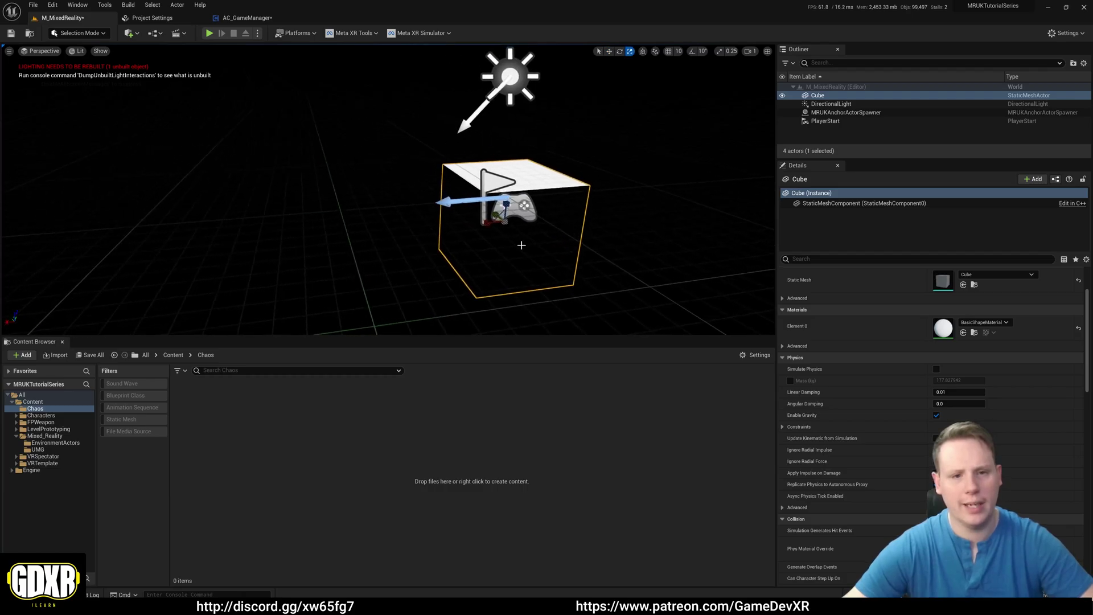
left_click(77, 50)
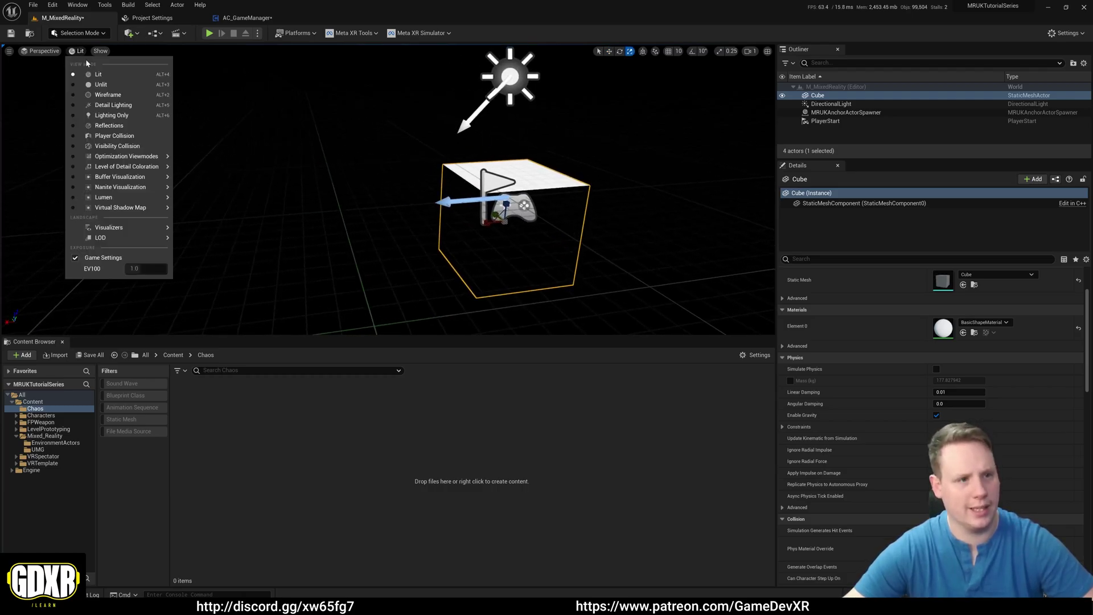
left_click(103, 85)
key("f")
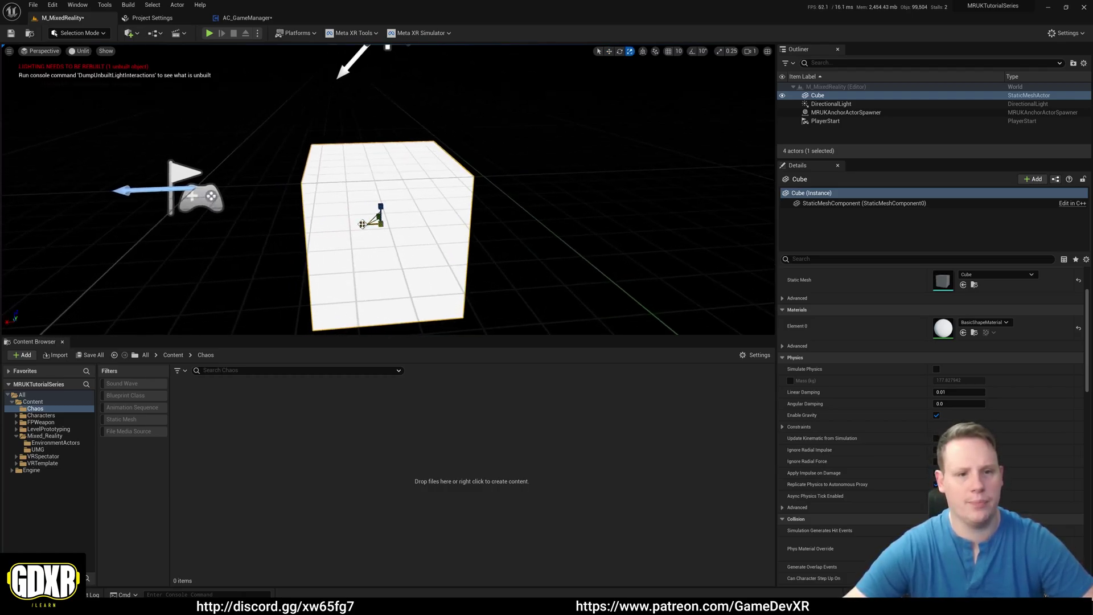
- Flatten the cube into a thin wall by setting its X scale to 0.04
mouse_move(362, 223)
left_mouse_down()
mouse_move(407, 223)
mouse_move(355, 224)
left_mouse_up()
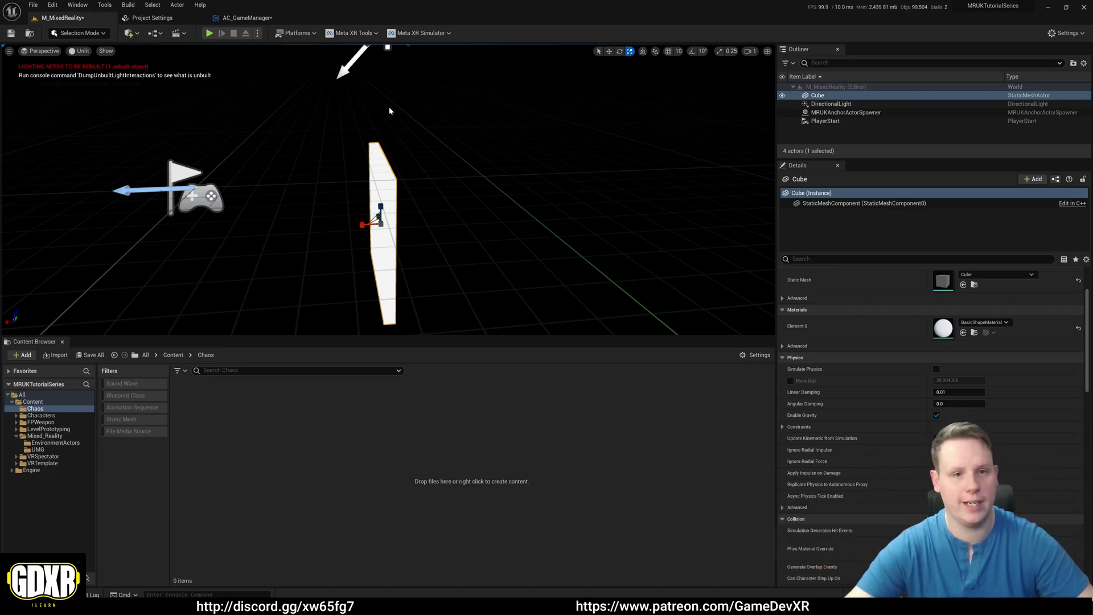
left_click_drag(361, 225, 364, 224)
scroll(1012, 296, "up", 3)
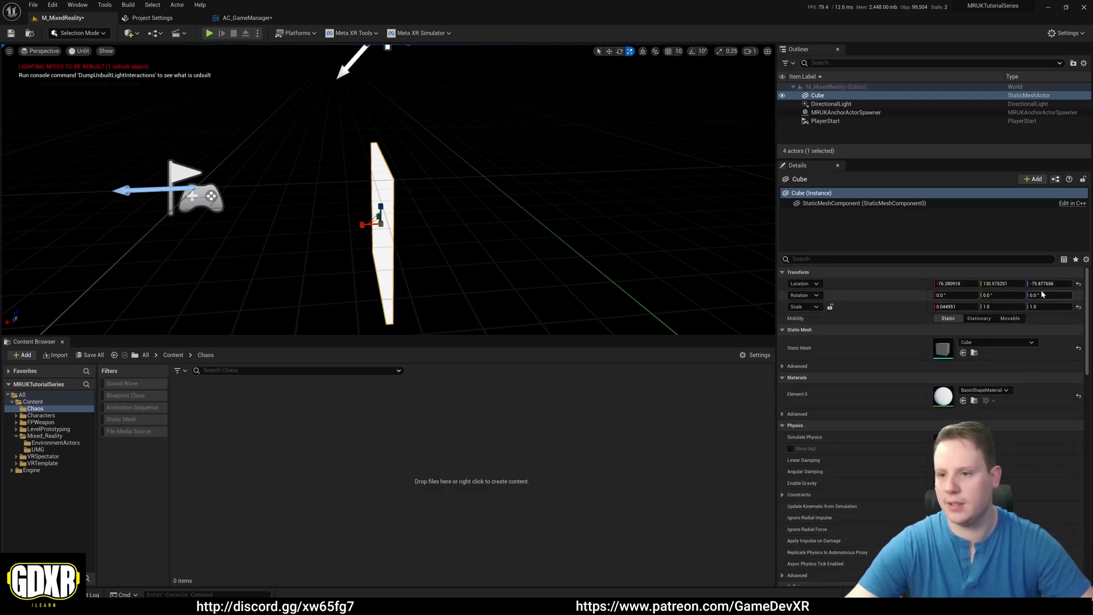
left_click(942, 308)
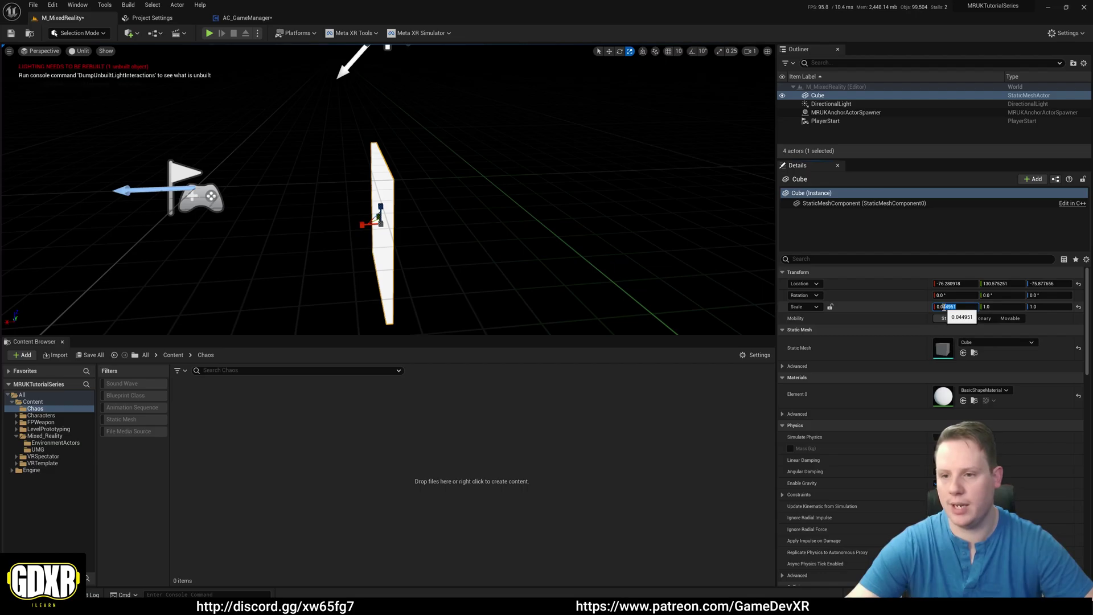
key("Return")
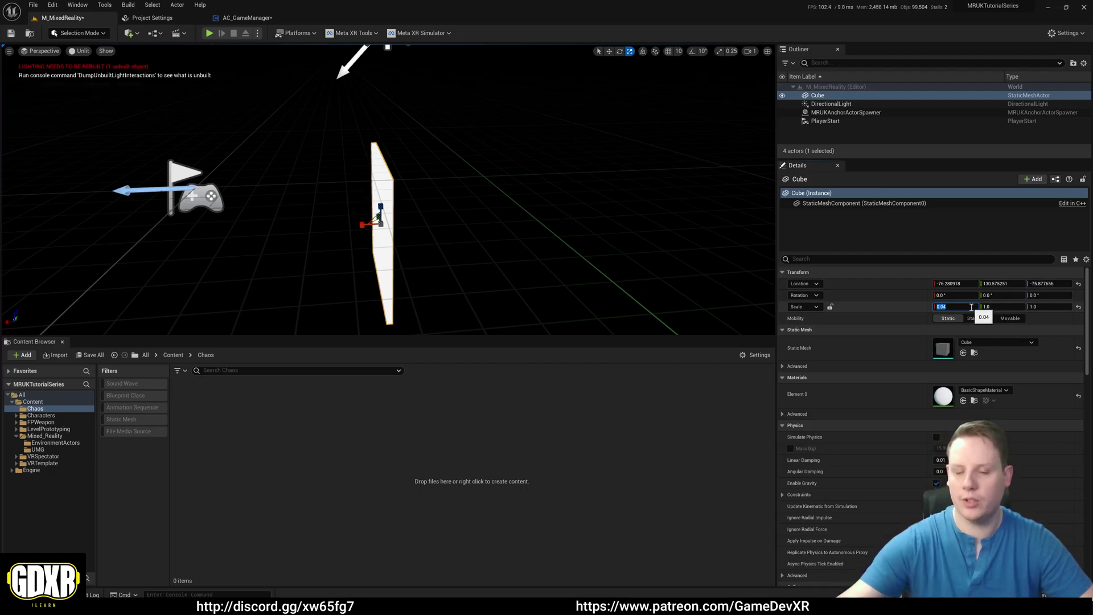
right_click_drag(542, 282, 569, 288)
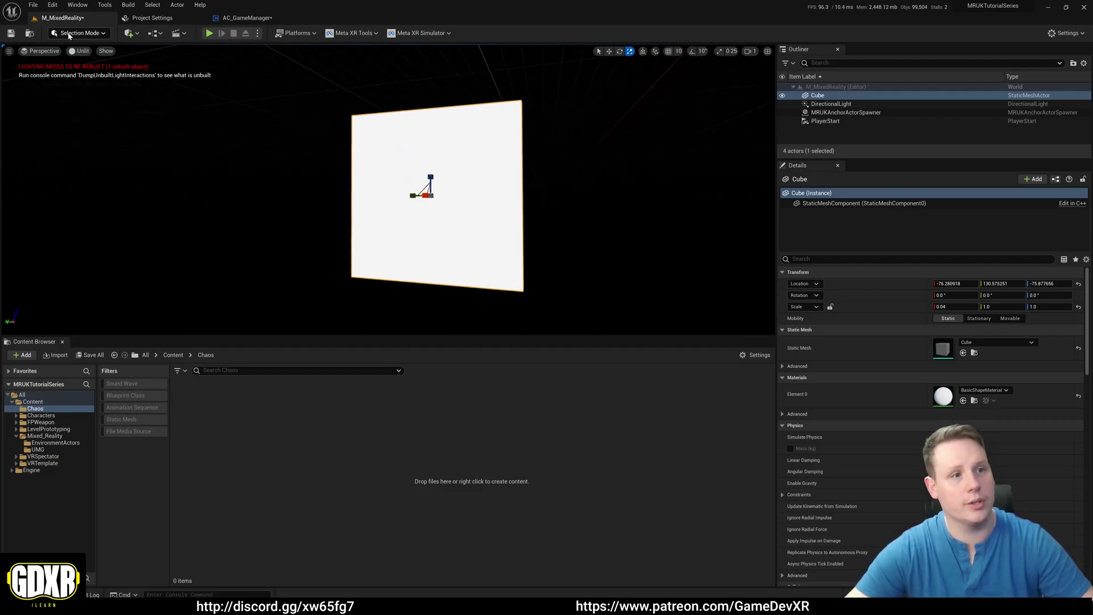
- Search the project's plugins for "chaos" to check which Chaos plugins are enabled
left_click(92, 34)
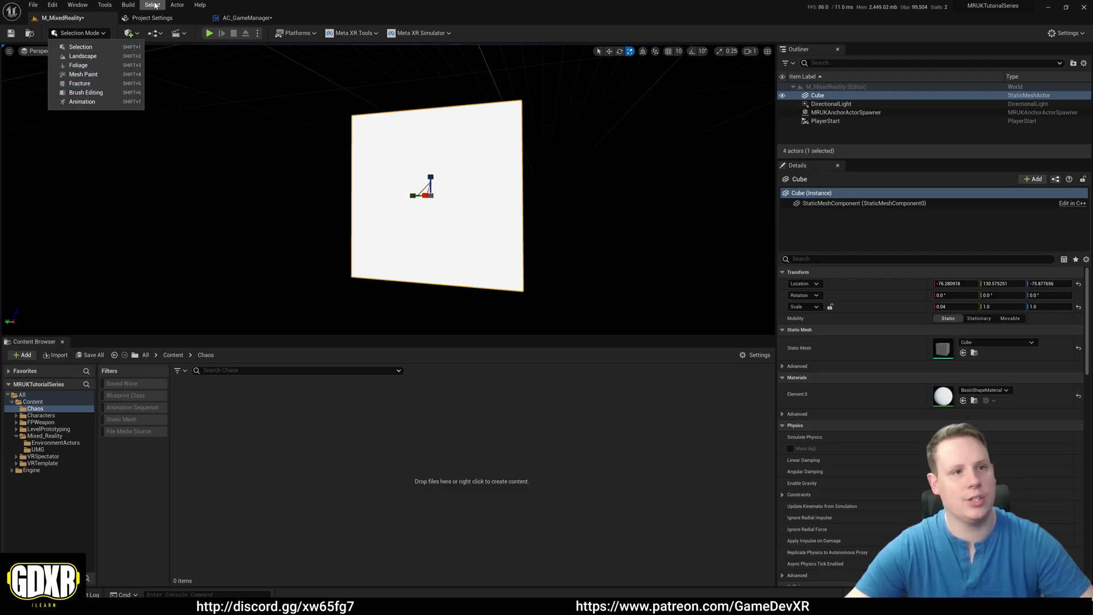
left_click(162, 22)
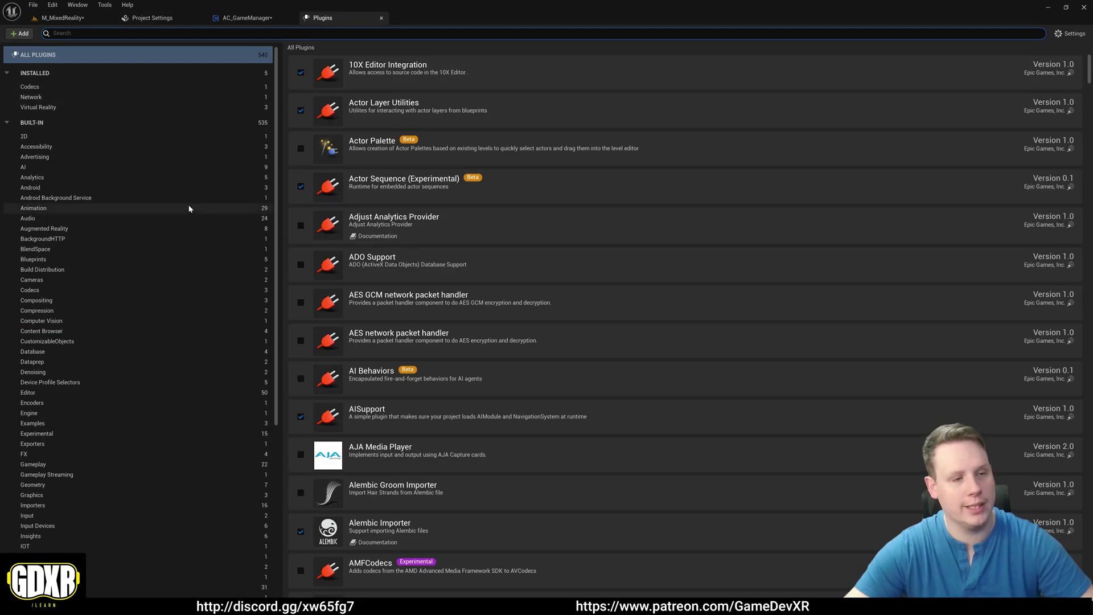
scroll(151, 283, "down", 6)
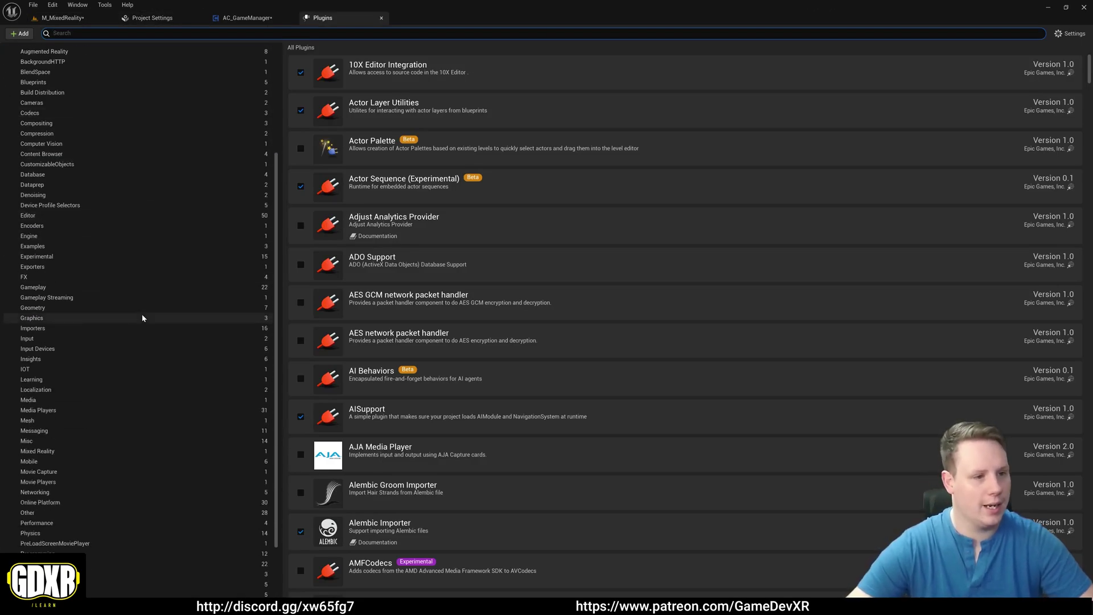
scroll(142, 308, "up", 6)
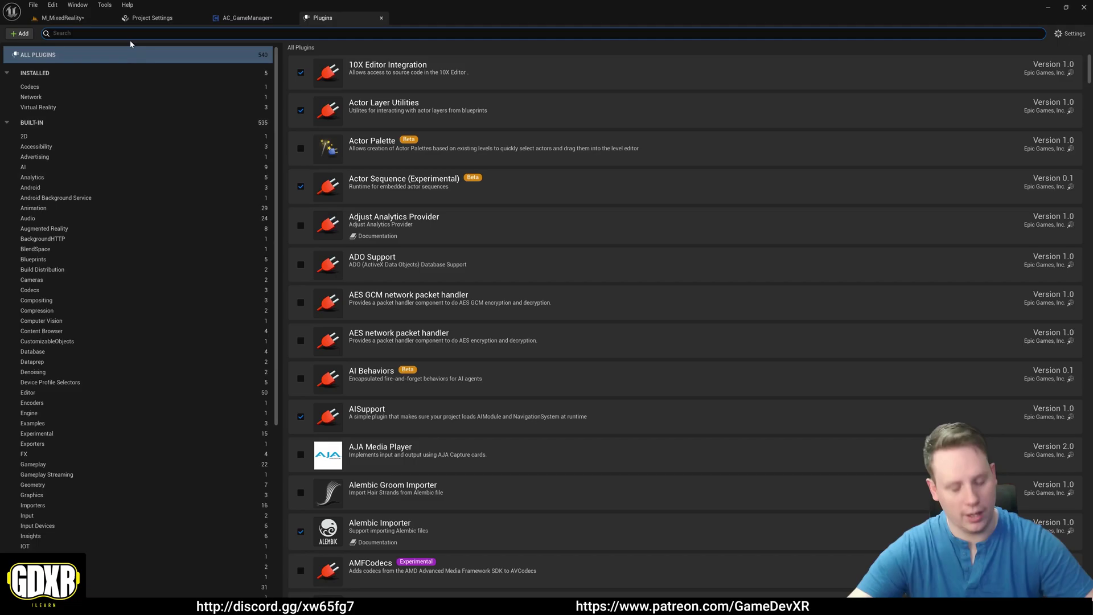
type("chaose")
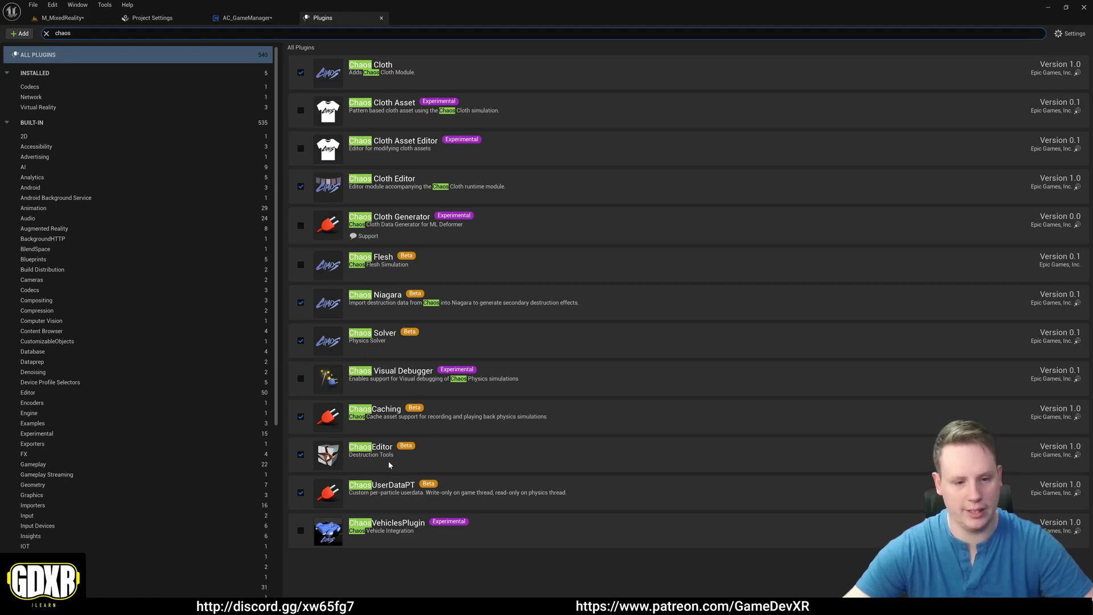
- Return to the M_MixedReality level and switch the editor to Fracture mode with the wall cube selected
left_click(59, 17)
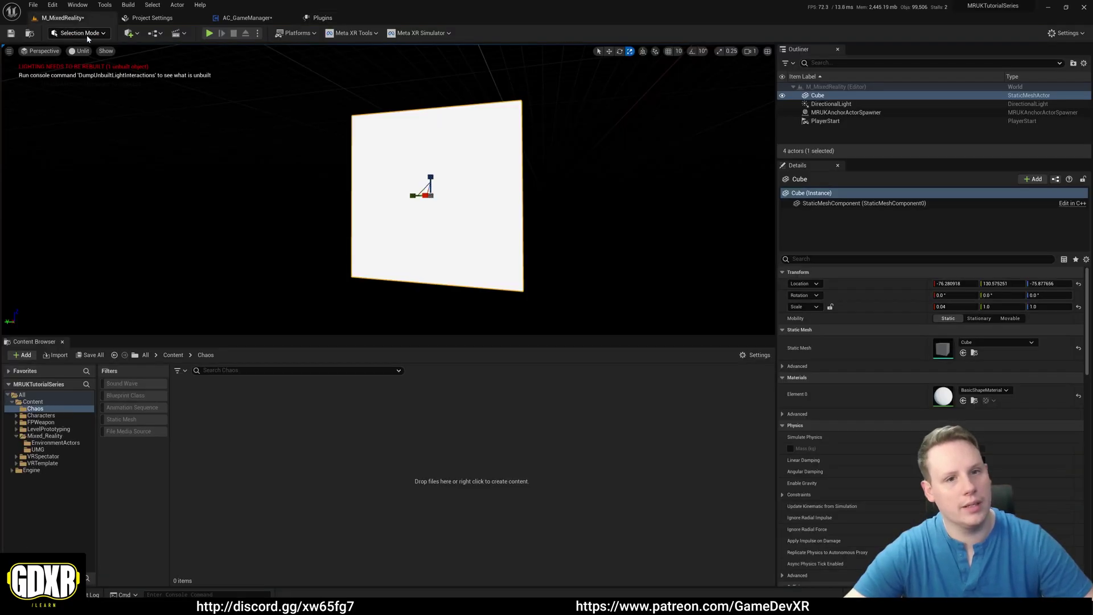
right_click_drag(481, 185, 506, 185)
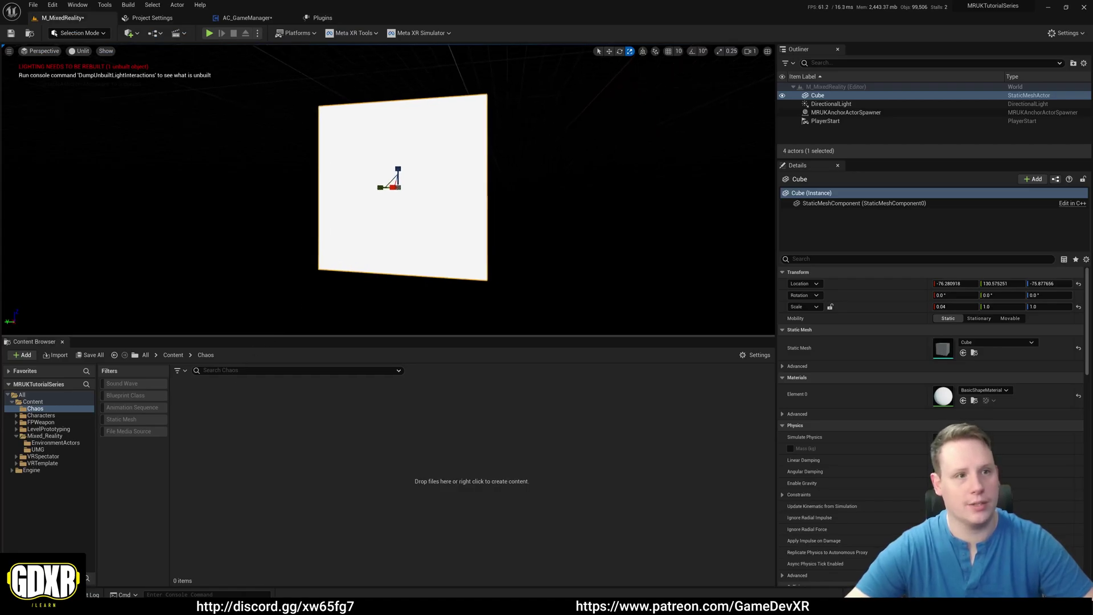
scroll(482, 185, "up", 5)
scroll(481, 185, "down", 4)
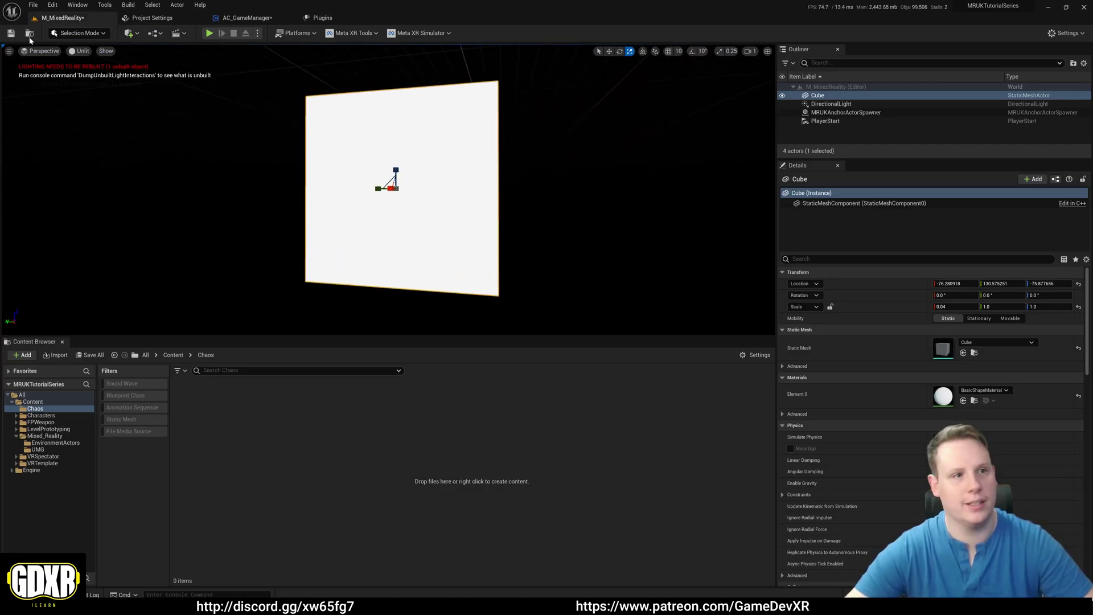
left_click(80, 34)
left_click(89, 82)
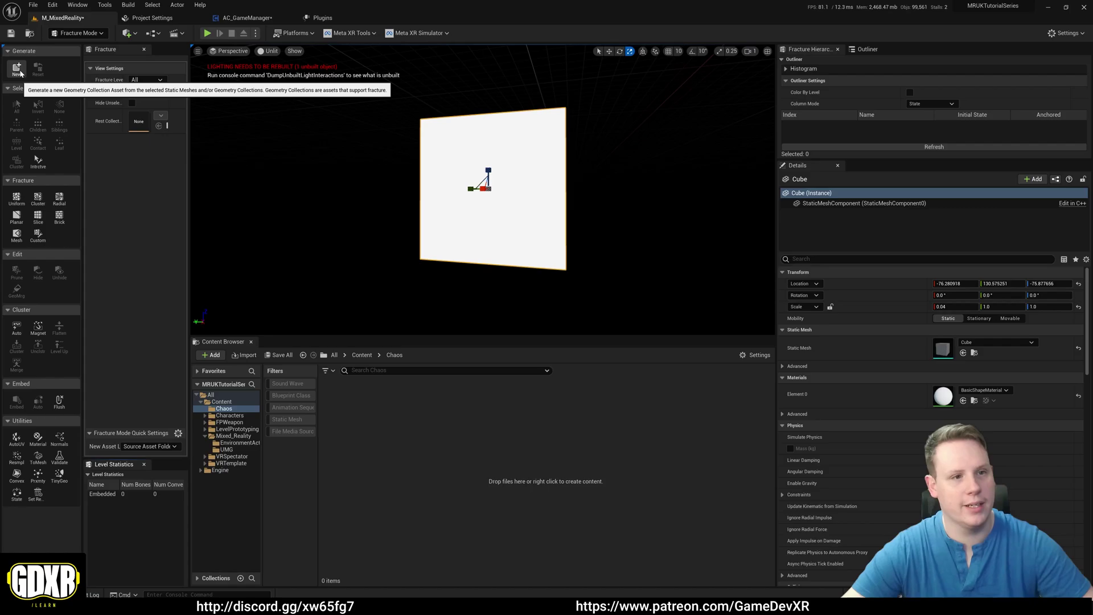
- Create a geometry collection from the wall cube in the Chaos folder, named WallMesh_GeometryCache
left_click(17, 69)
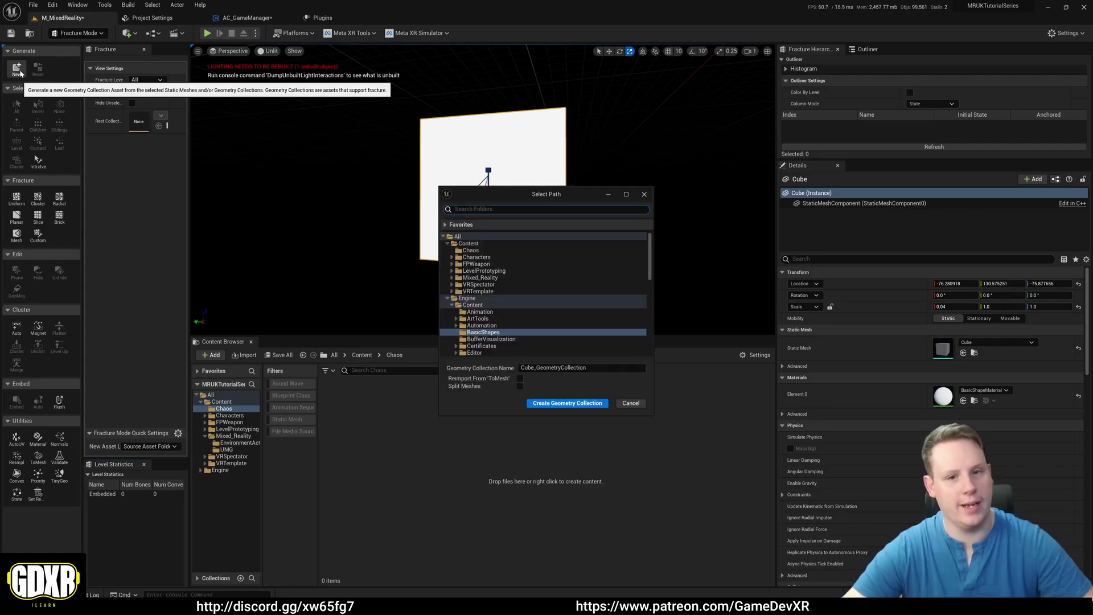
left_click(475, 252)
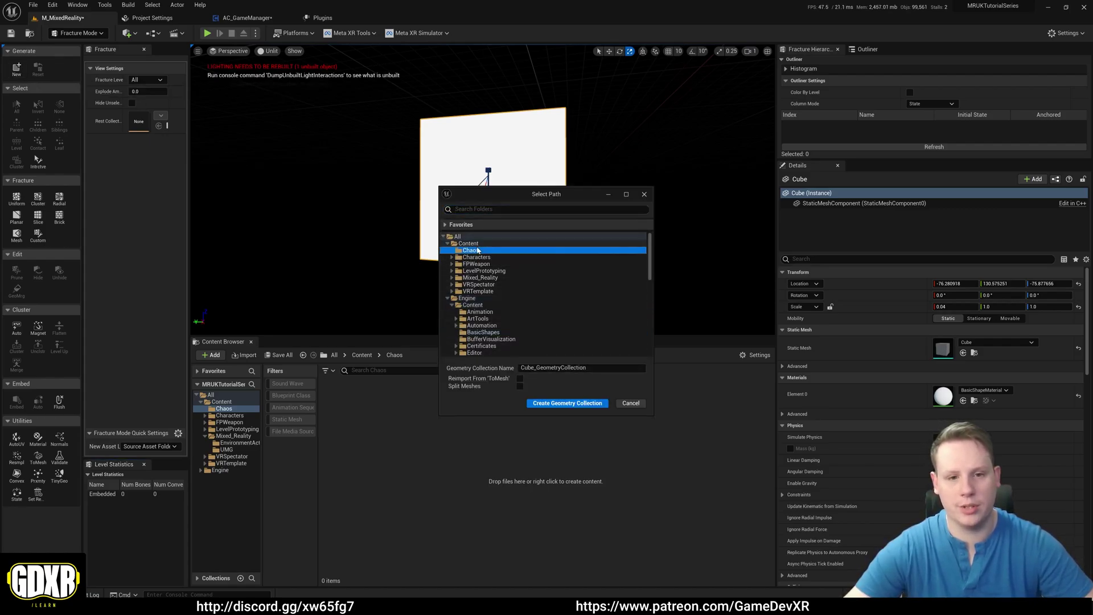
left_click(597, 367)
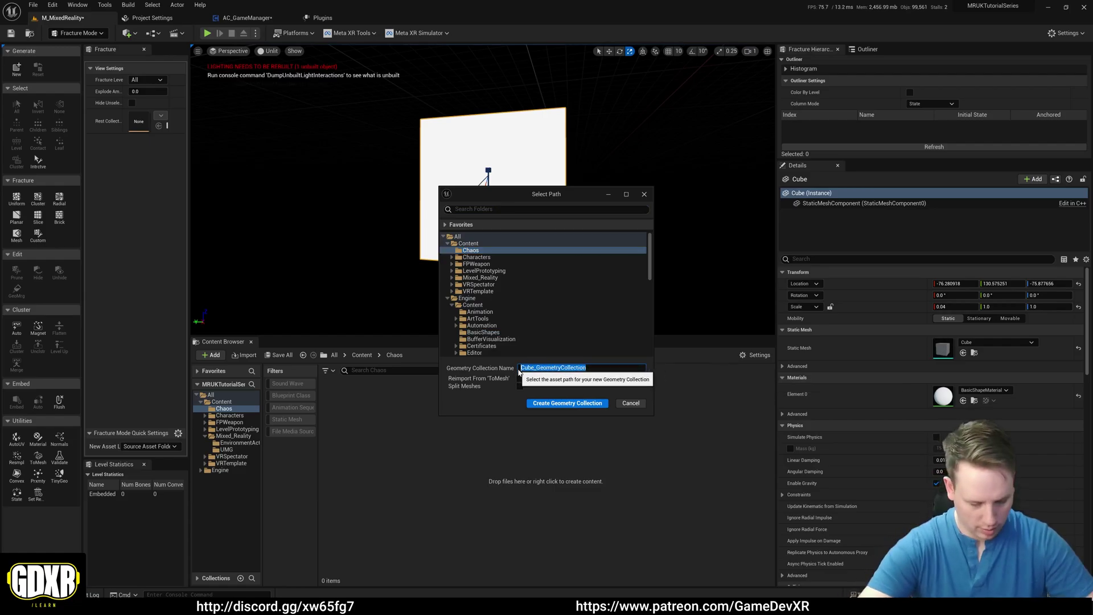
type("WallMesh")
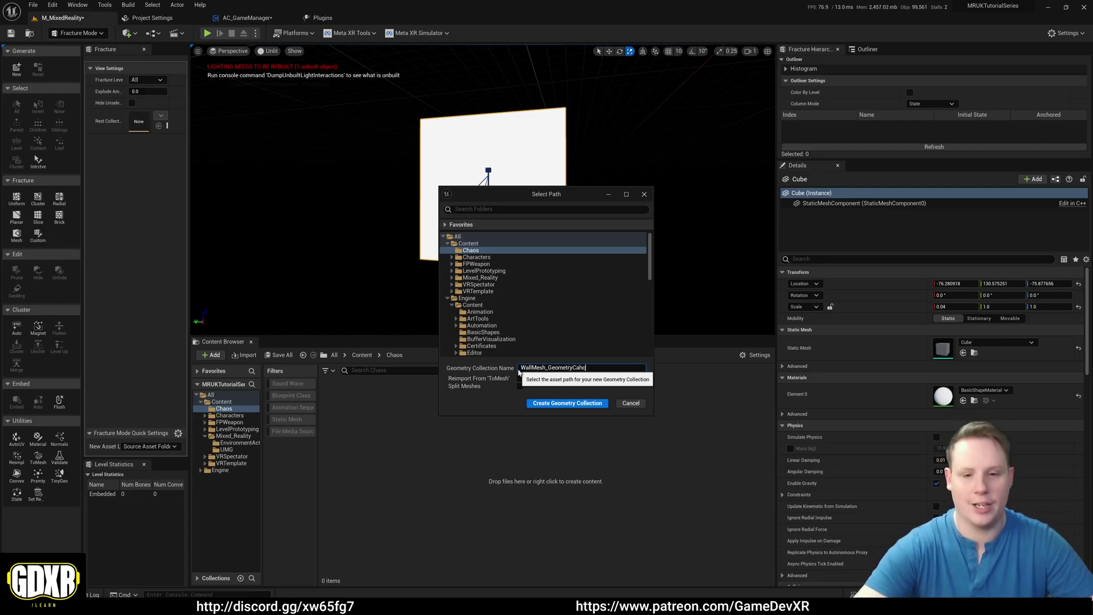
type("eh")
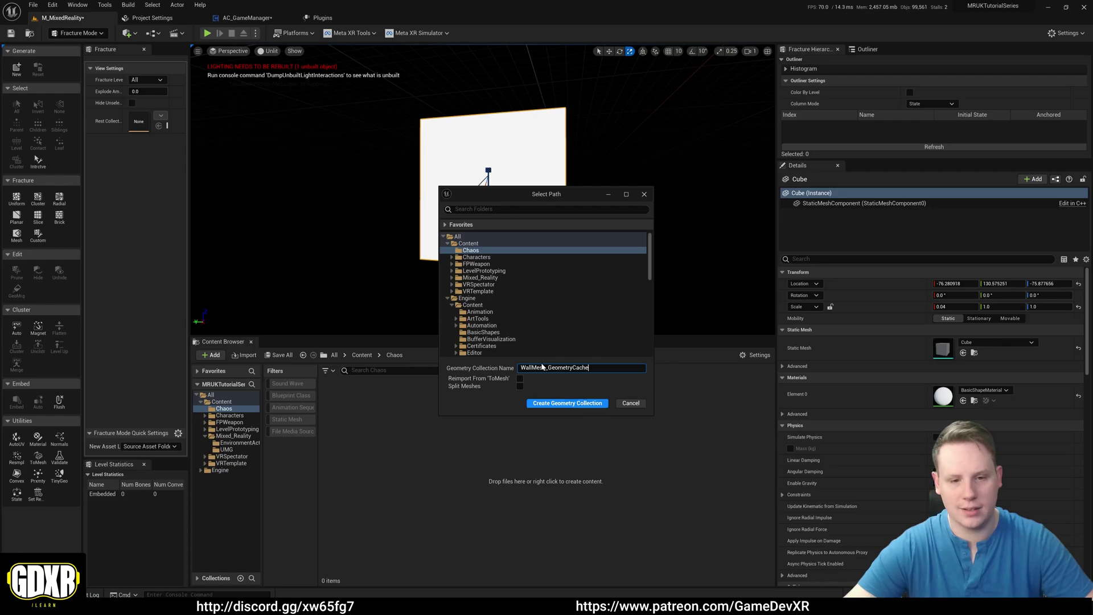
left_click(567, 404)
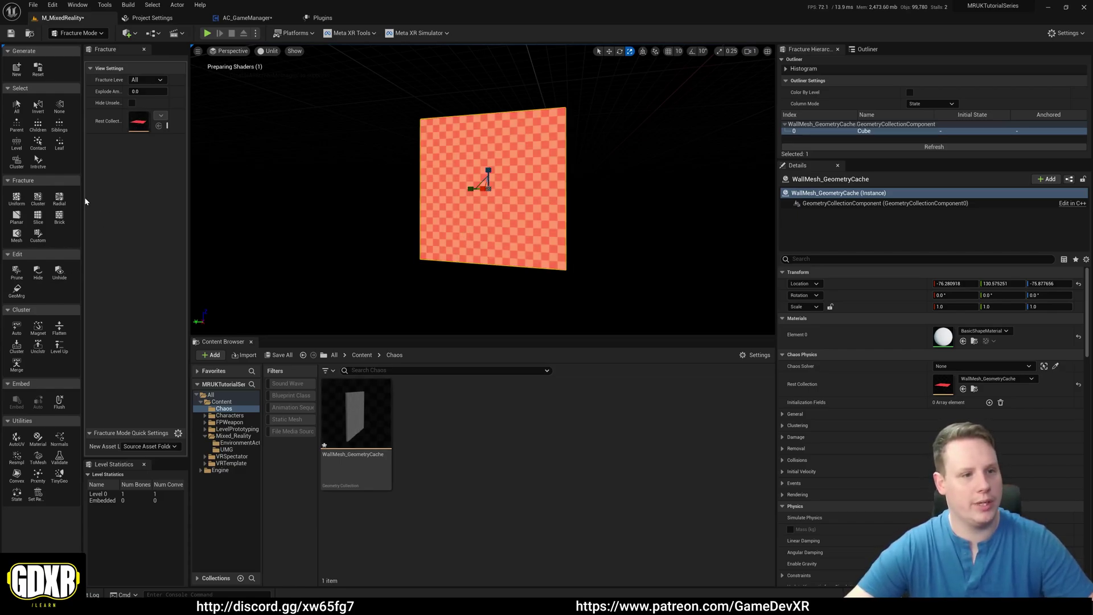
- Start a Uniform Voronoi fracture on the wall collection and widen the panels so its settings are readable
left_click_drag(84, 201, 150, 188)
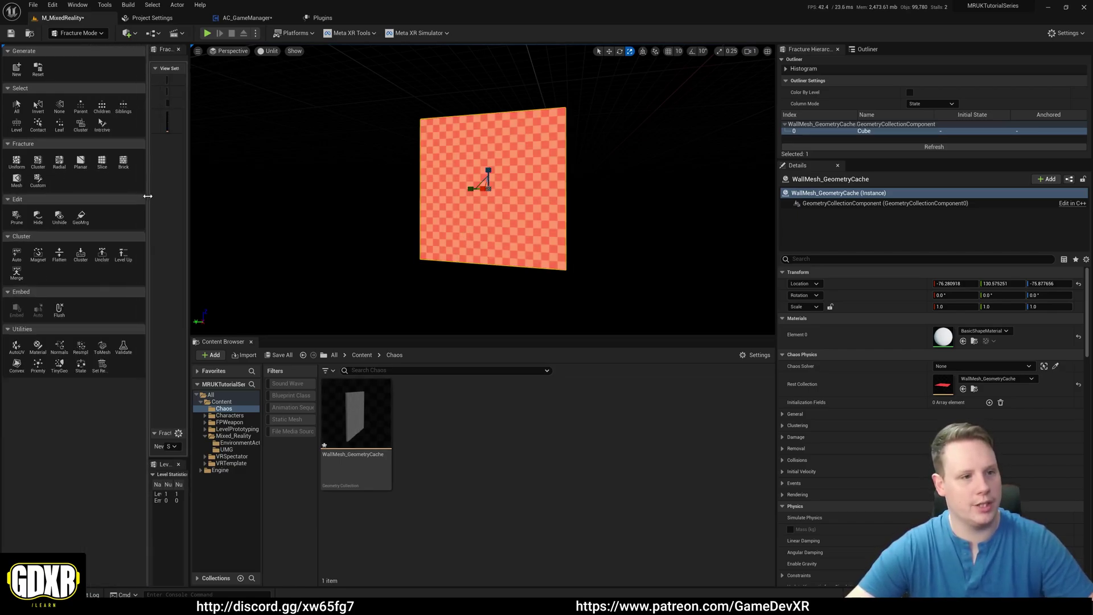
left_click(17, 161)
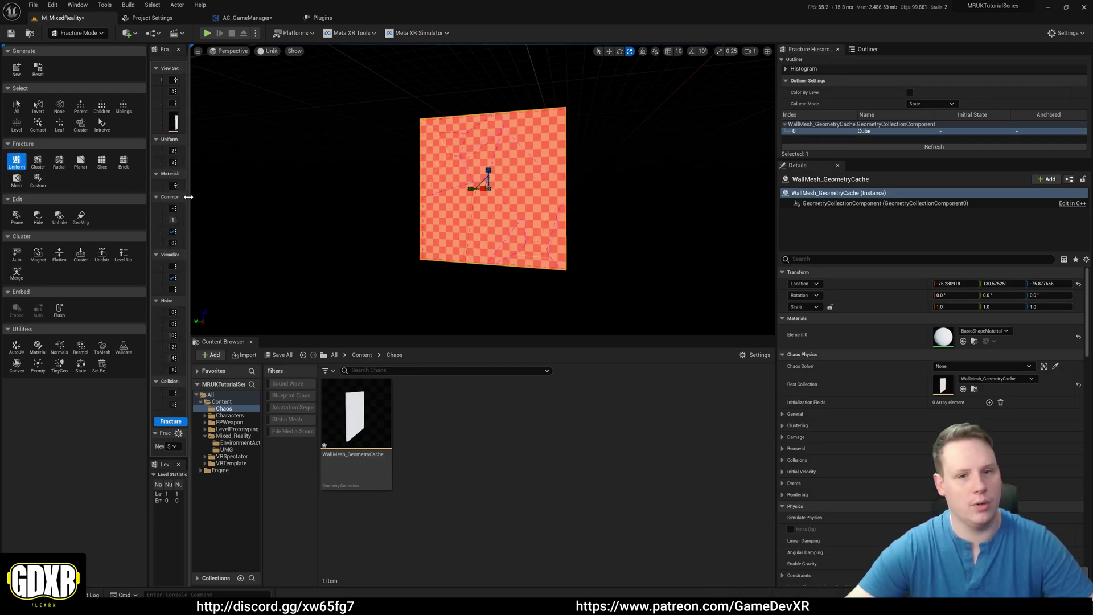
left_click_drag(188, 197, 283, 198)
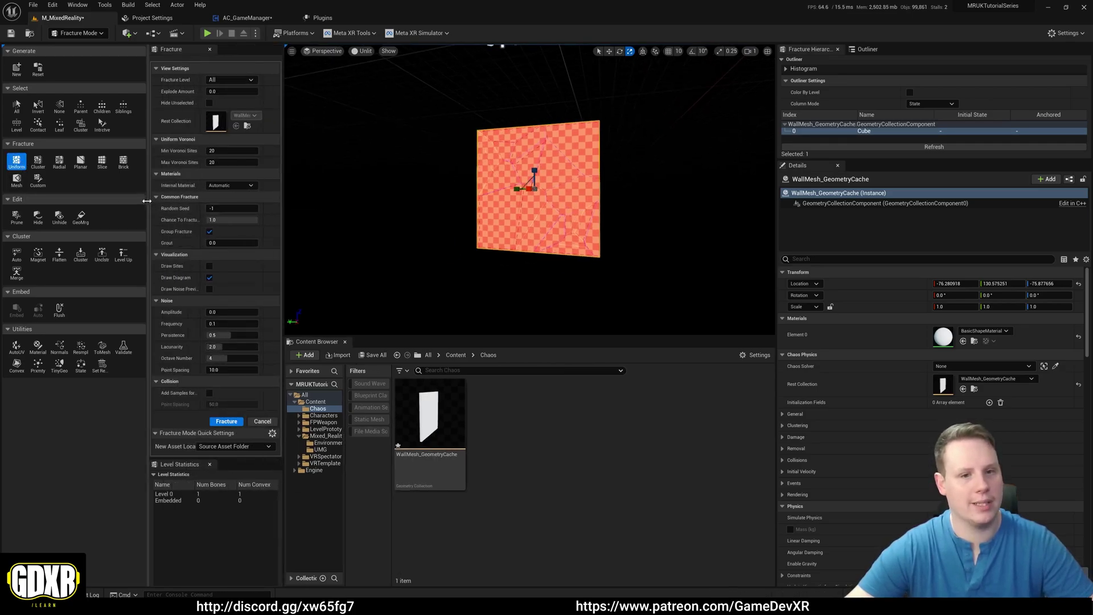
left_click_drag(147, 200, 109, 201)
scroll(571, 191, "up", 4)
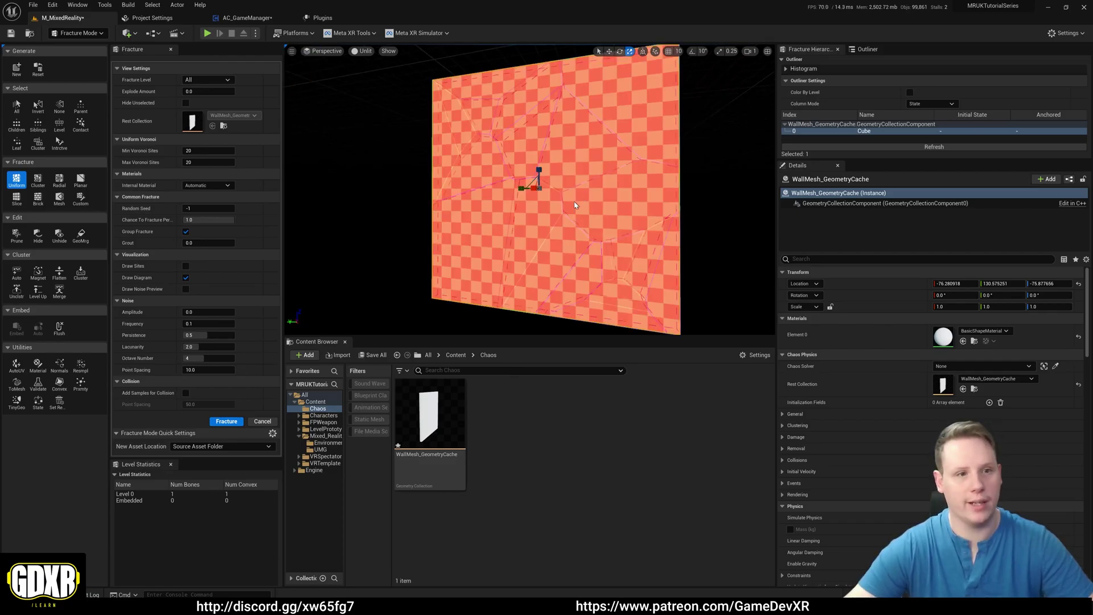
- Set both the minimum and maximum Voronoi sites to 150
left_click(225, 151)
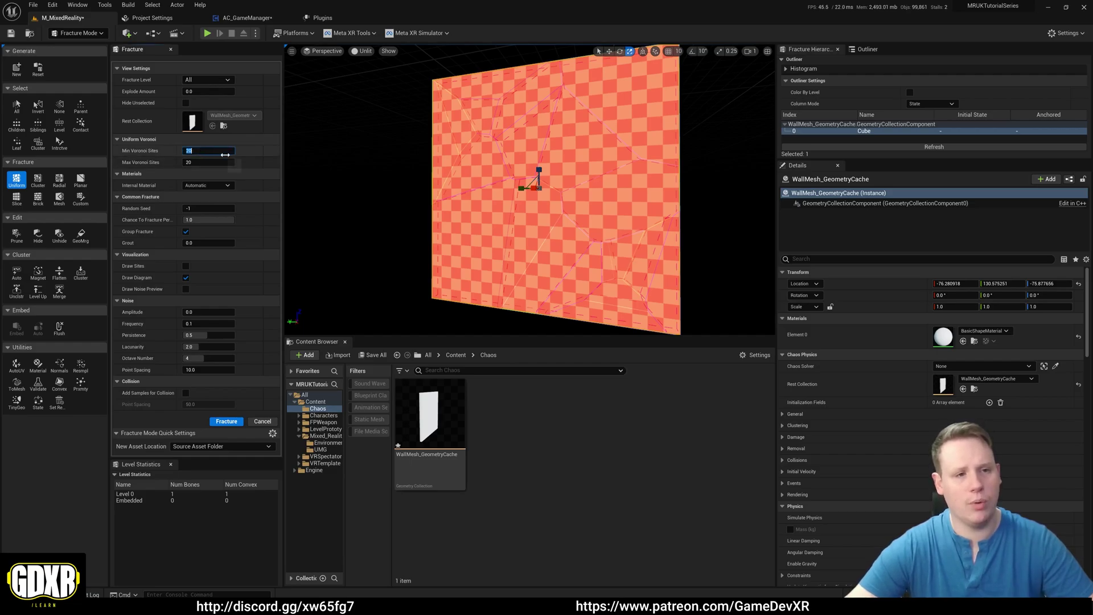
type("15")
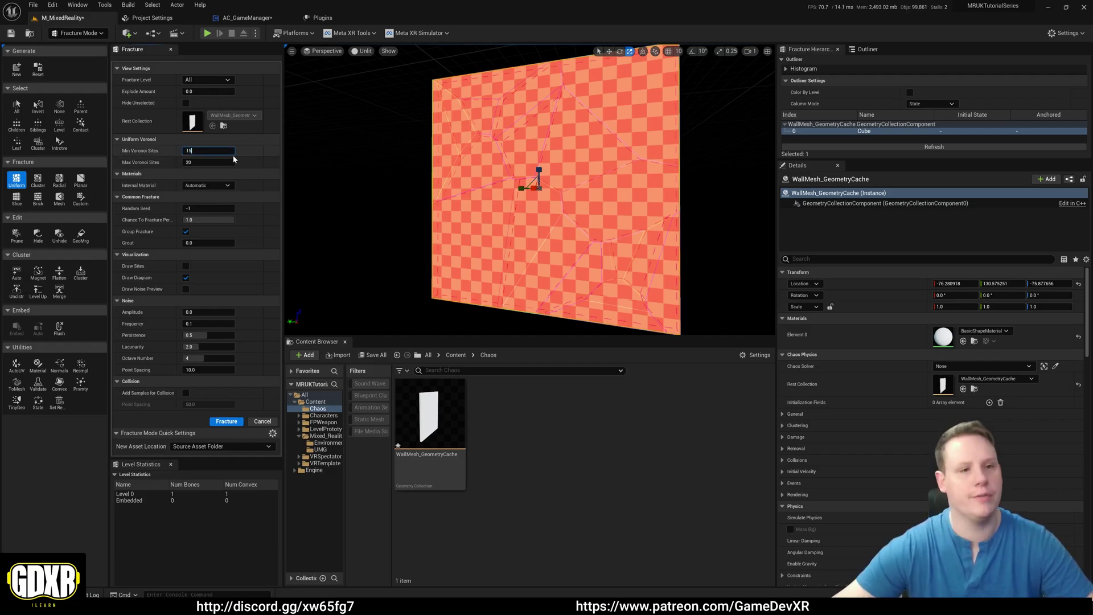
type("0")
key("Tab")
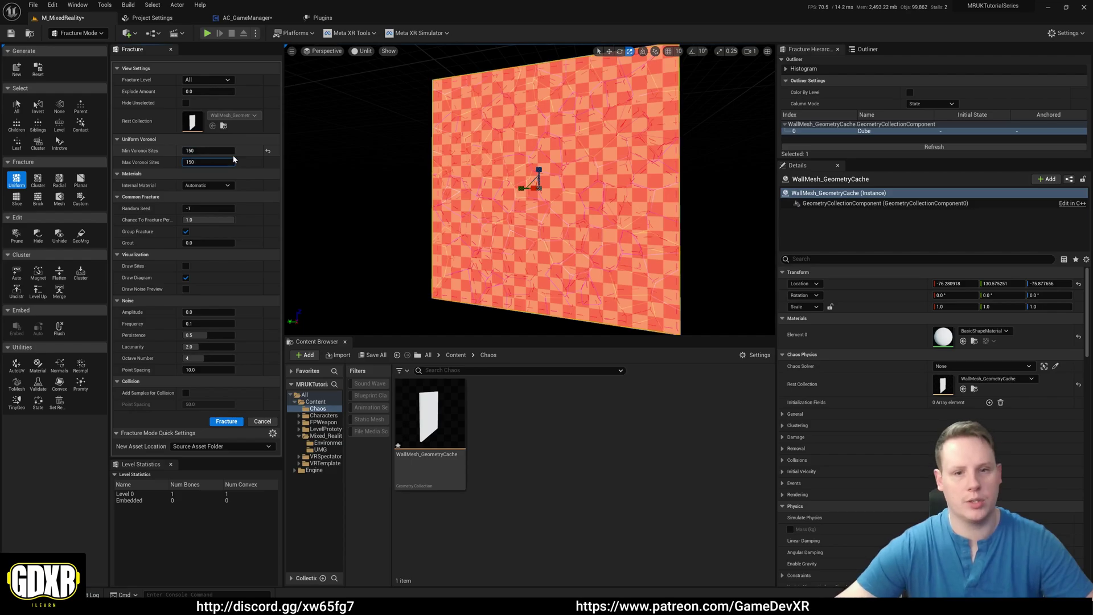
type("150")
key("Tab")
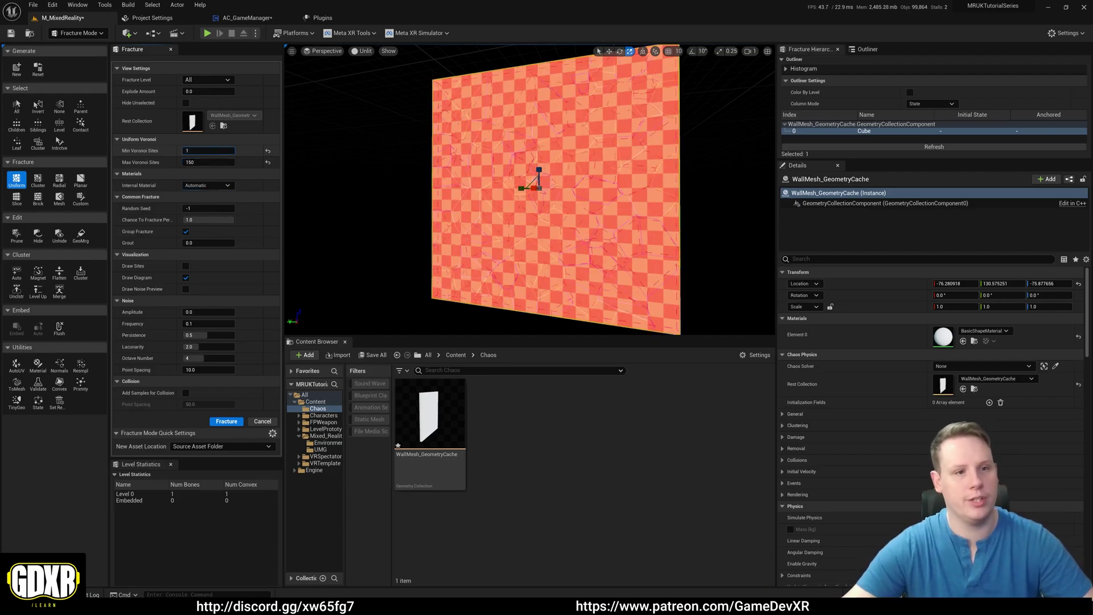
- Set the minimum and maximum Voronoi sites of the uniform fracture to 200
mouse_move(223, 149)
left_mouse_down()
mouse_move(240, 149)
mouse_move(223, 150)
left_mouse_up()
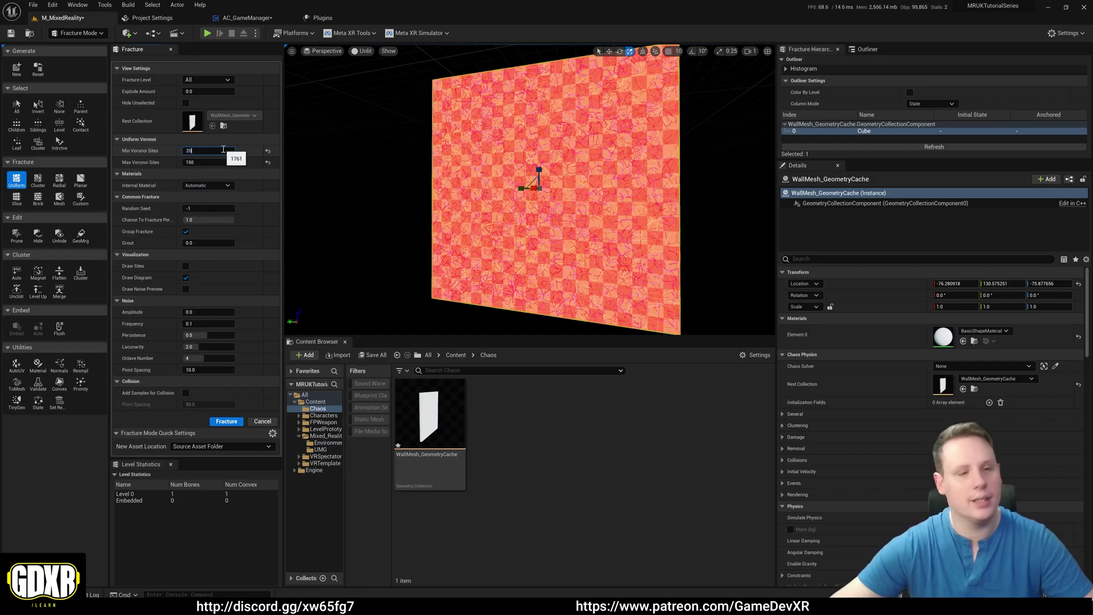
type("200")
key("Return")
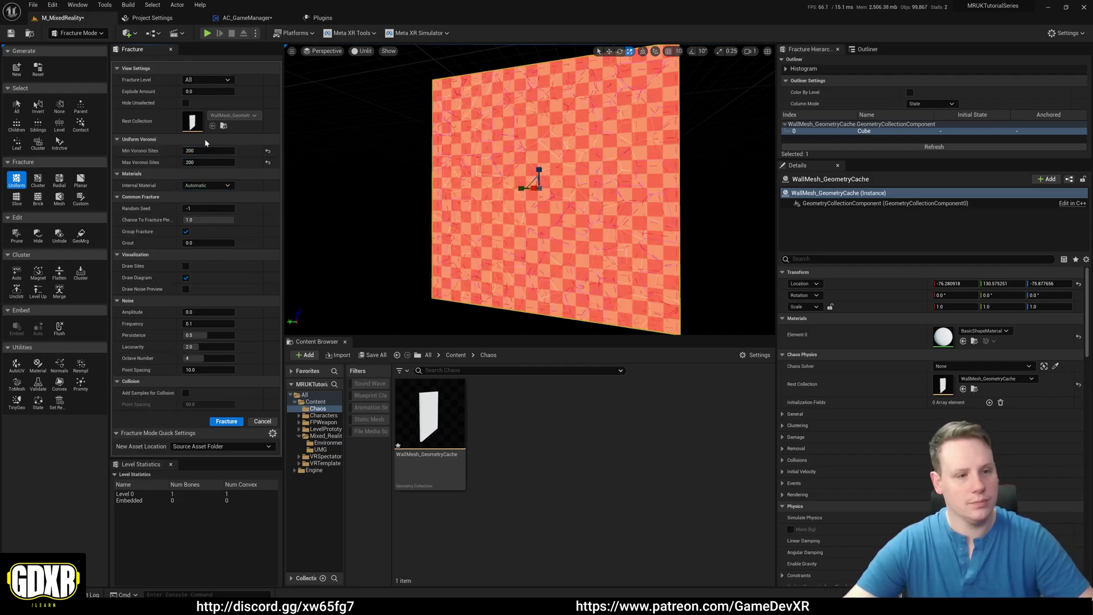
- Try stretching the wall collection along Y to a scale of about 3.83, and undo the scaling
right_click_drag(566, 213, 504, 184)
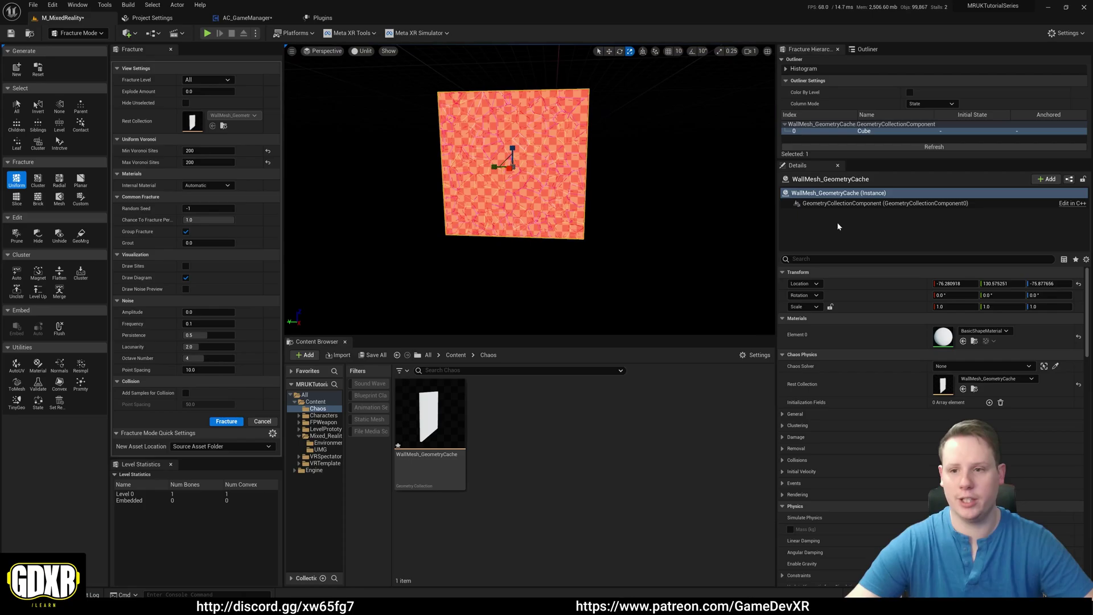
left_click_drag(493, 166, 410, 169)
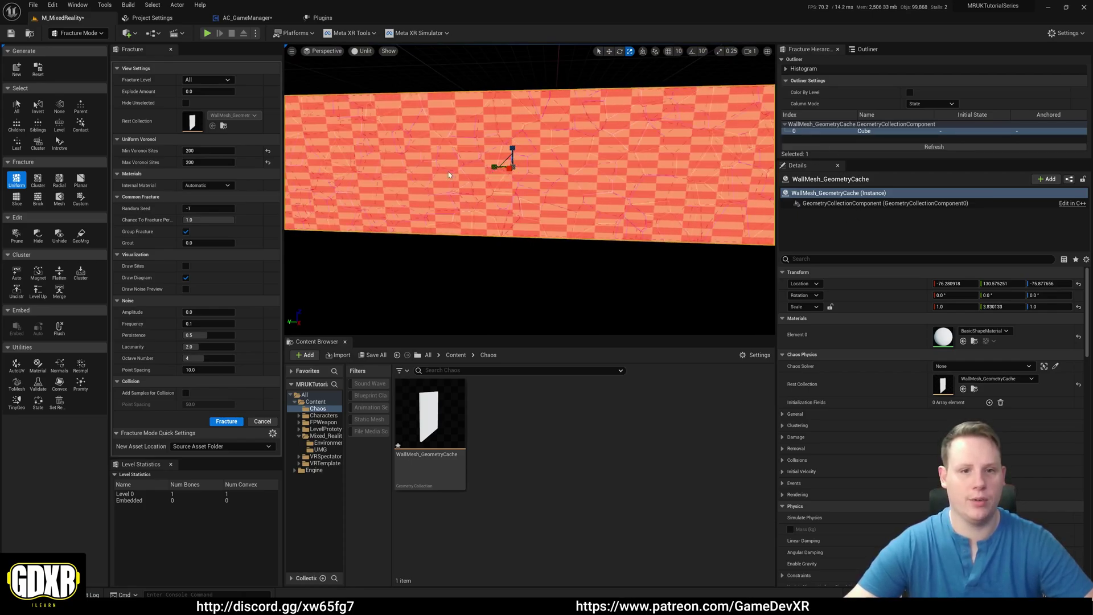
key("ctrl+z")
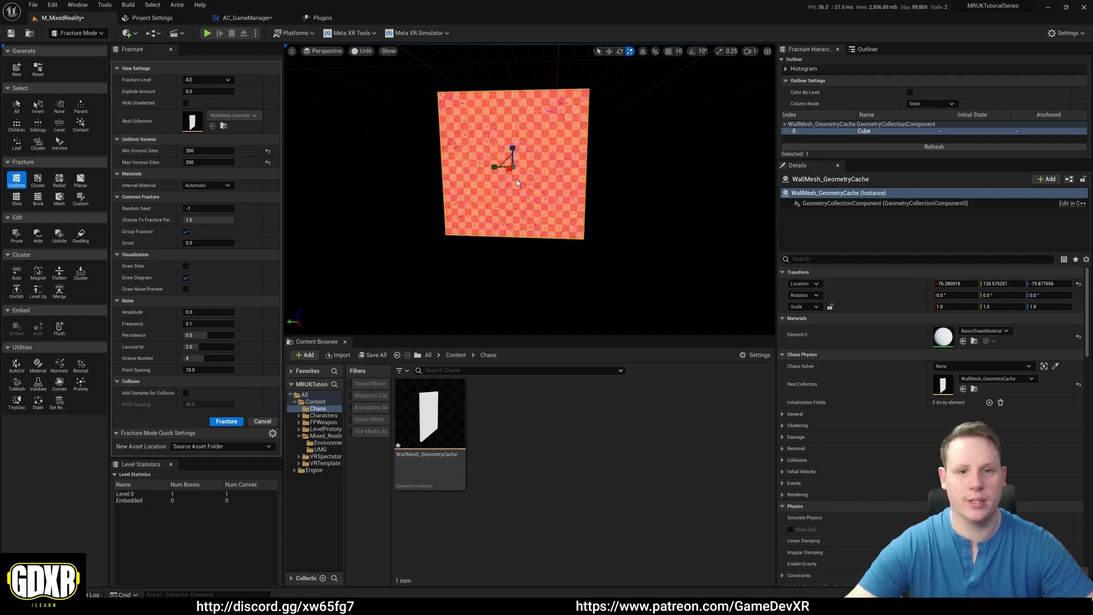
- Examine the fracture preview on the wall's faces and along its thin edge
left_click(210, 151)
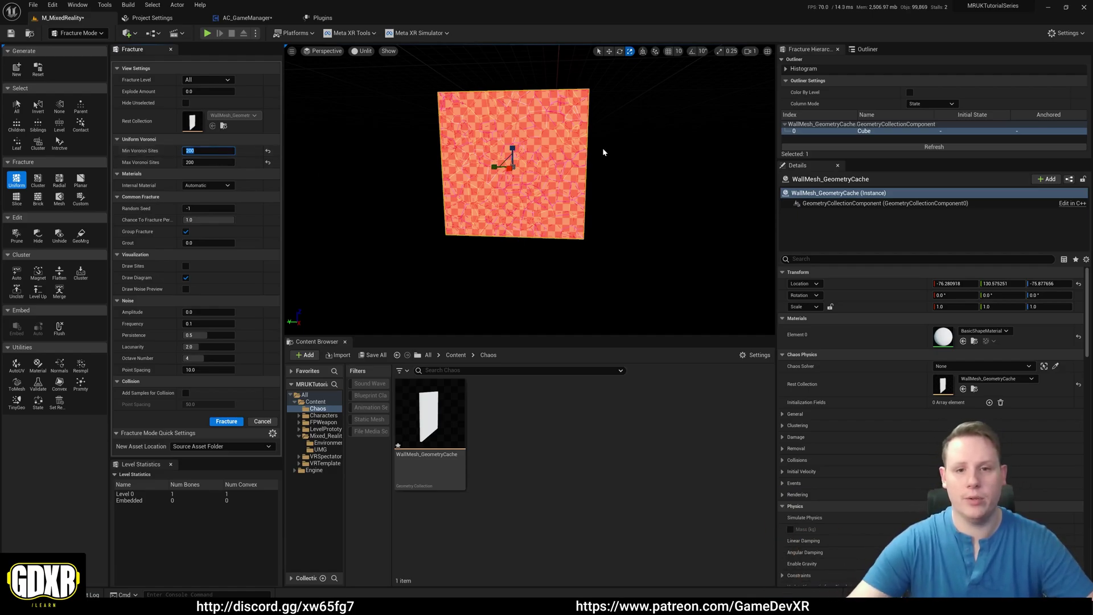
mouse_move(602, 151)
right_mouse_down()
mouse_move(512, 152)
mouse_move(602, 149)
right_mouse_up()
scroll(547, 152, "down", 1)
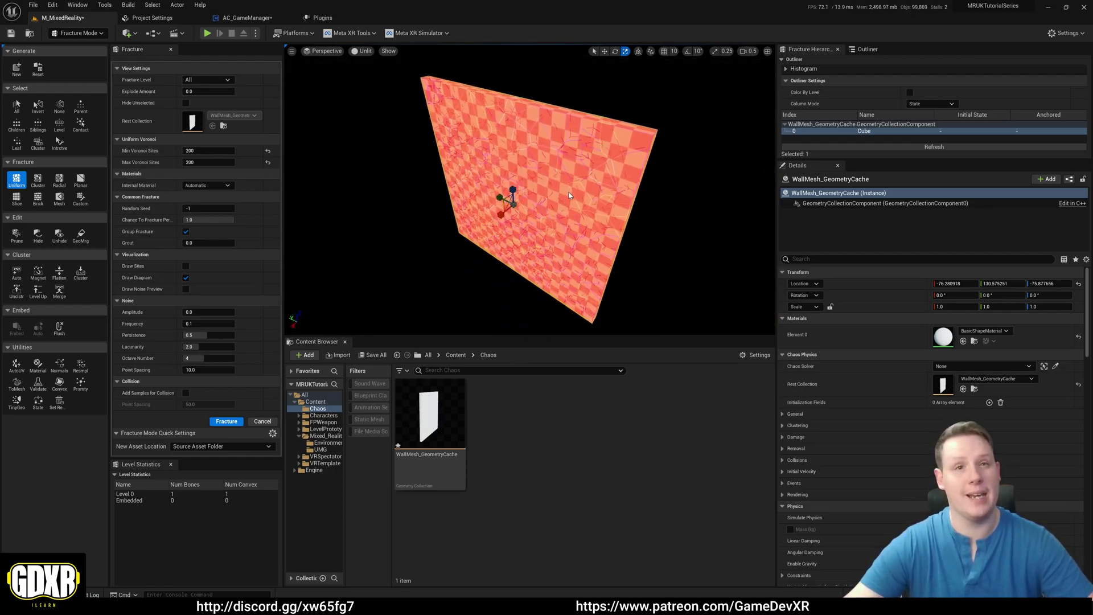
right_click_drag(574, 190, 545, 44)
scroll(621, 154, "down", 2)
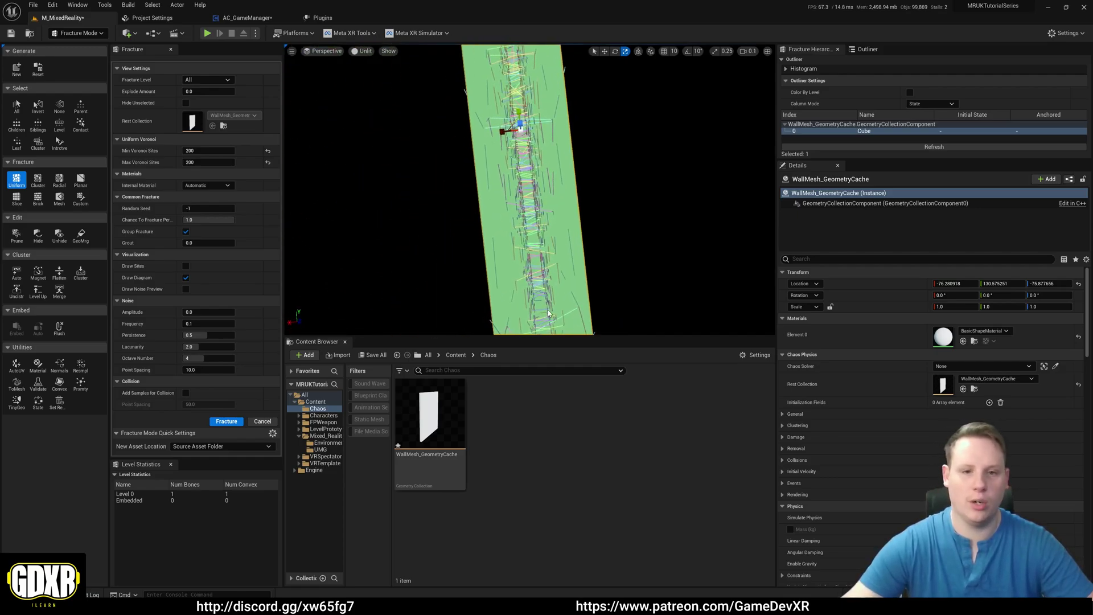
mouse_move(519, 173)
right_mouse_down()
mouse_move(455, 182)
mouse_move(528, 166)
right_mouse_up()
scroll(490, 176, "up", 3)
scroll(529, 165, "up", 3)
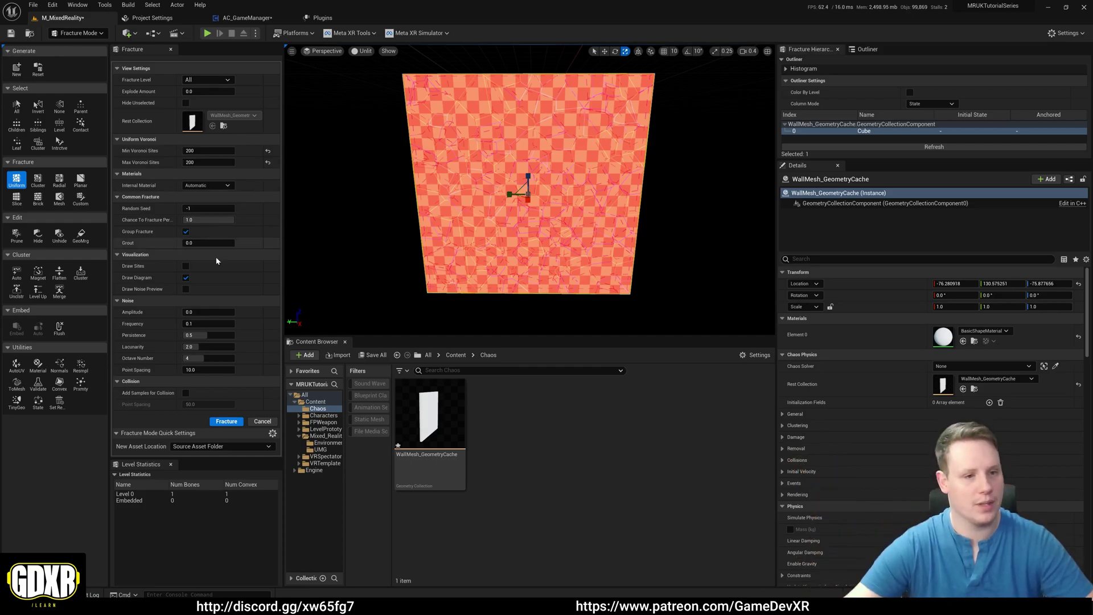
- Fracture the wall collection with the uniform Voronoi settings and view the resulting pieces
left_click(230, 426)
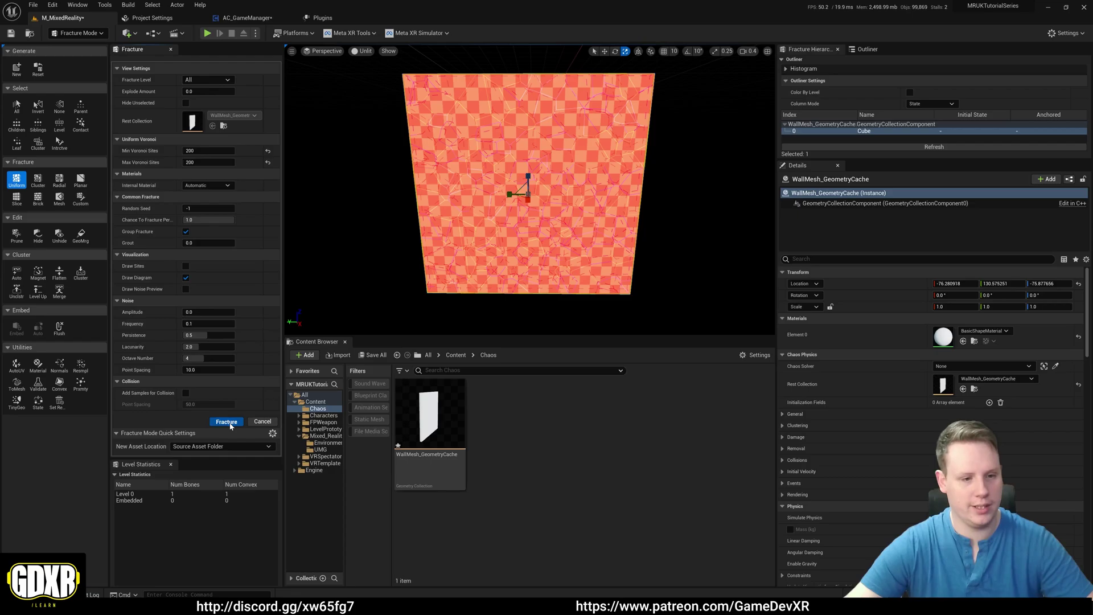
scroll(612, 210, "up", 4)
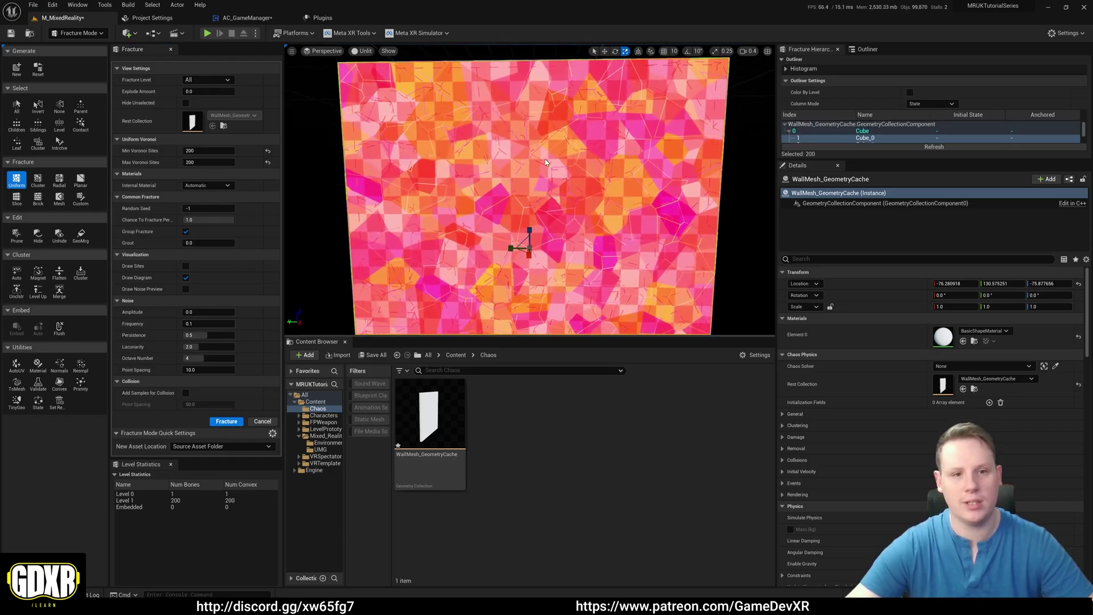
scroll(545, 162, "down", 5)
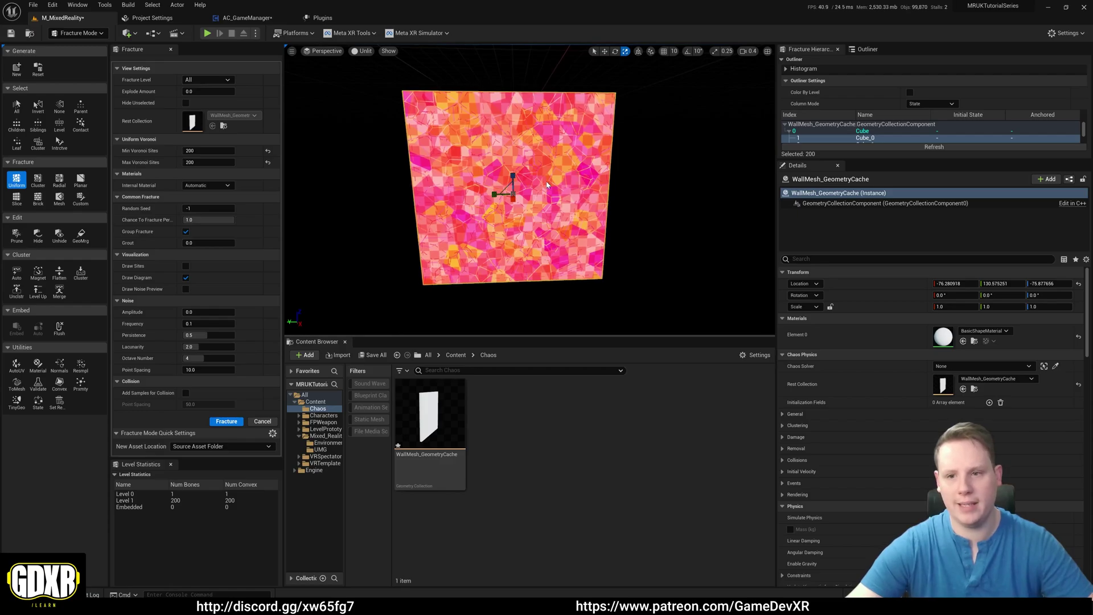
- Convert all the fractured wall pieces to static meshes in the Chaos folder with base name WallMesh_GeometryCache_SM, and save the new assets
left_click_drag(914, 161, 913, 434)
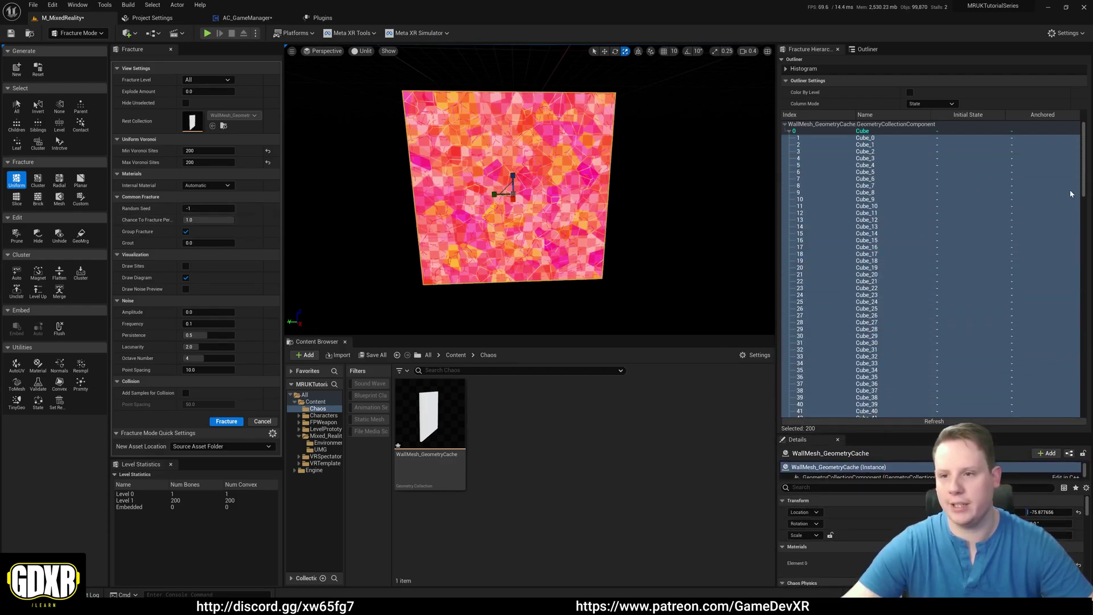
left_click_drag(1085, 150, 1068, 377)
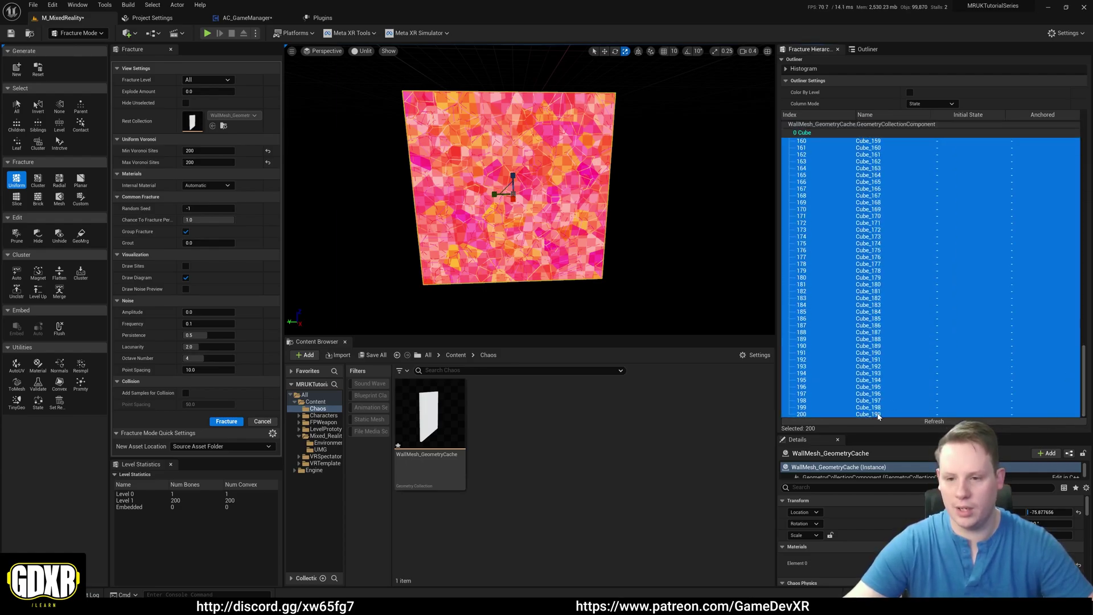
left_click_drag(1084, 396, 1089, 157)
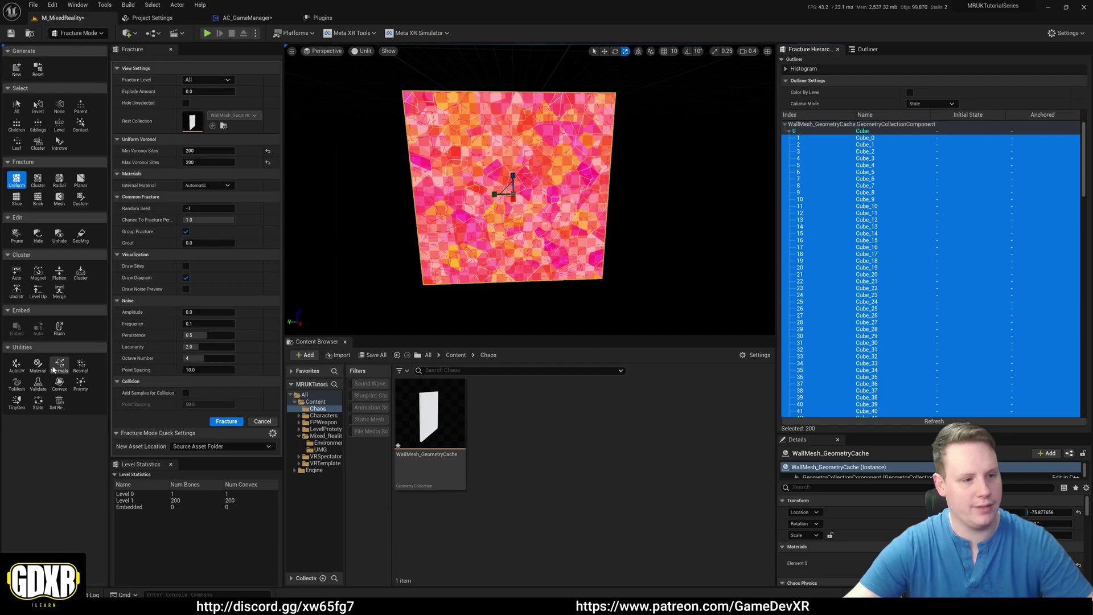
left_click(17, 385)
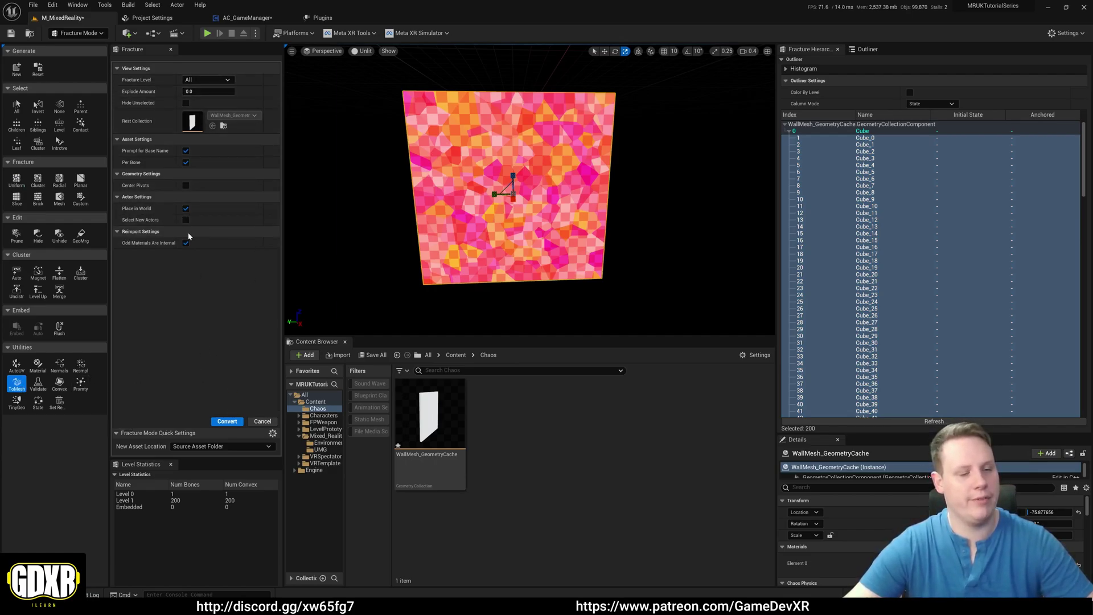
left_click(226, 421)
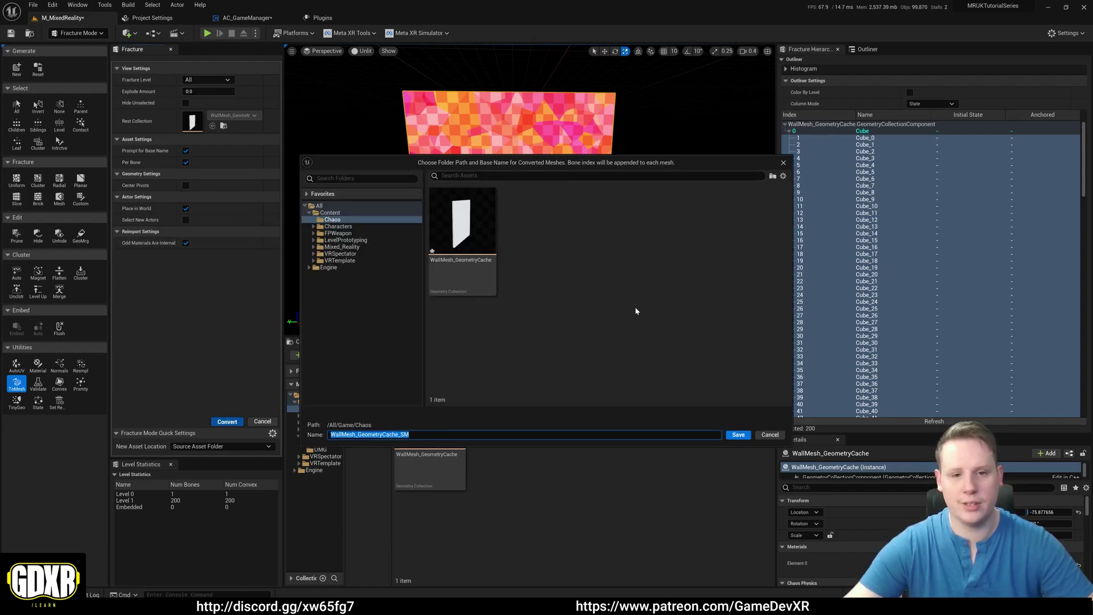
left_click(737, 434)
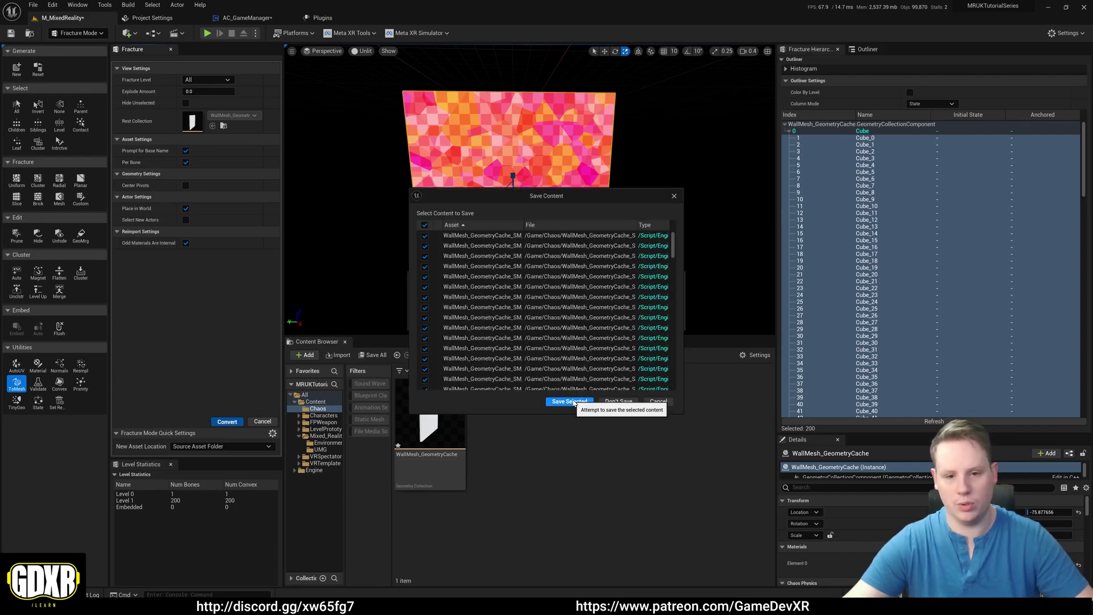
left_click(584, 401)
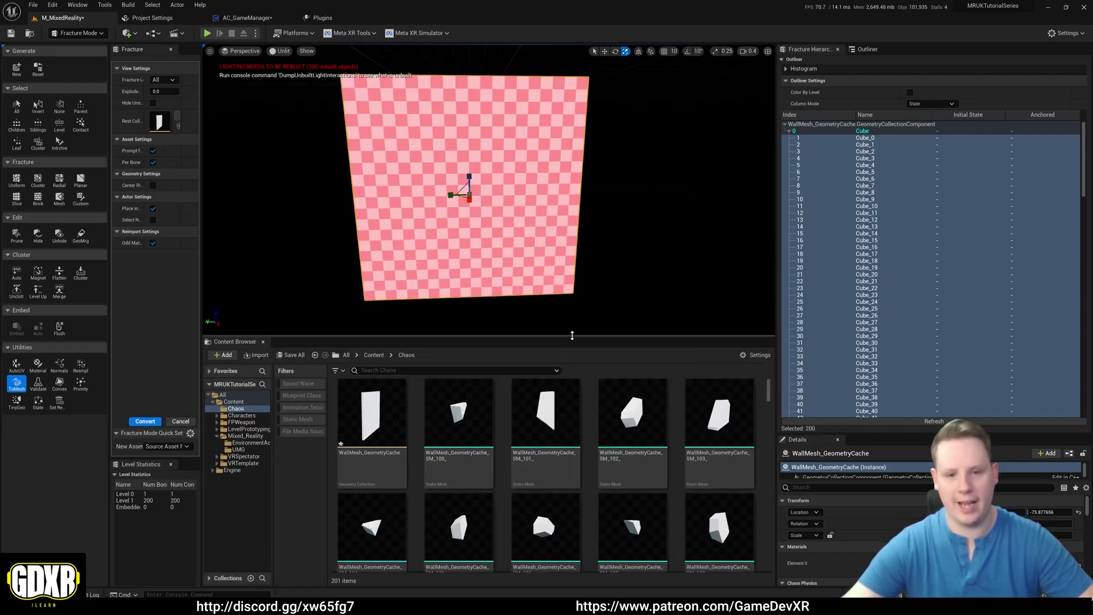
- Look through the converted wall piece meshes in the Chaos folder
left_click_drag(572, 335, 589, 199)
left_click_drag(768, 259, 770, 549)
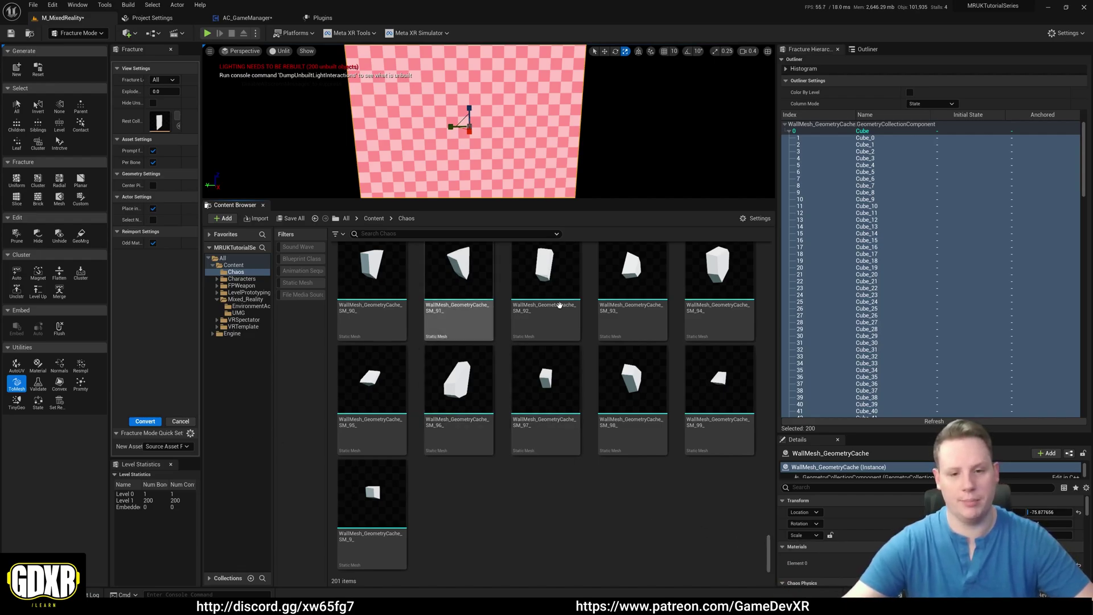
left_click_drag(770, 554, 774, 228)
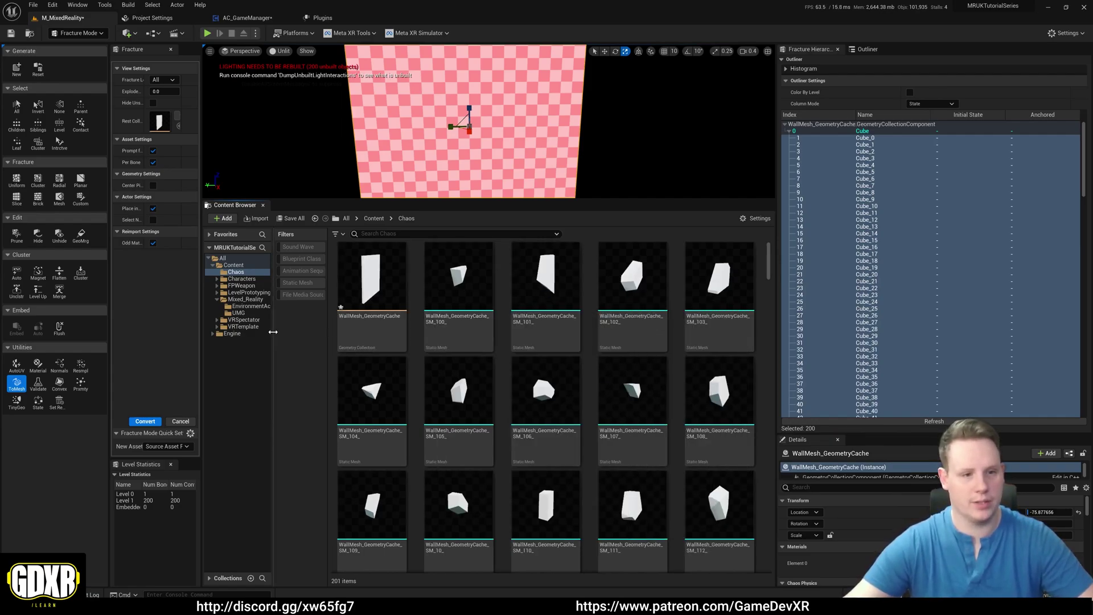
left_click_drag(274, 333, 301, 334)
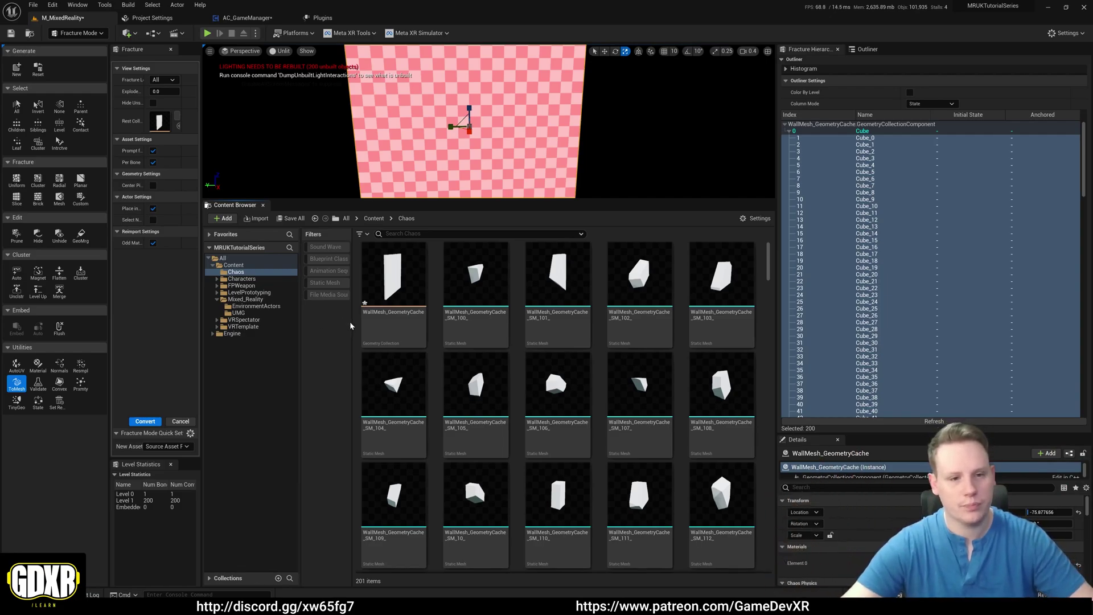
left_click_drag(352, 320, 396, 313)
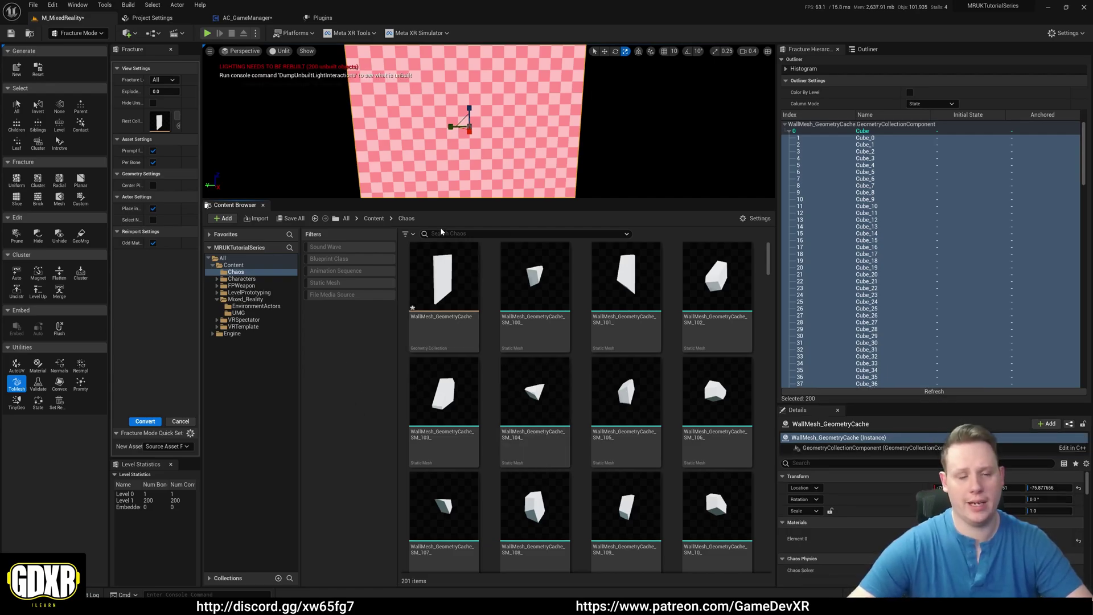
- Switch the editor to Selection mode and set the level viewport's view mode to Lit
left_click(88, 34)
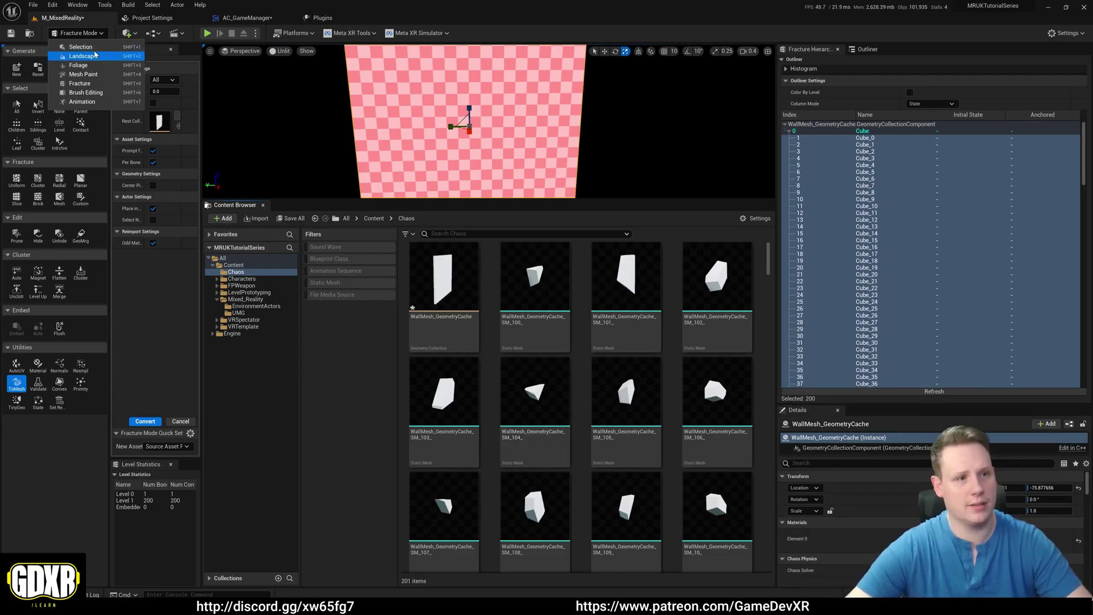
left_click(82, 49)
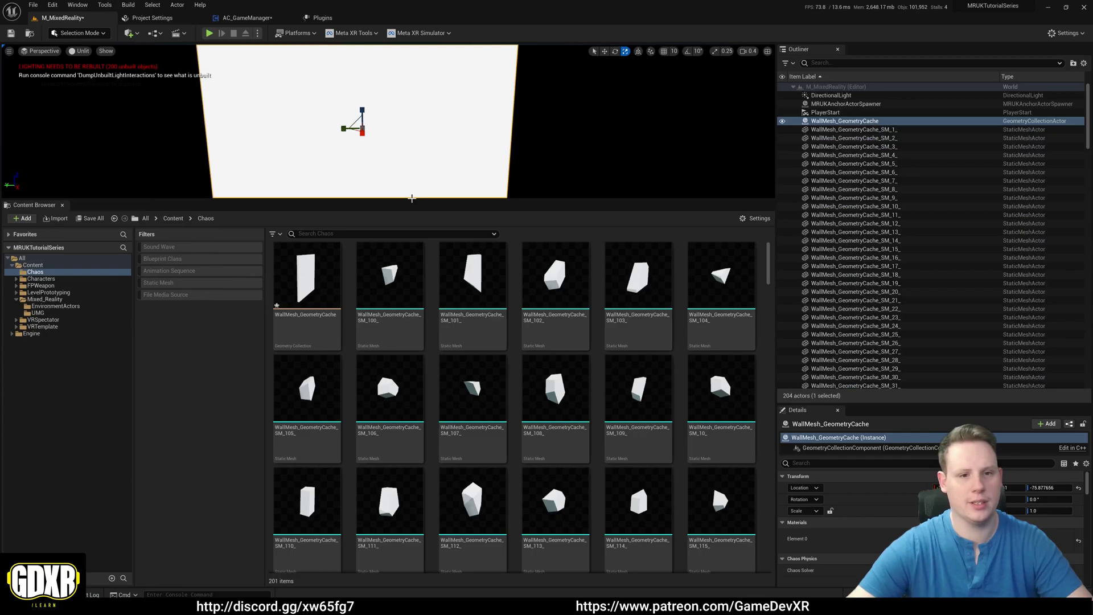
left_click_drag(412, 198, 412, 409)
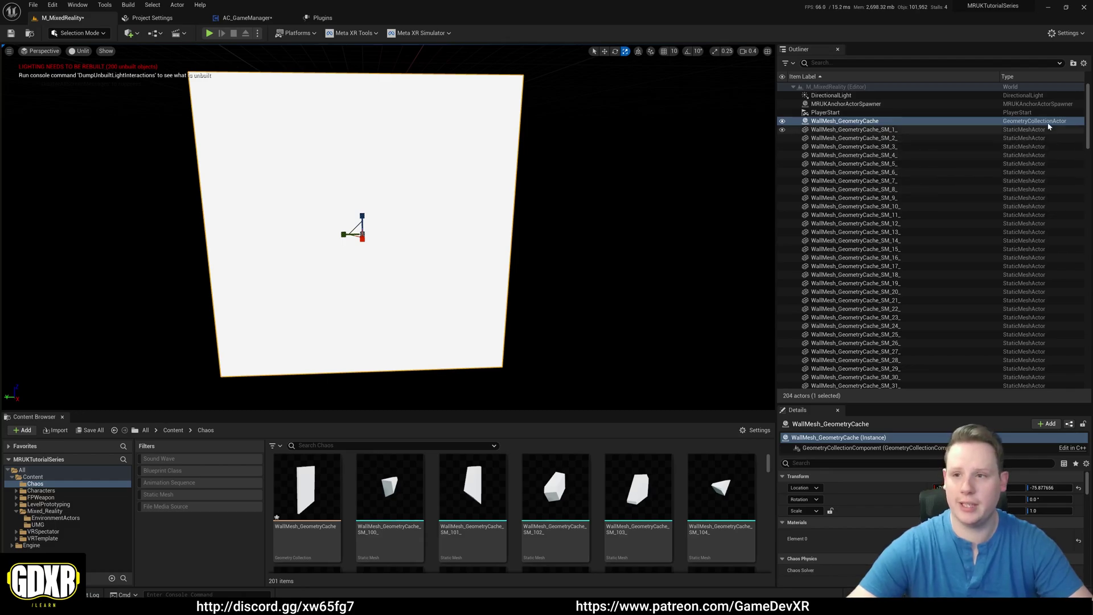
right_click_drag(351, 151, 399, 149)
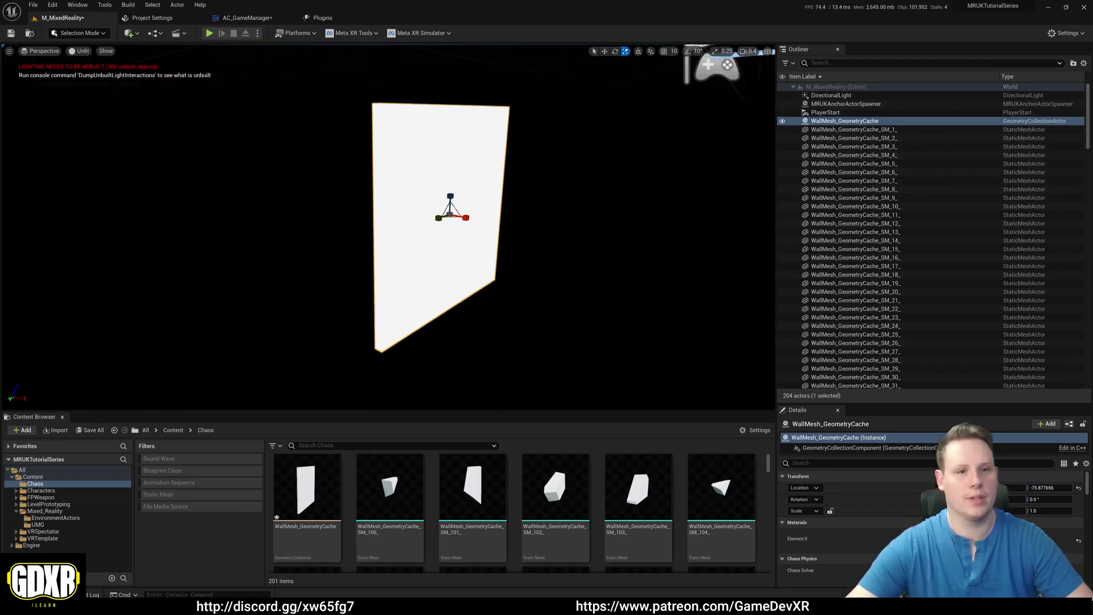
left_click(79, 51)
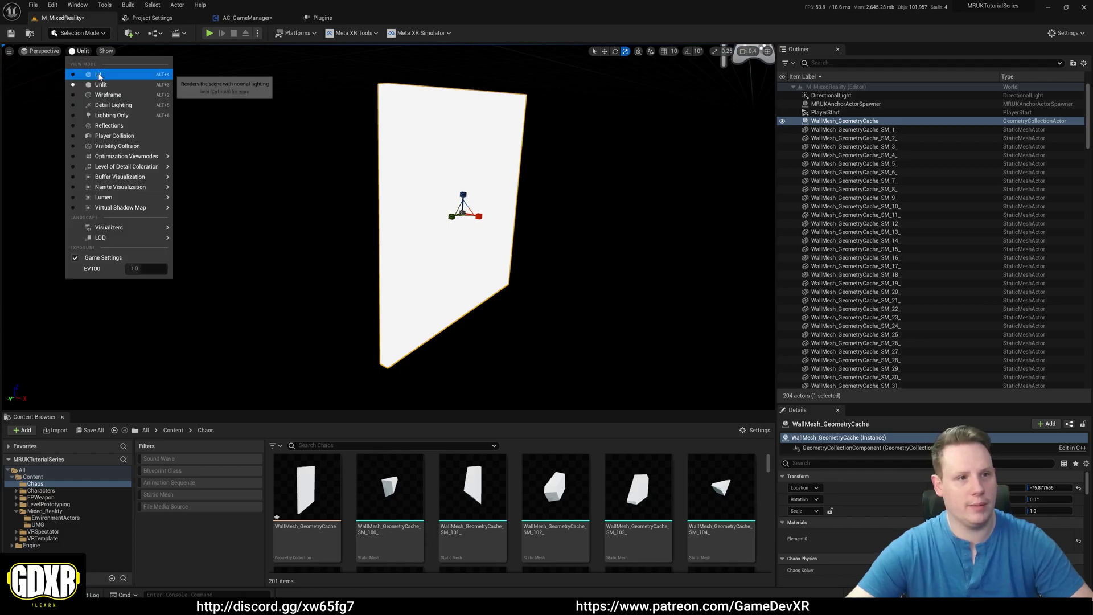
left_click(86, 75)
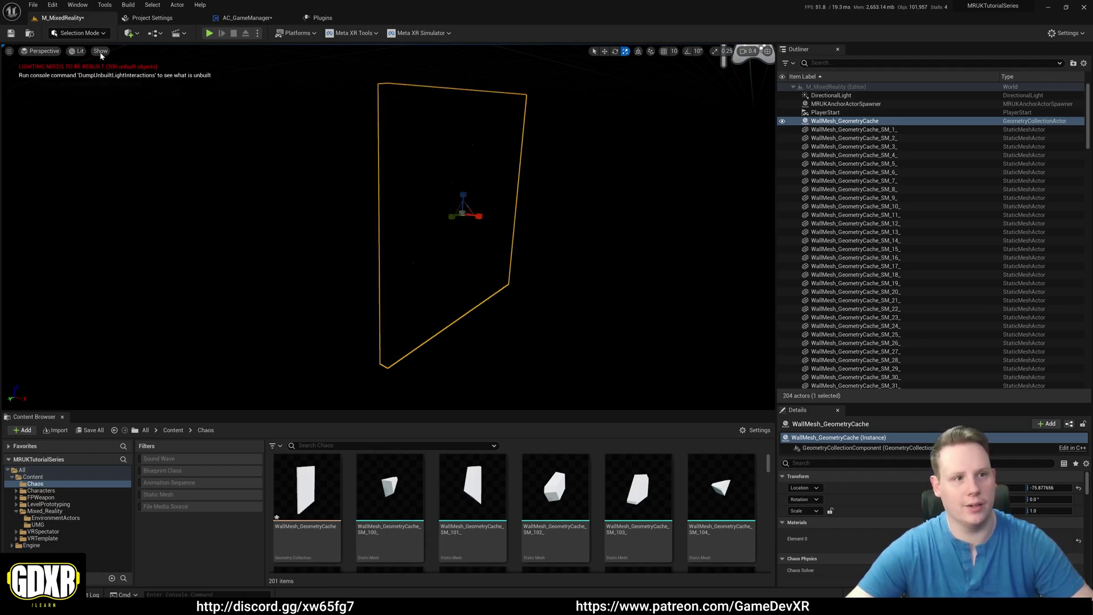
- Pull the piece WallMesh_GeometryCache_SM_6_ out of the wall along X and inspect it up close
left_click(479, 205)
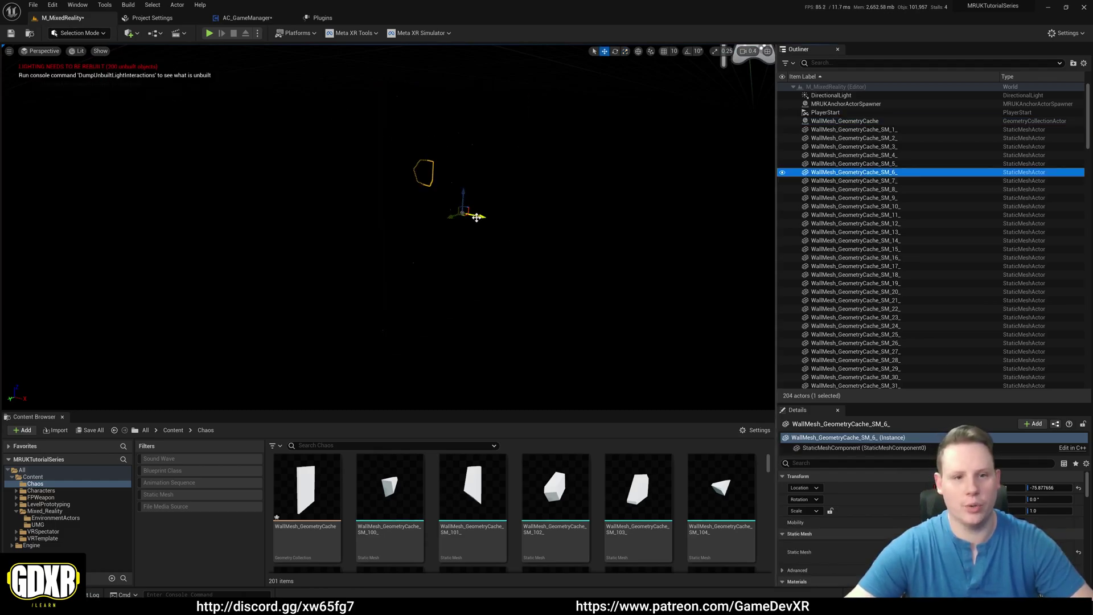
left_click_drag(477, 217, 535, 222)
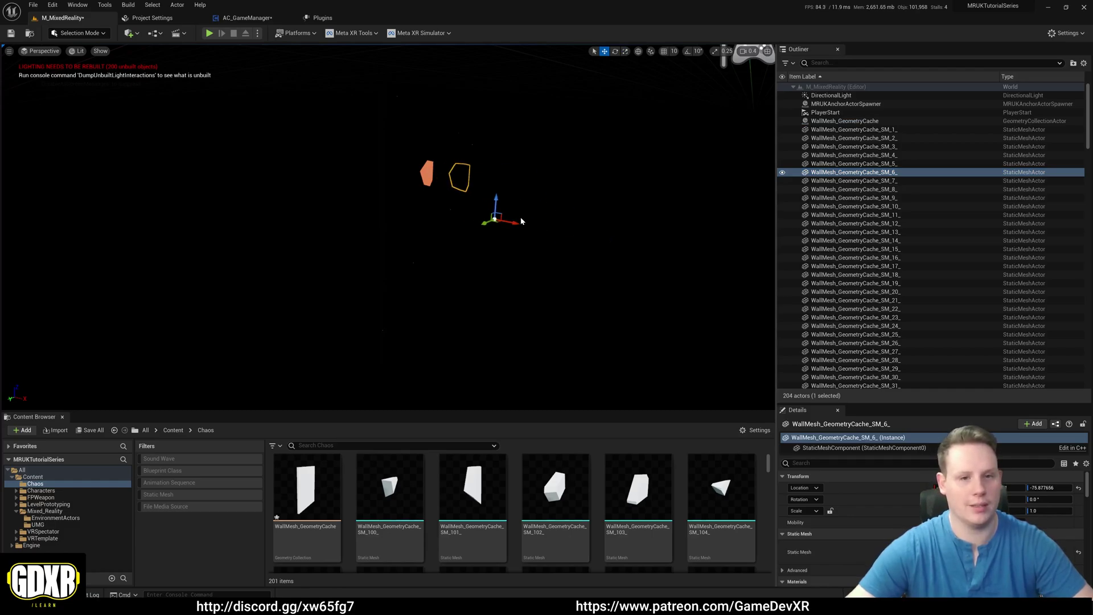
right_click_drag(398, 227, 376, 228)
key("f")
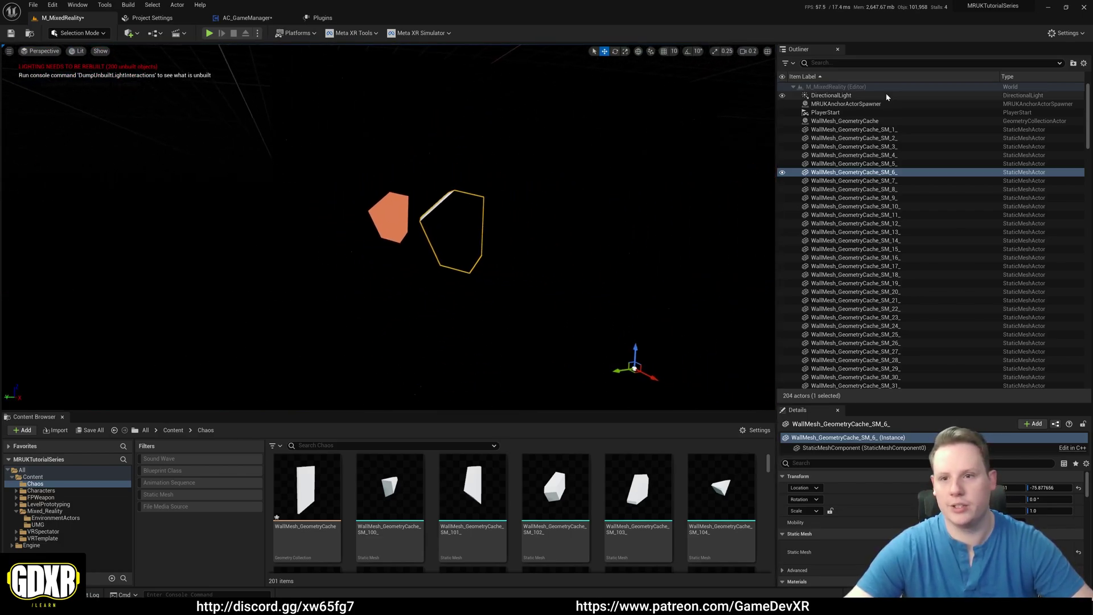
- Delete the WallMesh_GeometryCache actor and all its static mesh piece actors, through WallMesh_GeometryCache_SM_200_, from the level
left_click(845, 120)
scroll(870, 214, "down", 3)
scroll(870, 214, "down", 3)
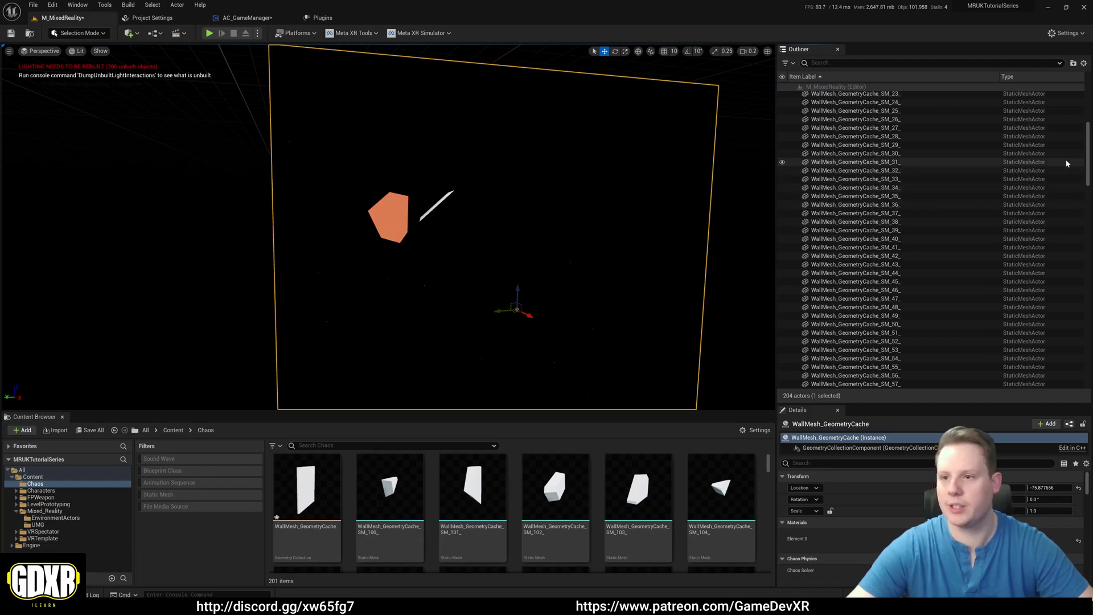
scroll(1089, 175, "down", 3)
left_click_drag(1089, 175, 1086, 358)
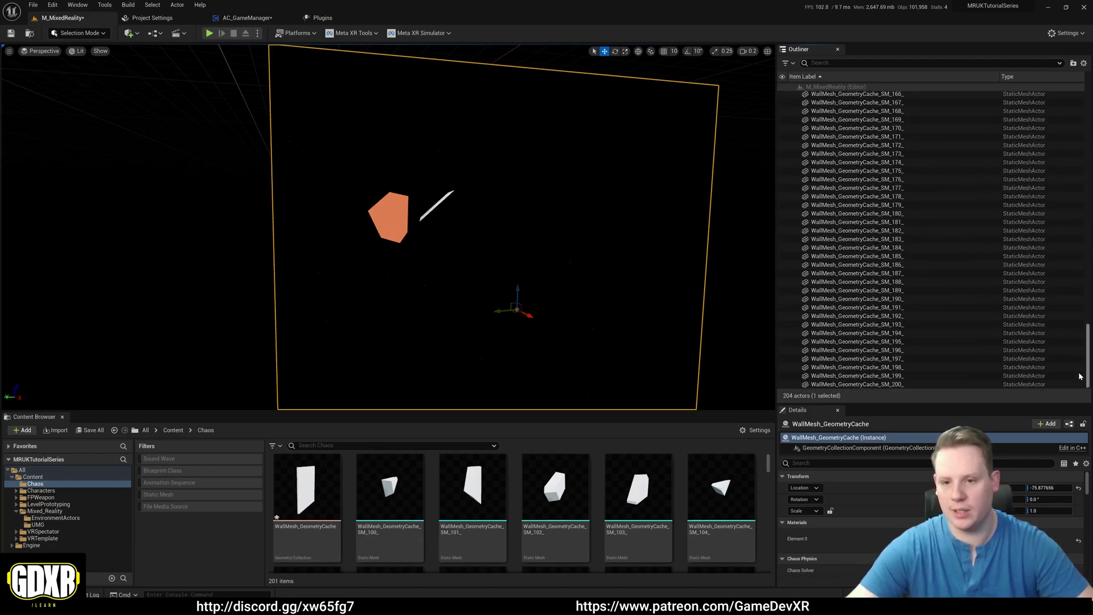
left_click(888, 384, "shift")
key("Delete")
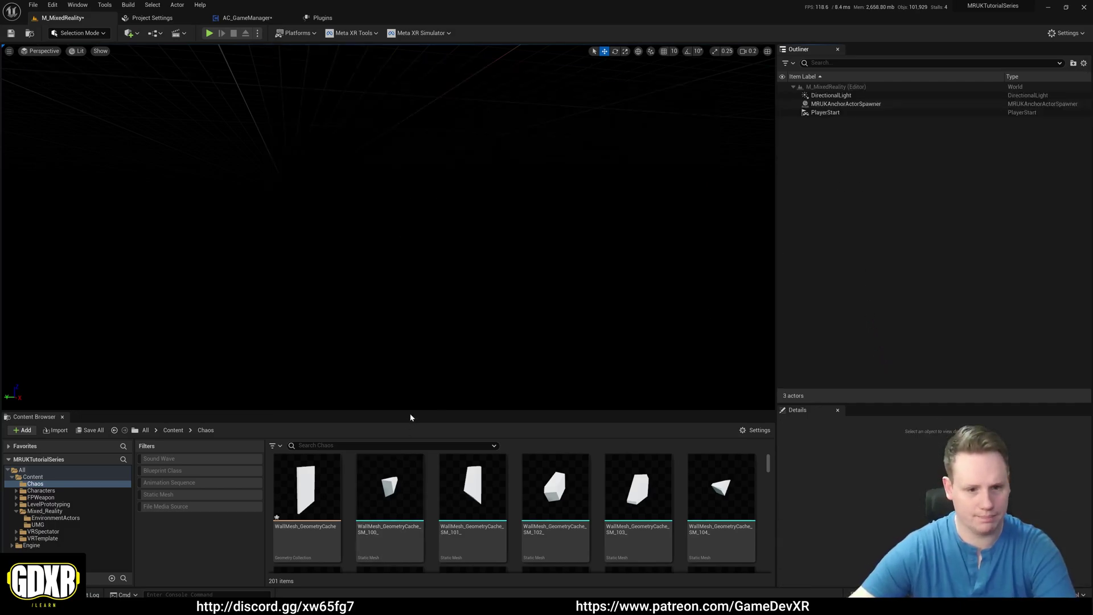
- Open the EnvironmentActors folder inside the Mixed_Reality content folder
left_click_drag(411, 412, 416, 255)
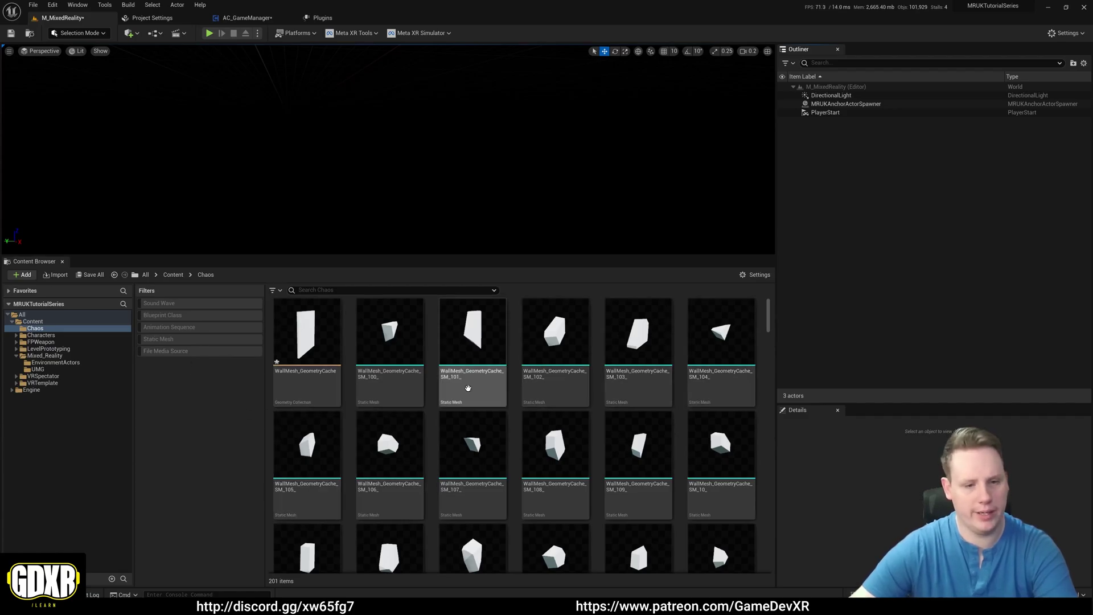
mouse_move(766, 312)
left_mouse_down()
mouse_move(760, 402)
mouse_move(768, 311)
left_mouse_up()
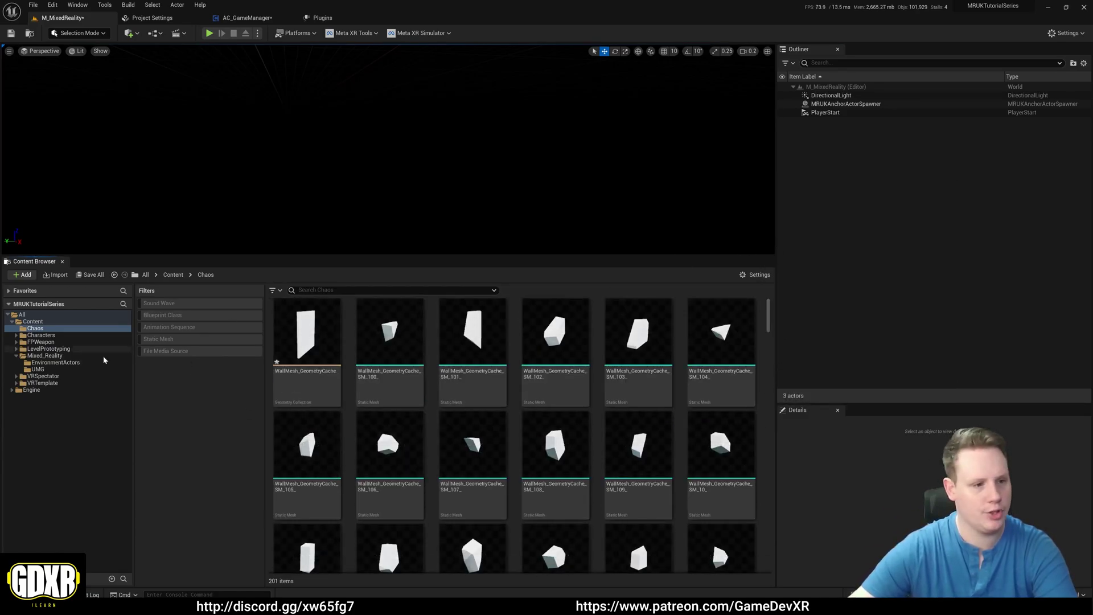
left_click(59, 357)
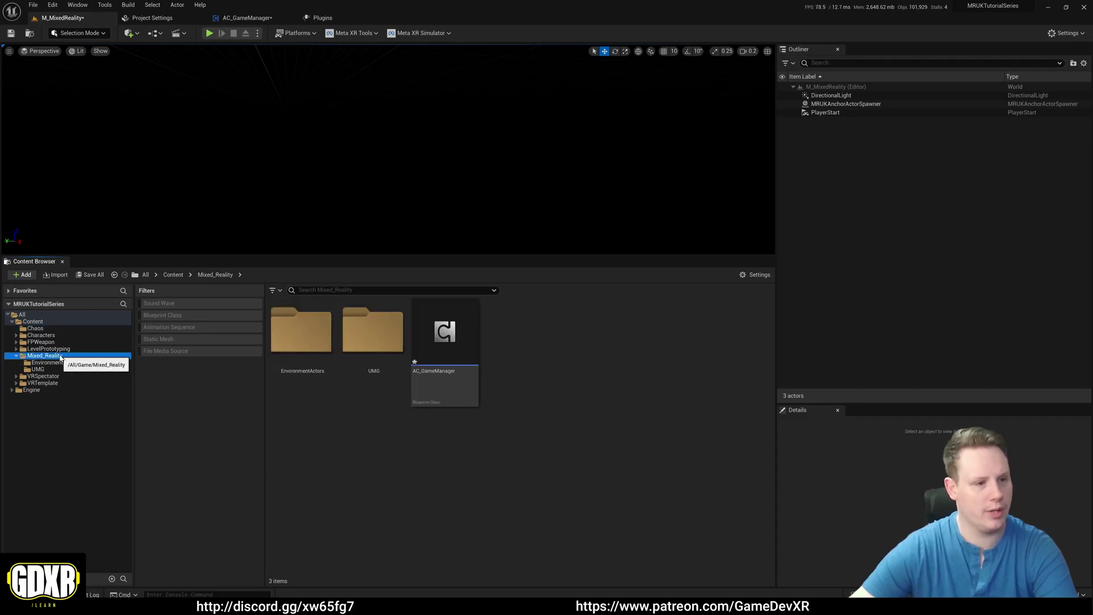
double_click(299, 338)
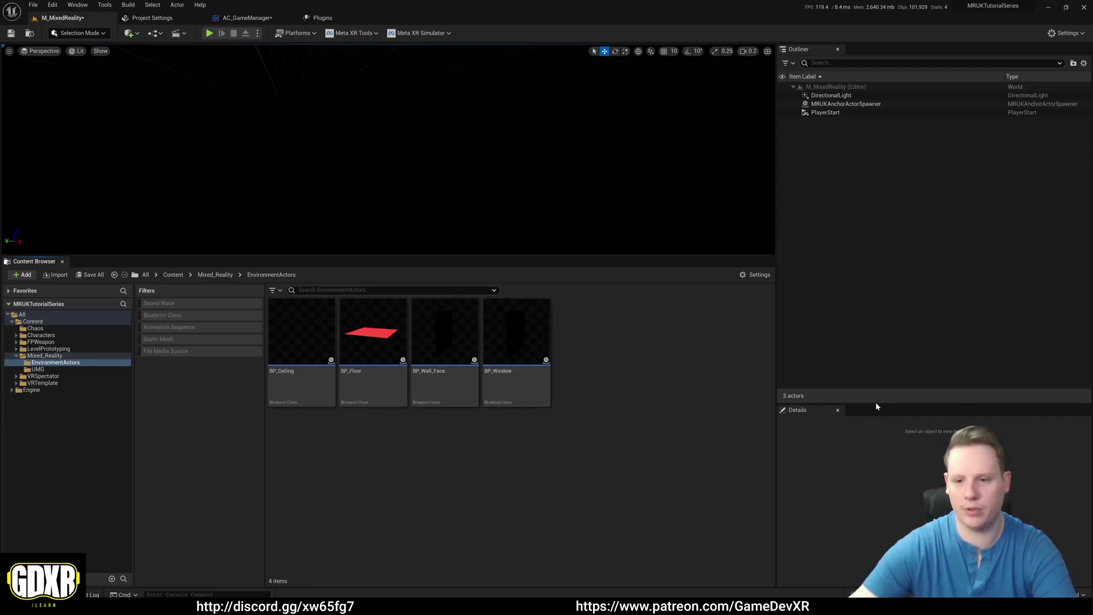
- Select the MRUKAnchorActorSpawner and examine the WALL_FACE entry of its spawn groups
left_click_drag(877, 403, 874, 329)
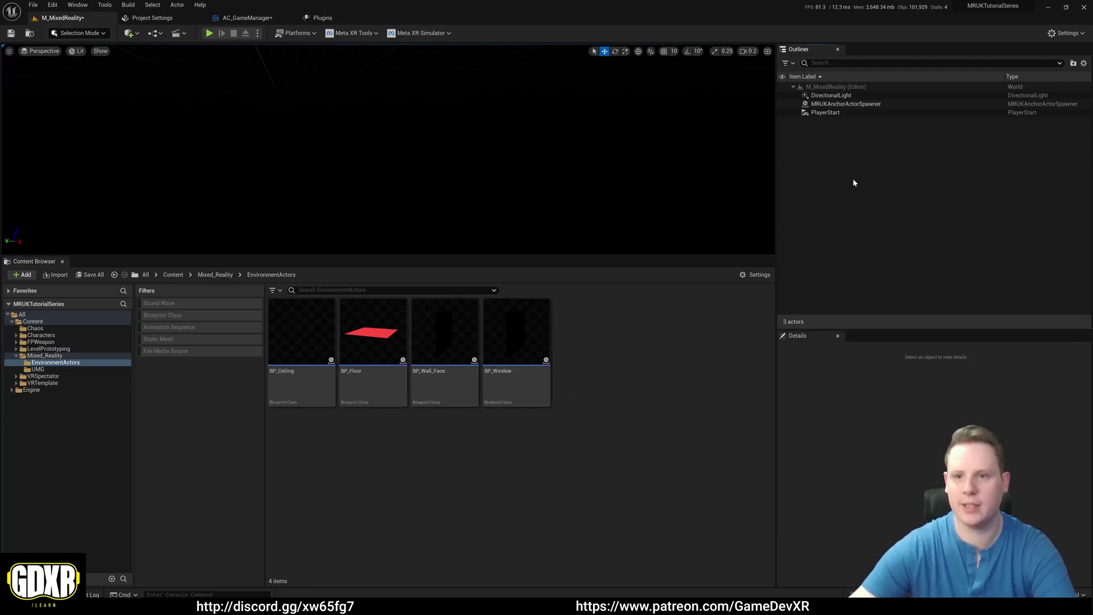
left_click(847, 104)
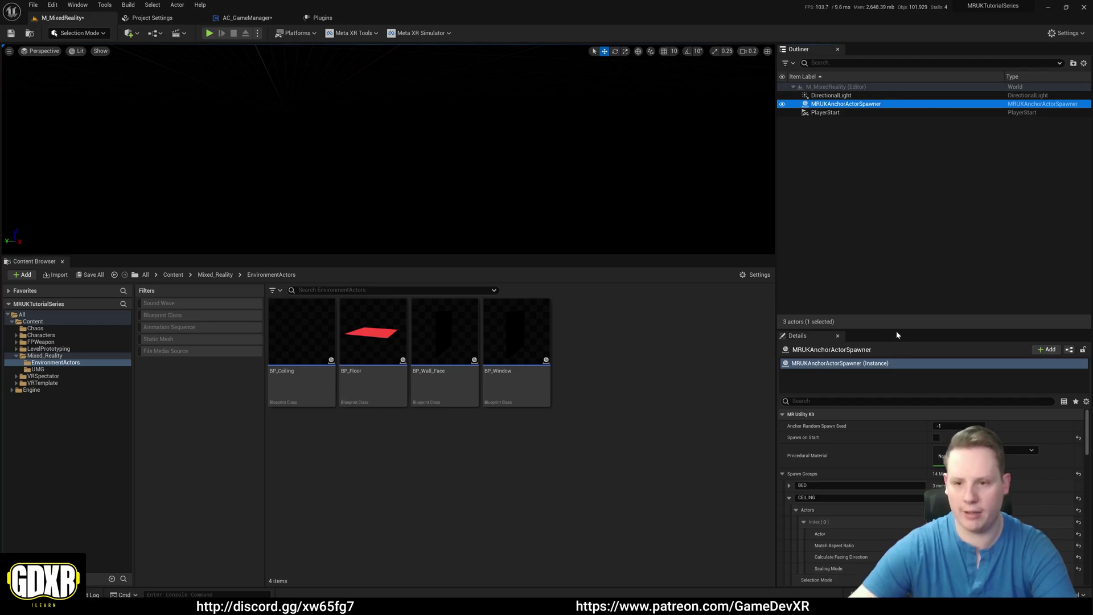
left_click_drag(898, 330, 902, 286)
scroll(877, 452, "down", 6)
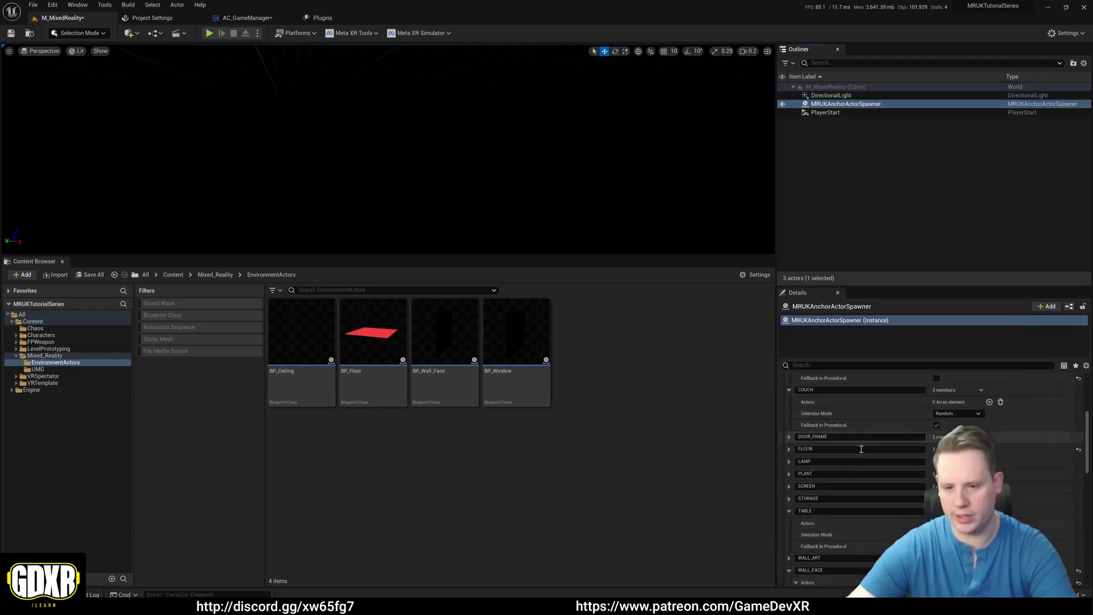
scroll(863, 450, "down", 5)
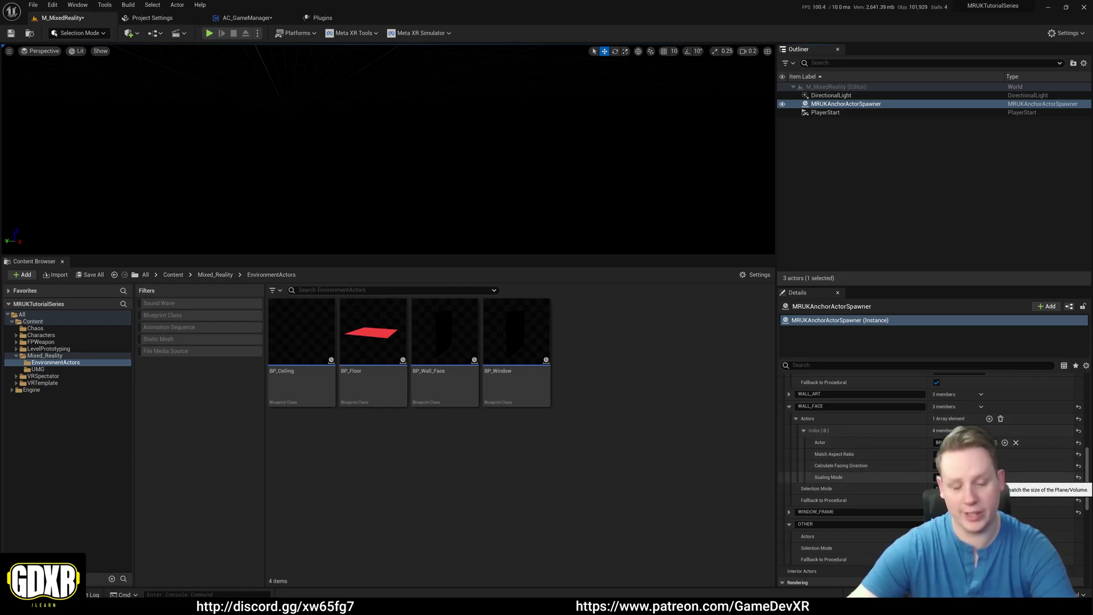
- Open the BP_Wall_Face blueprint and delete the three disabled default event nodes from its Event Graph
double_click(432, 390)
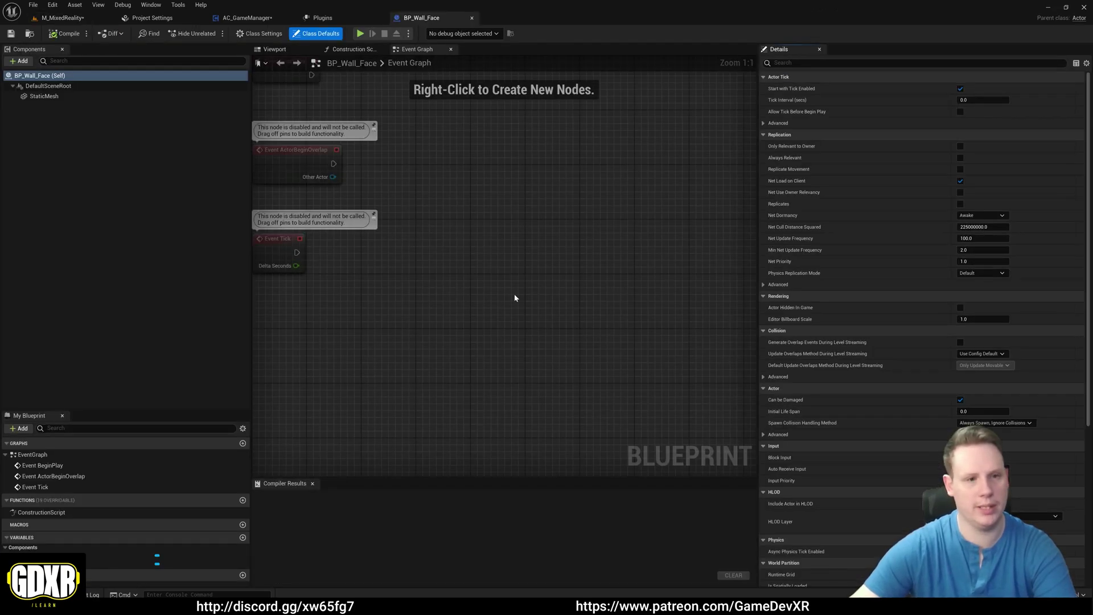
left_click_drag(620, 422, 368, 179)
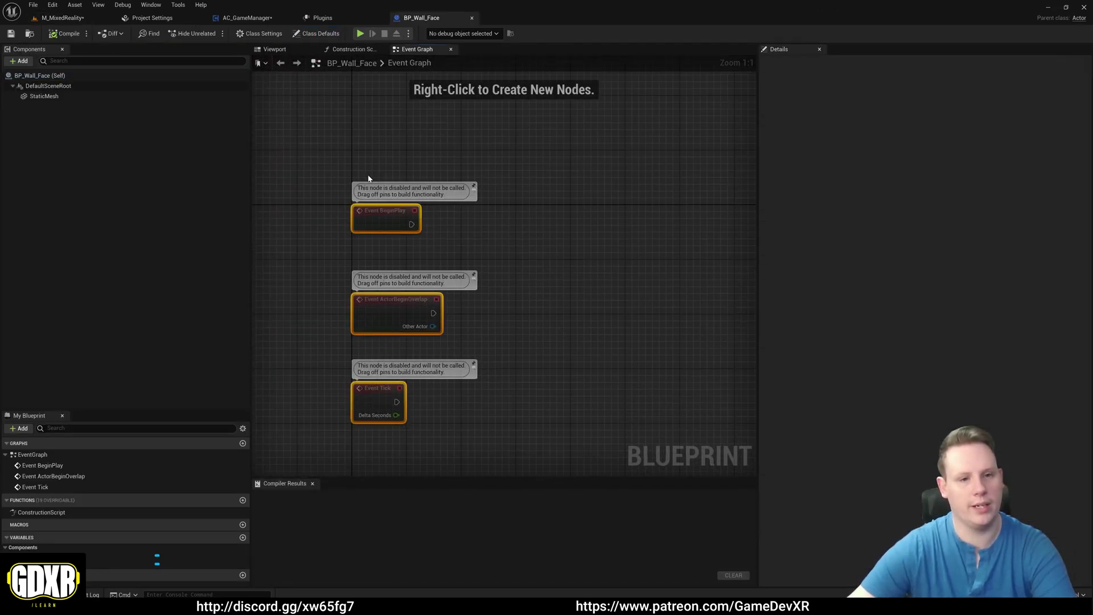
key("Delete")
- View the StaticMesh plane of BP_Wall_Face in the viewport and delete that component
left_click_drag(248, 147, 395, 158)
left_click(44, 96)
left_click(418, 49)
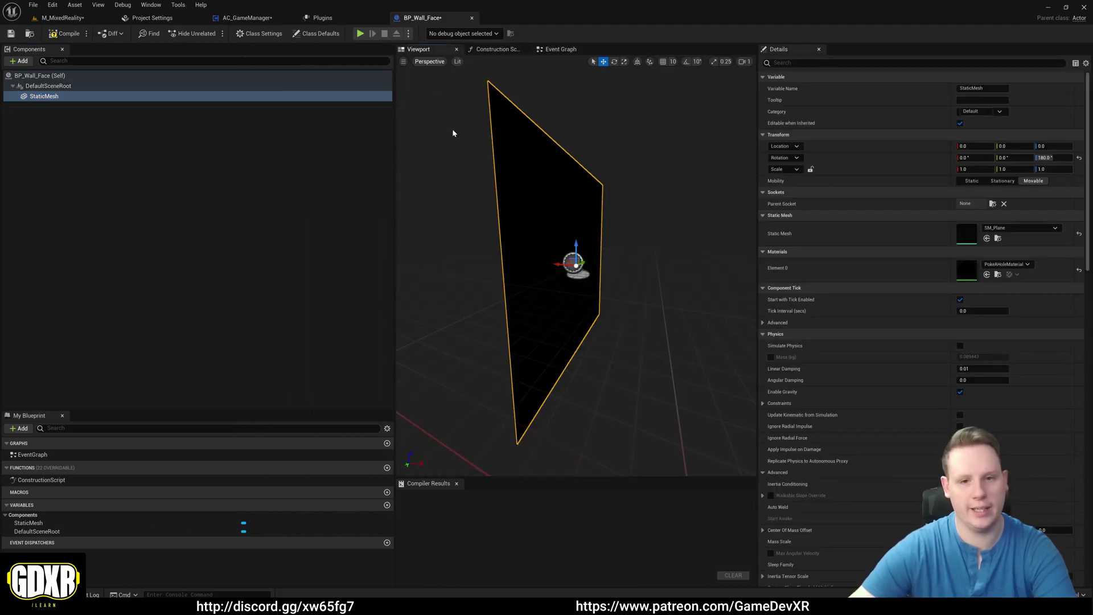
left_click(82, 140)
left_click(46, 96)
key("Delete")
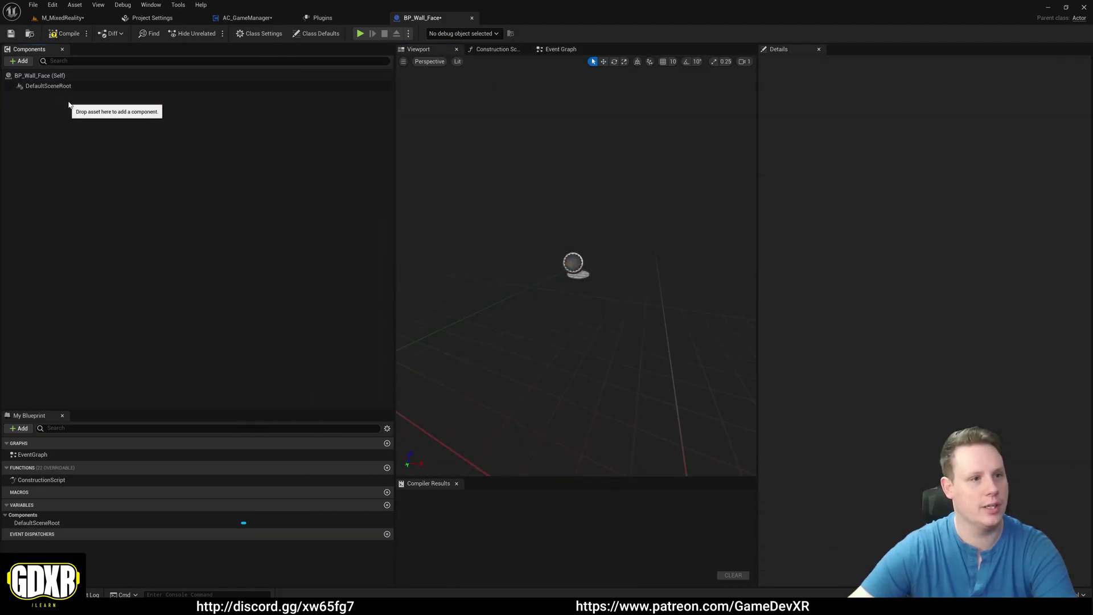
- Compile BP_Wall_Face and add all WallMesh_GeometryCache static mesh pieces from the Chaos folder as its components
left_click(62, 34)
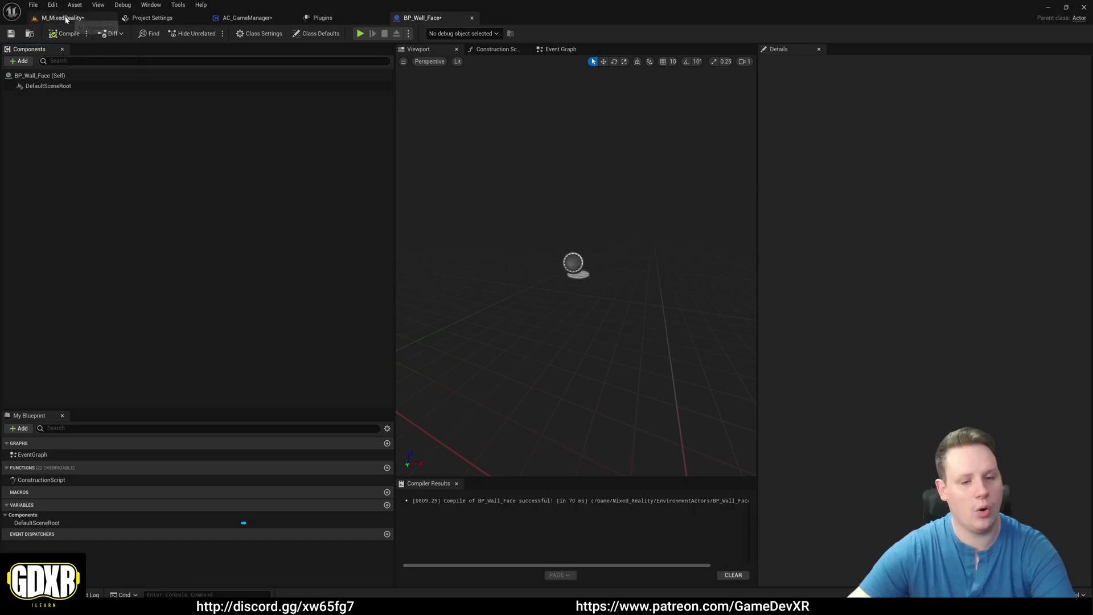
left_click(64, 18)
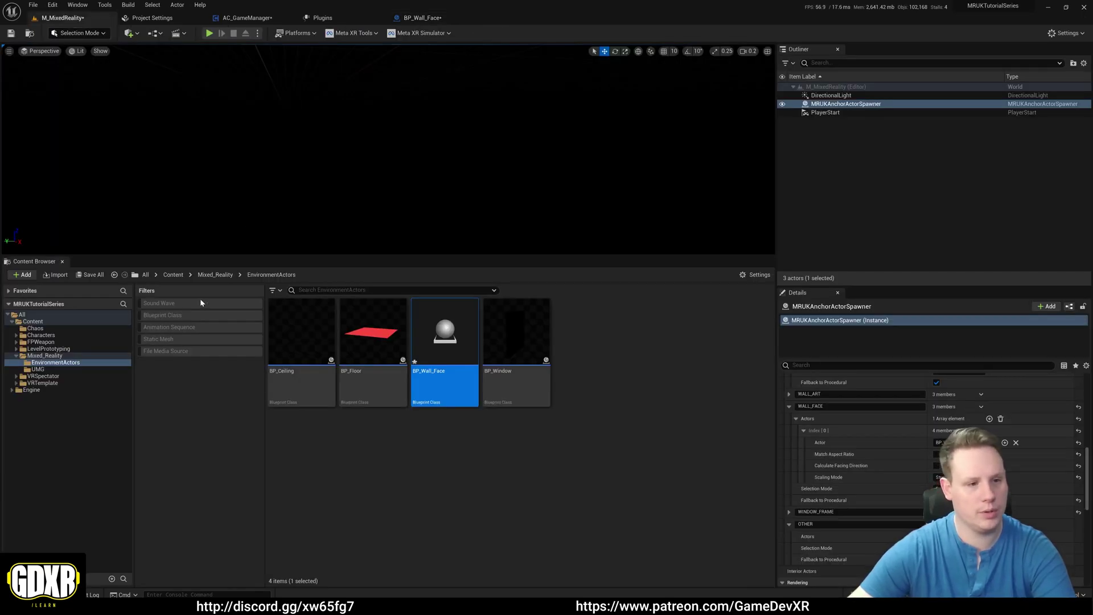
left_click(35, 328)
left_click(396, 370)
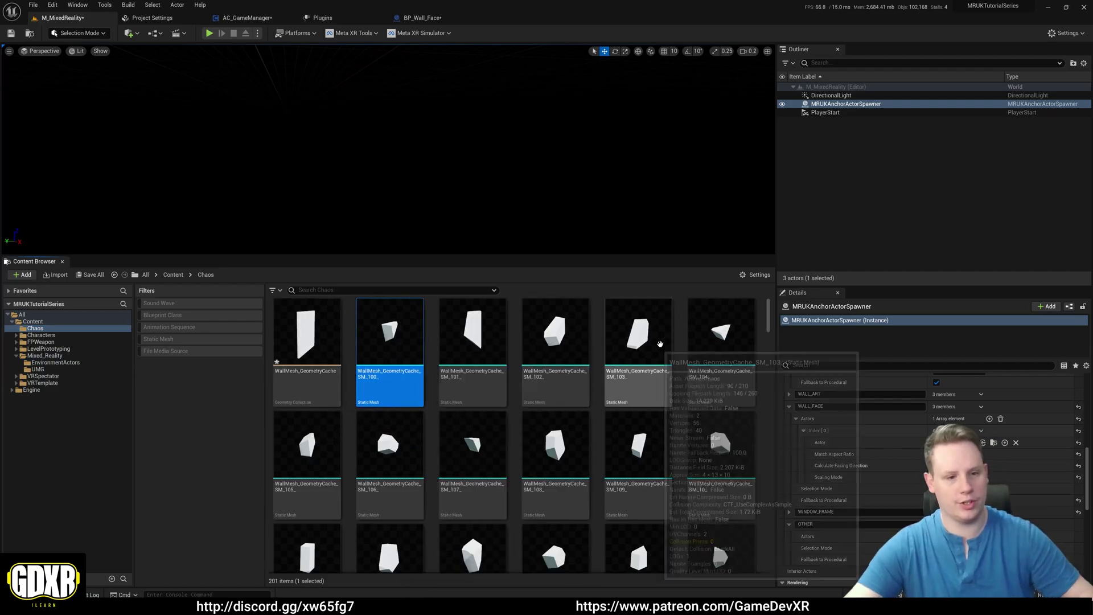
left_click_drag(768, 320, 763, 551)
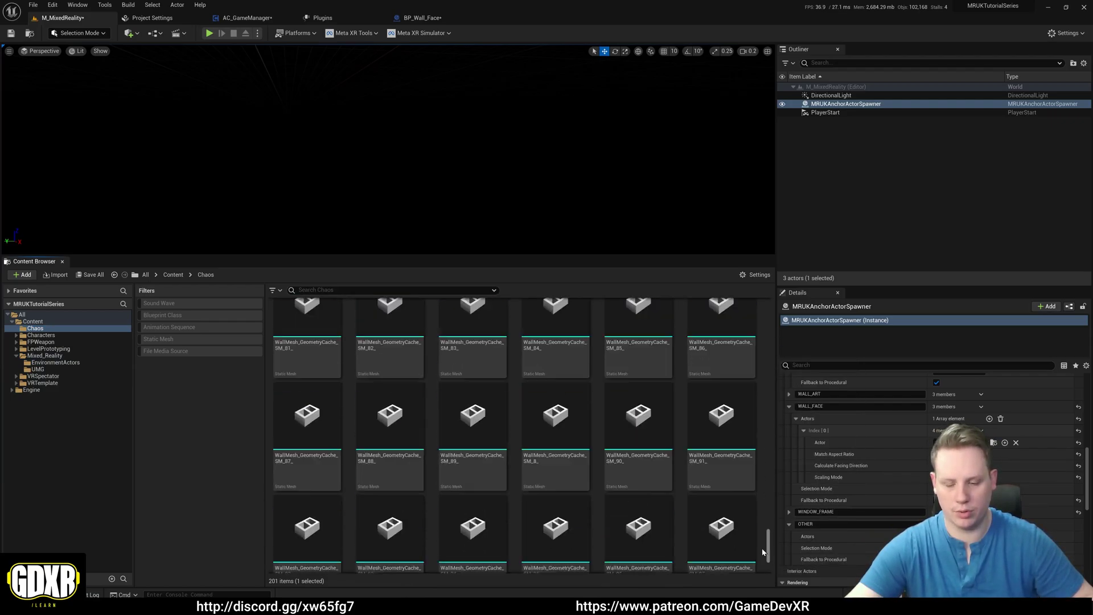
scroll(712, 555, "down", 3)
left_click(450, 494, "shift")
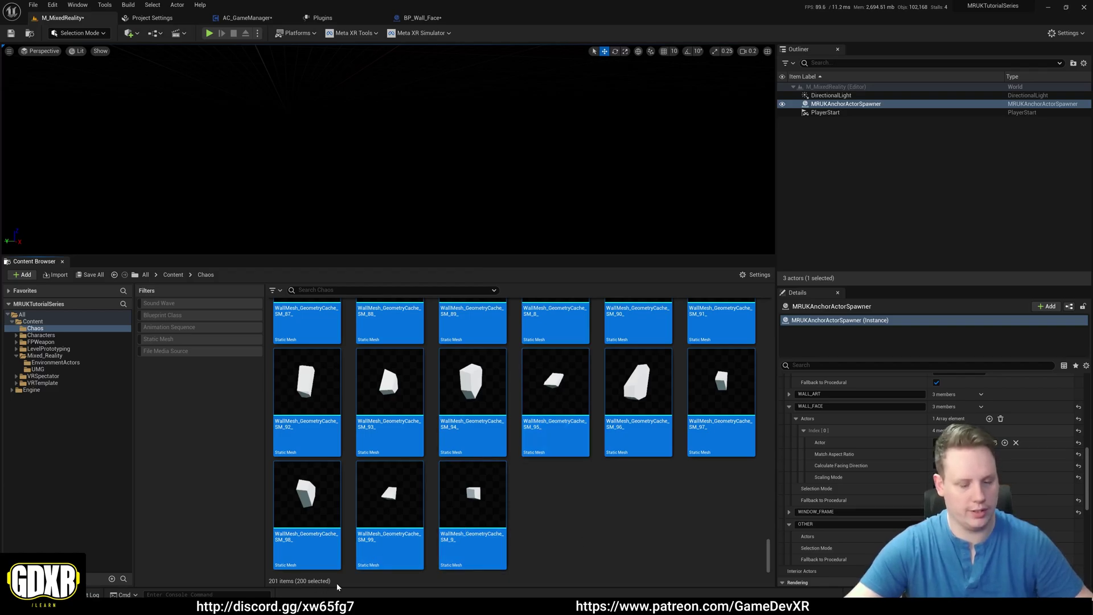
left_click_drag(473, 503, 156, 149)
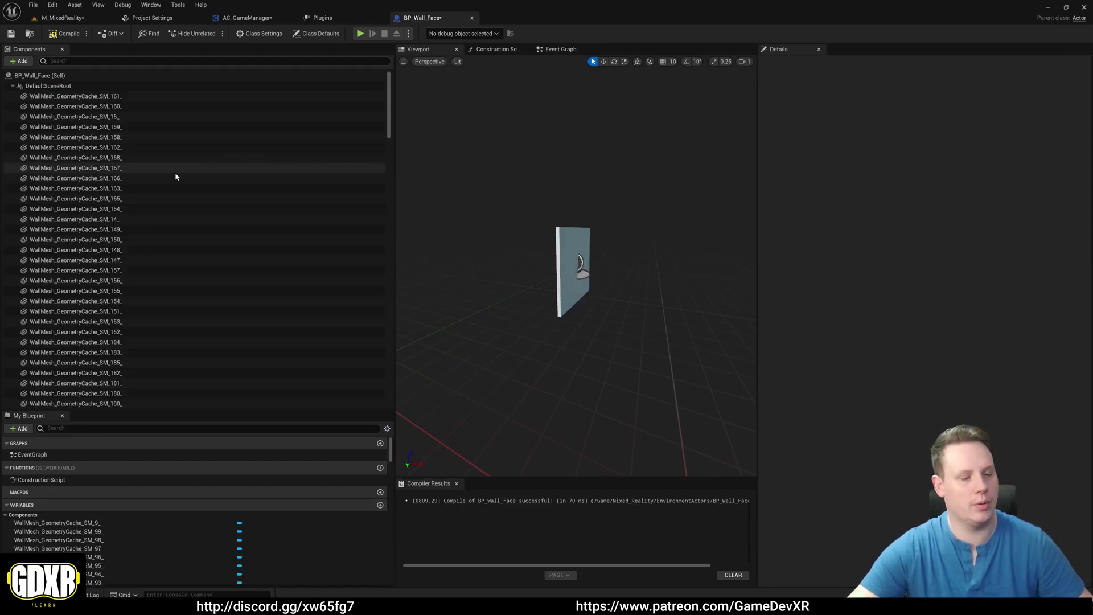
- Set material Element 0 of all WallMesh_GeometryCache components in BP_Wall_Face to PokeAHoleMaterial
right_click_drag(576, 267, 575, 268)
left_click(84, 96)
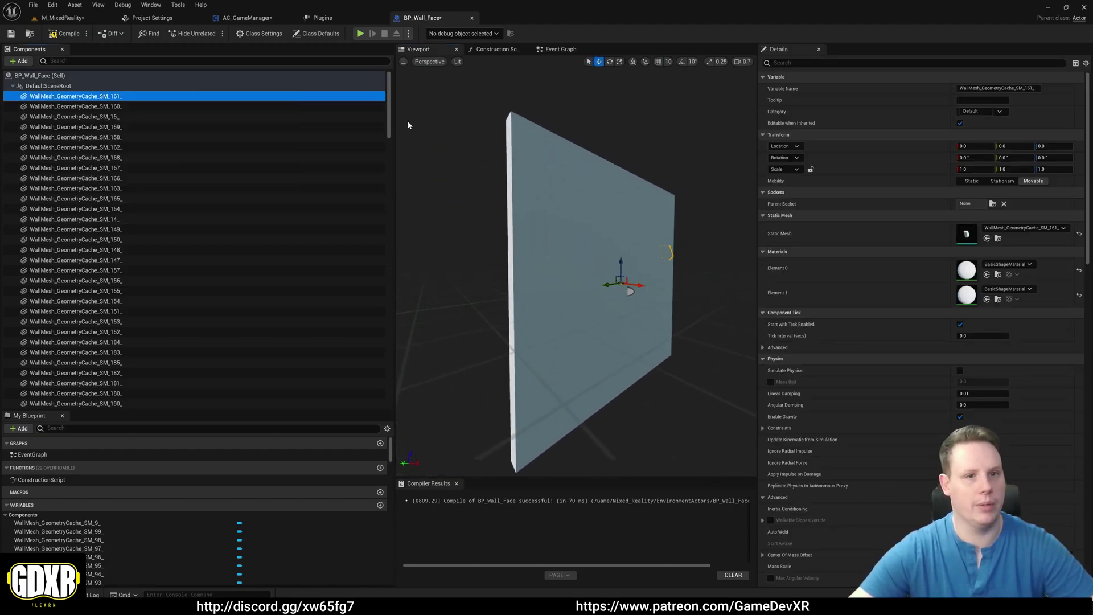
left_click_drag(389, 94, 387, 393)
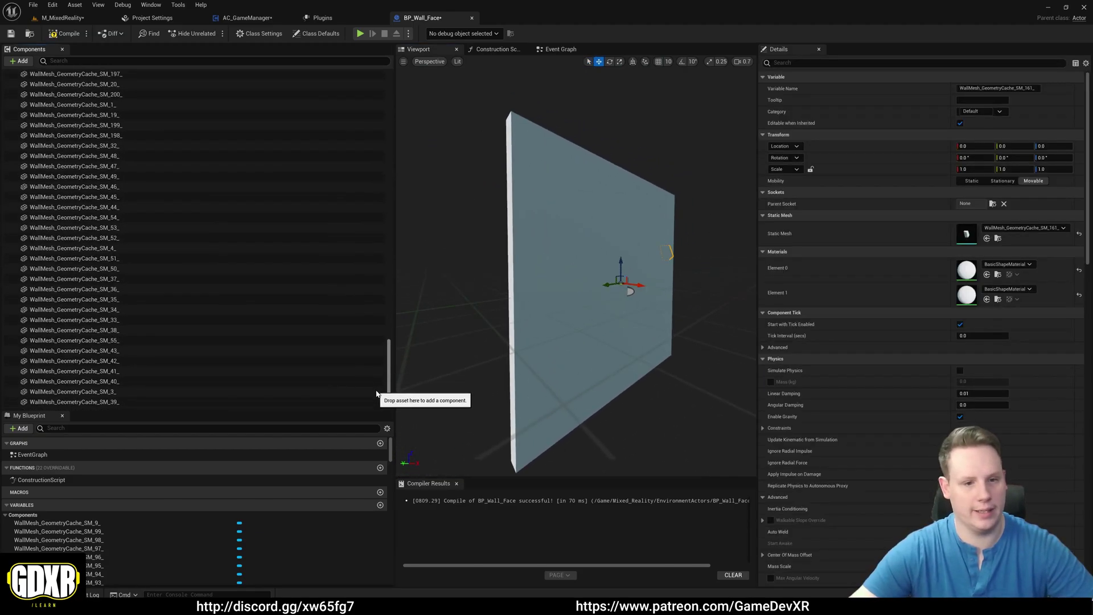
left_click(150, 402, "shift")
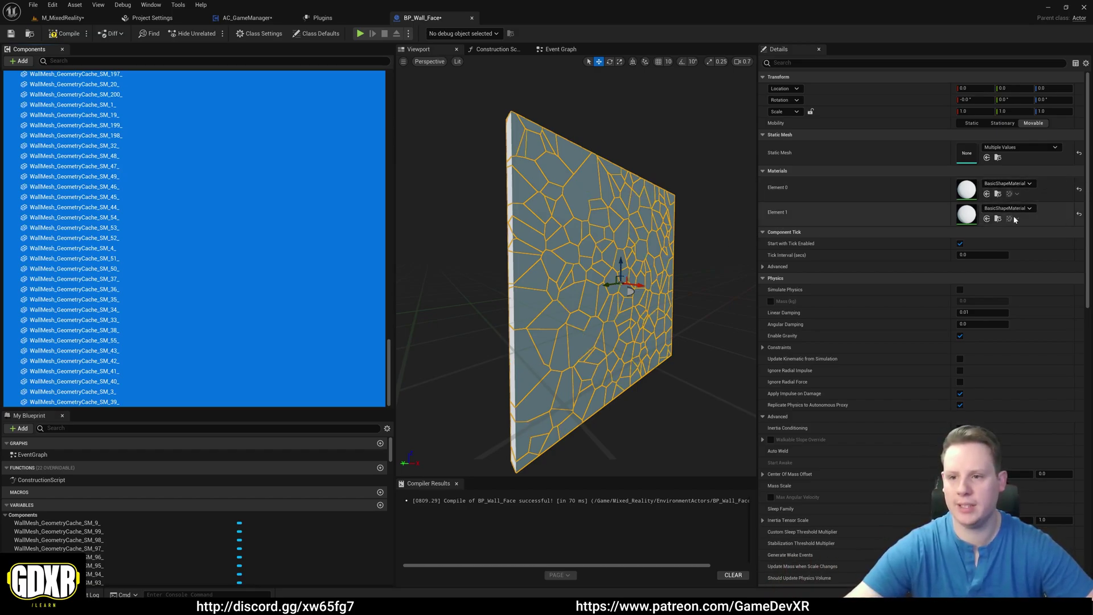
right_click_drag(655, 257, 615, 266)
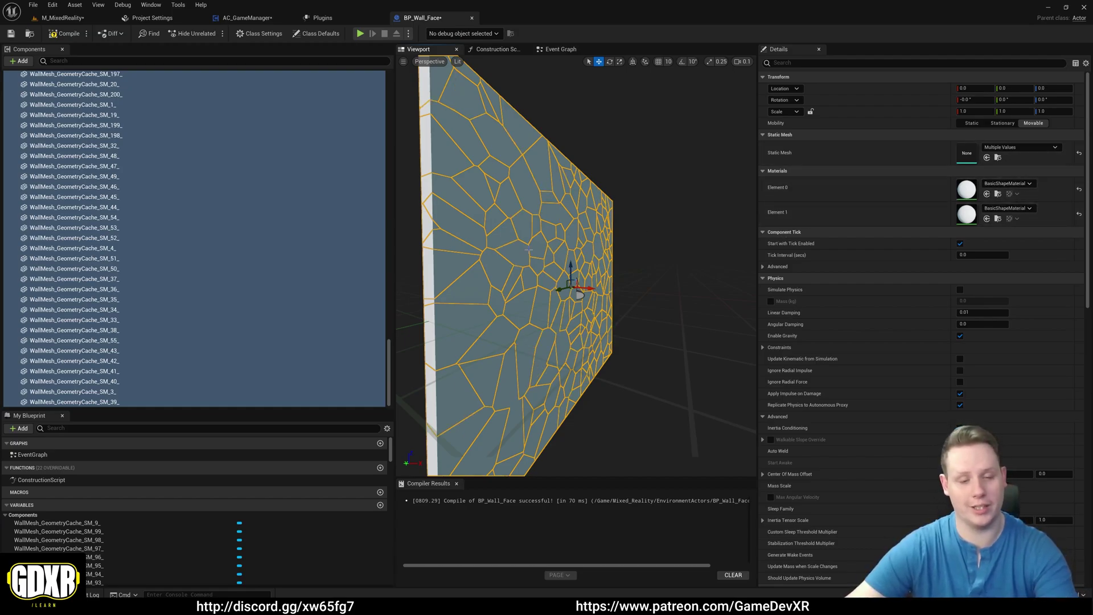
right_click_drag(517, 273, 580, 249)
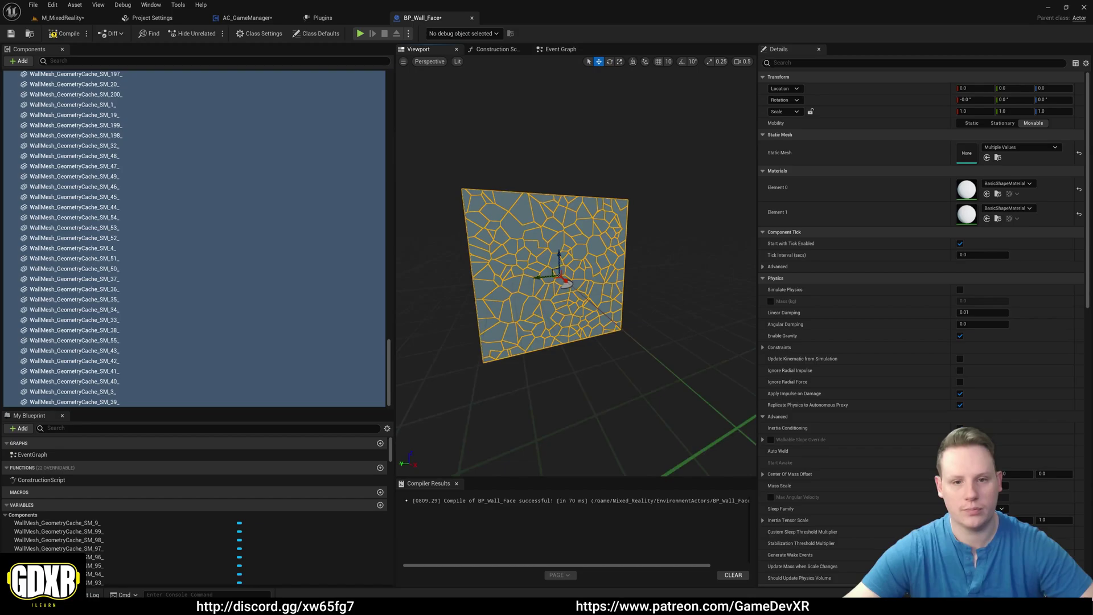
left_click(1023, 184)
type("po")
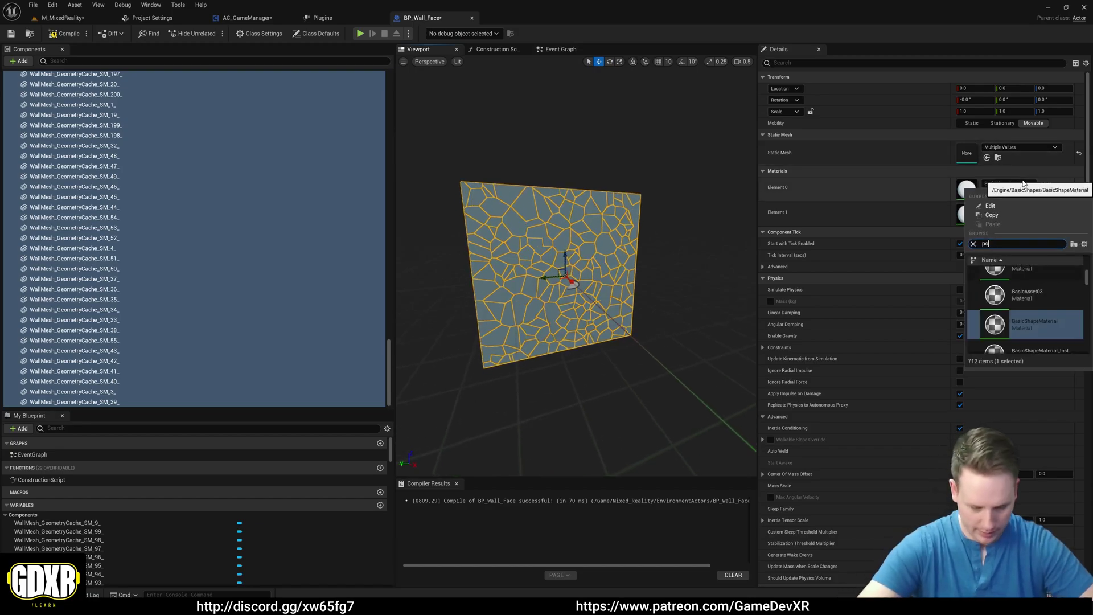
type("ke")
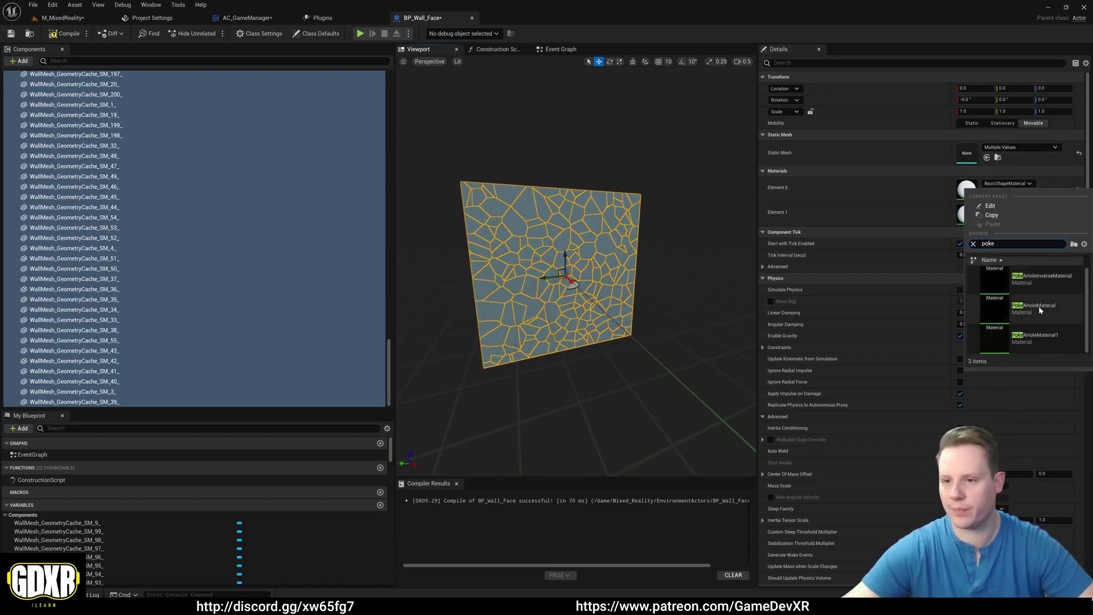
left_click(1040, 311)
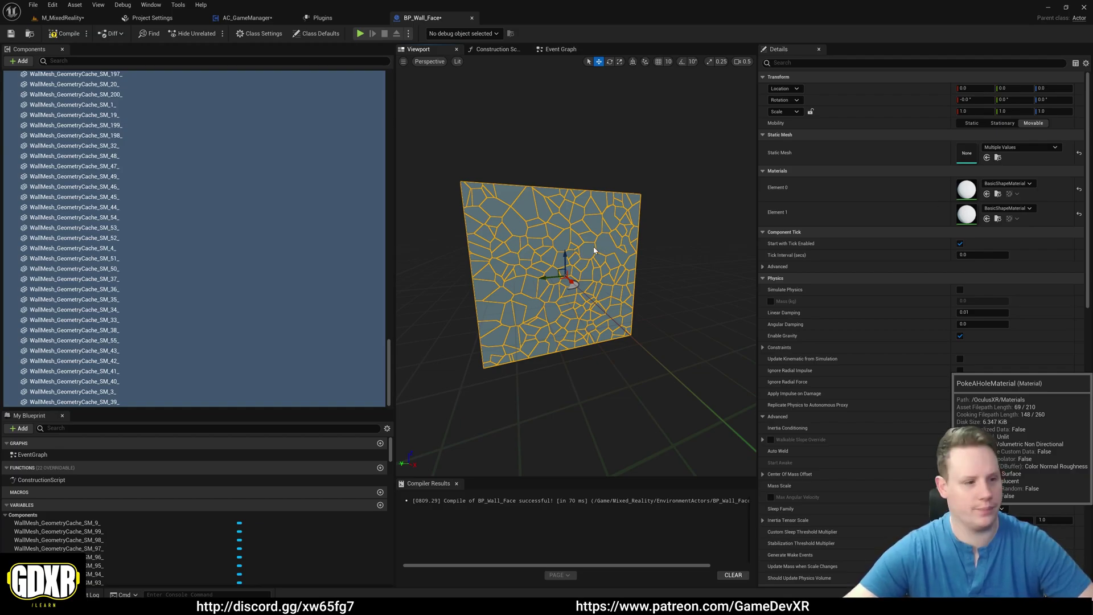
left_click_drag(594, 251, 677, 270)
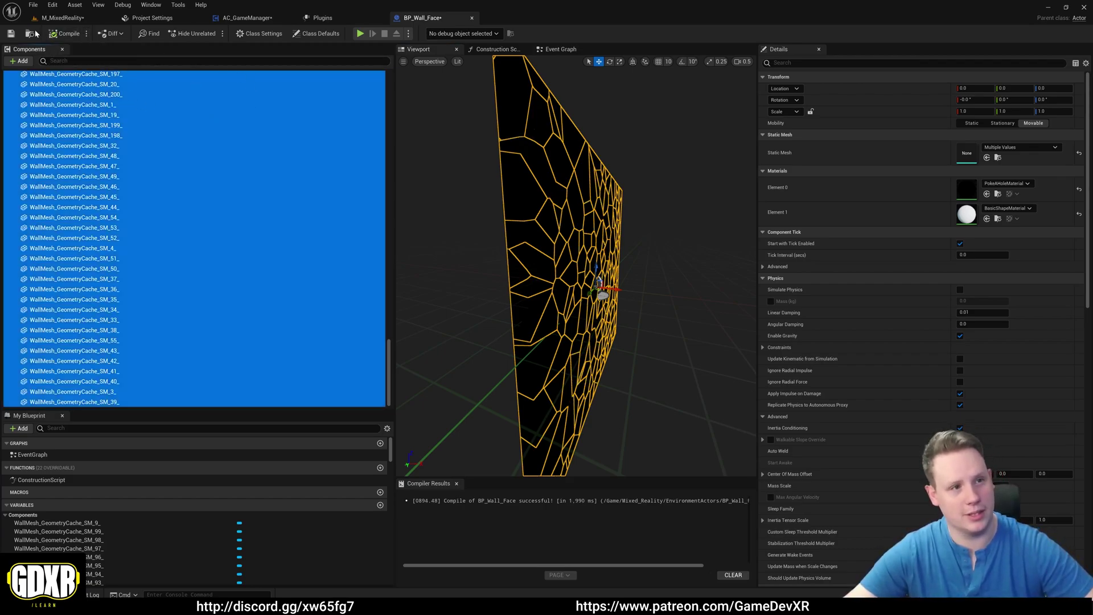
- Save all unsaved levels and assets, return to the M_MixedReality level and close the BP_Wall_Face blueprint
left_click(33, 4)
mouse_move(68, 37)
left_click(61, 143)
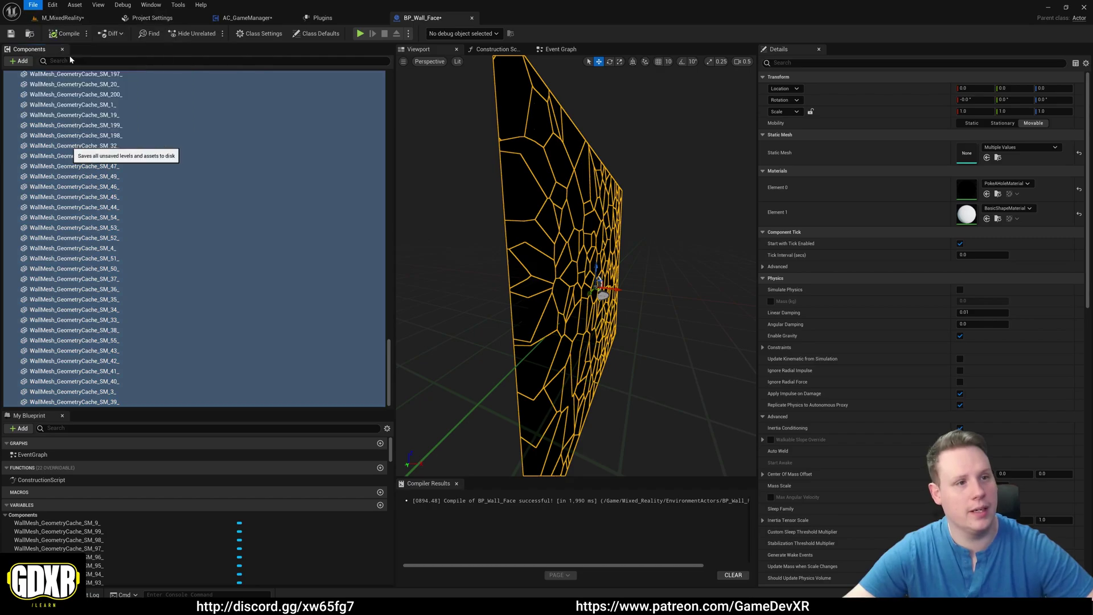
left_click(67, 19)
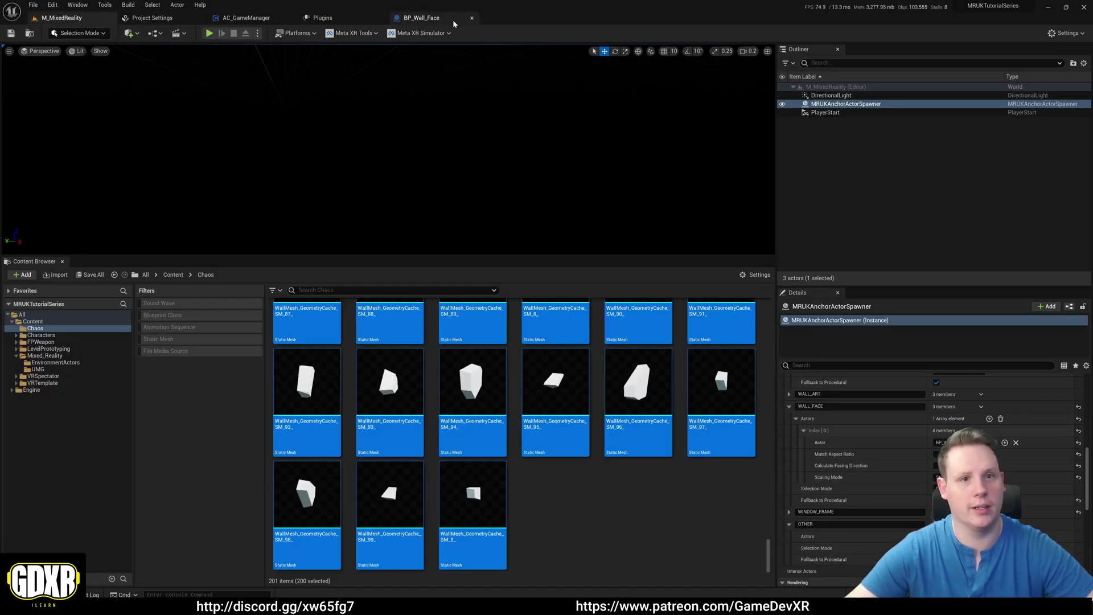
left_click(472, 18)
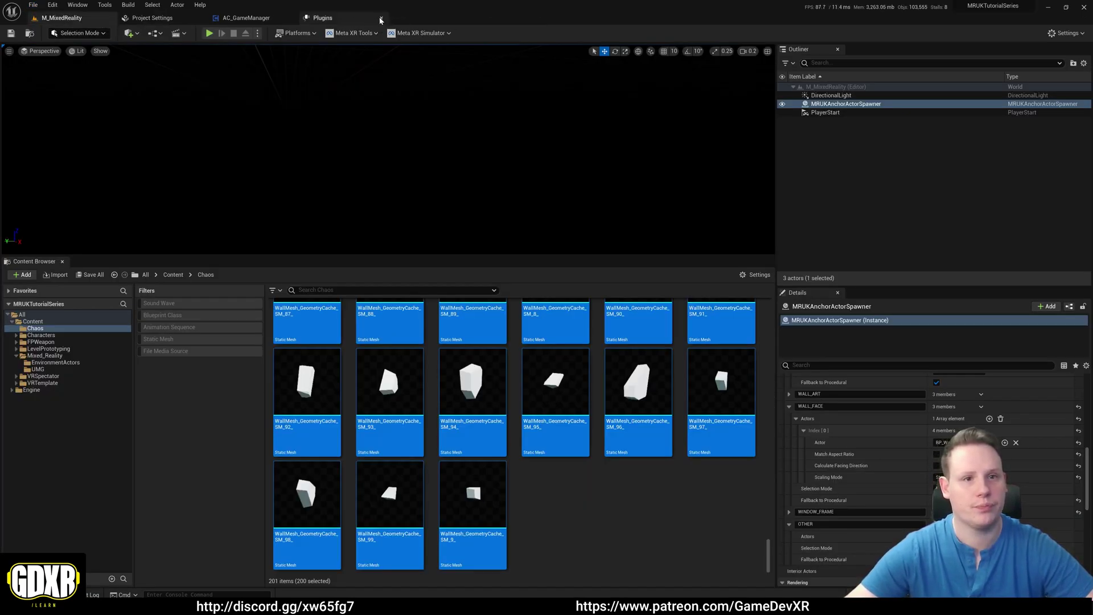
- Clear the mesh selection and widen the asset view of the Chaos folder, returning to its first assets
left_click(657, 499)
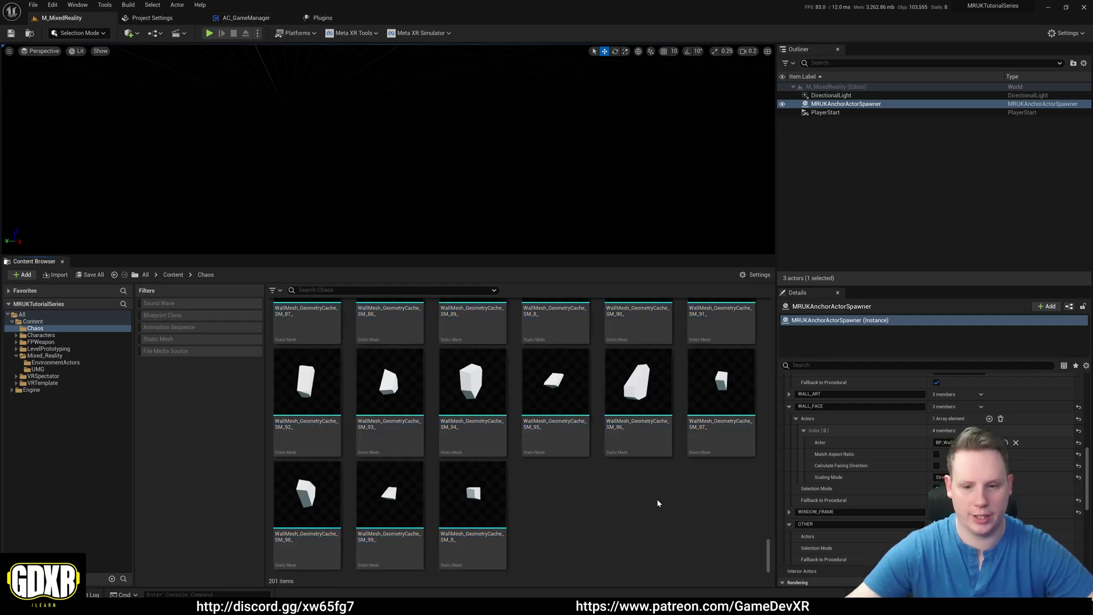
left_click_drag(777, 419, 890, 417)
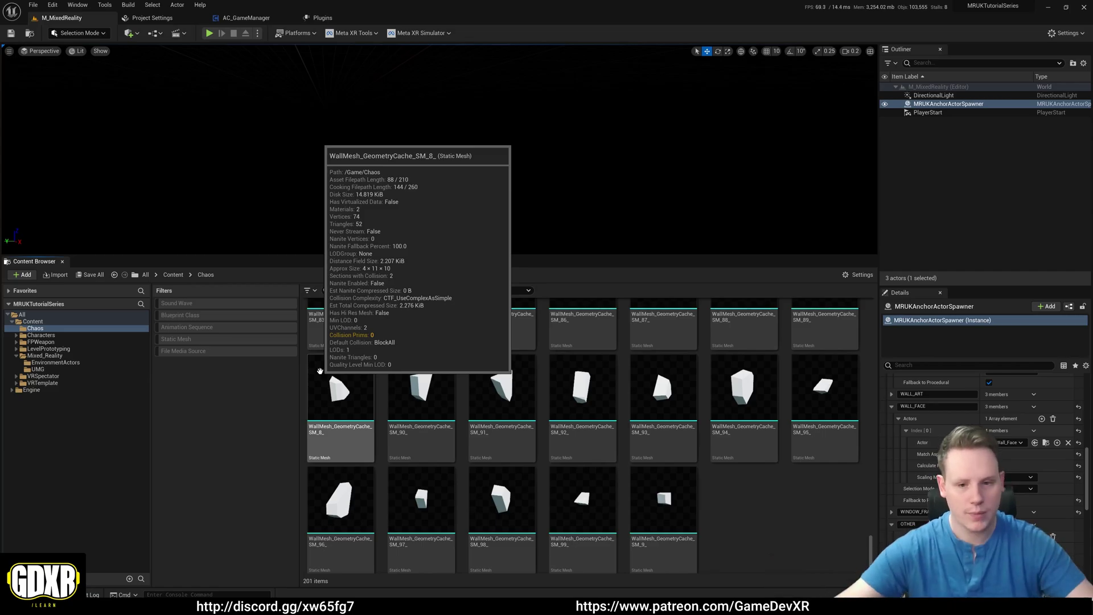
left_click_drag(299, 388, 238, 388)
scroll(627, 473, "up", 5)
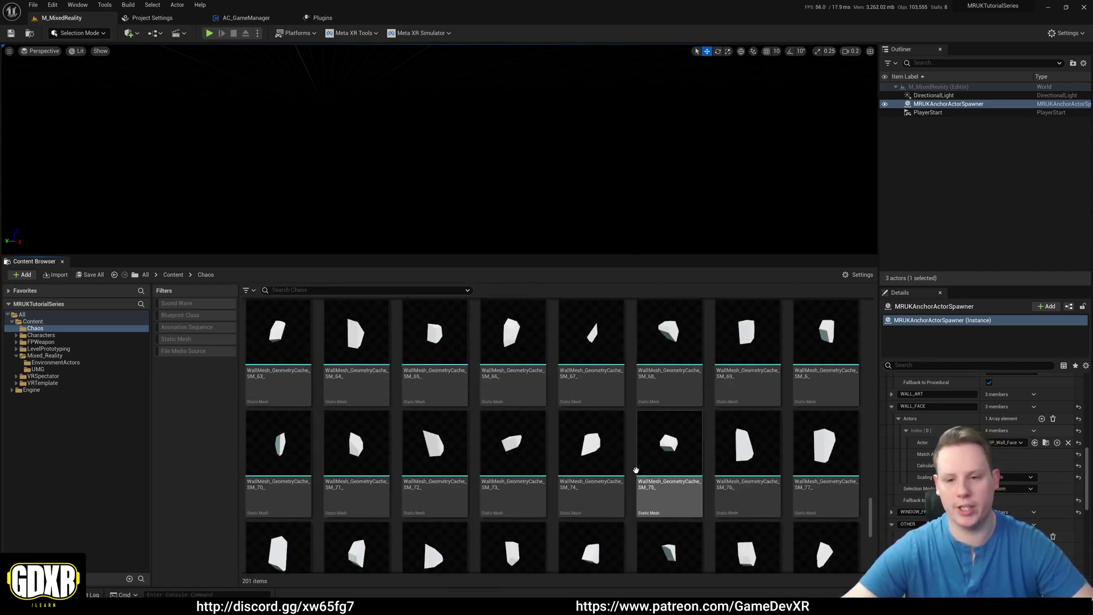
left_click_drag(870, 508, 902, 299)
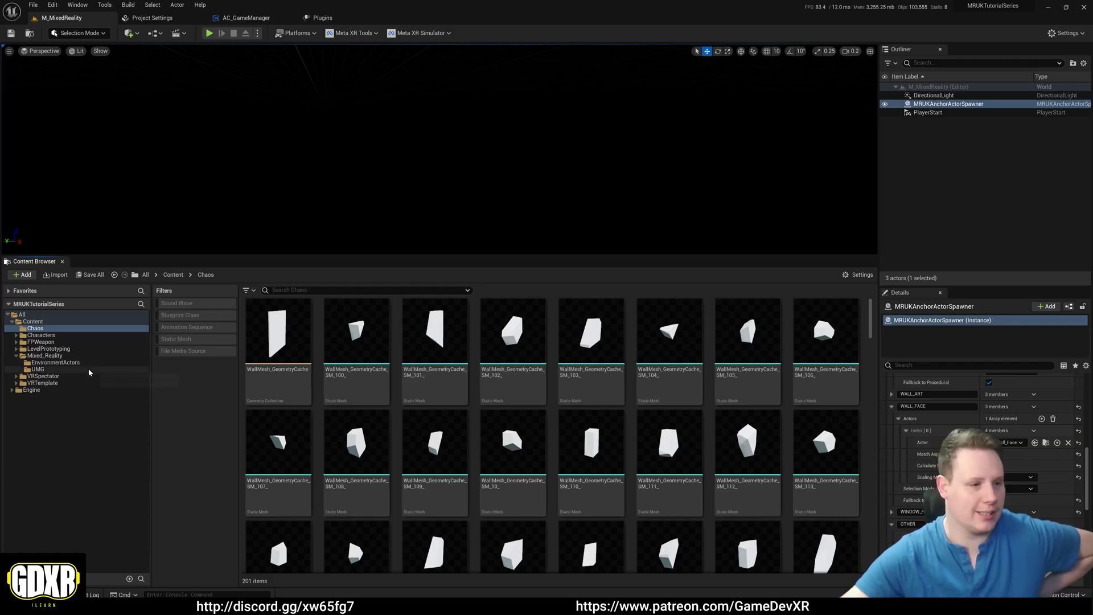
- Reopen BP_Wall_Face from the EnvironmentActors folder and set the collision preset of all its mesh components to Destructible
left_click(74, 362)
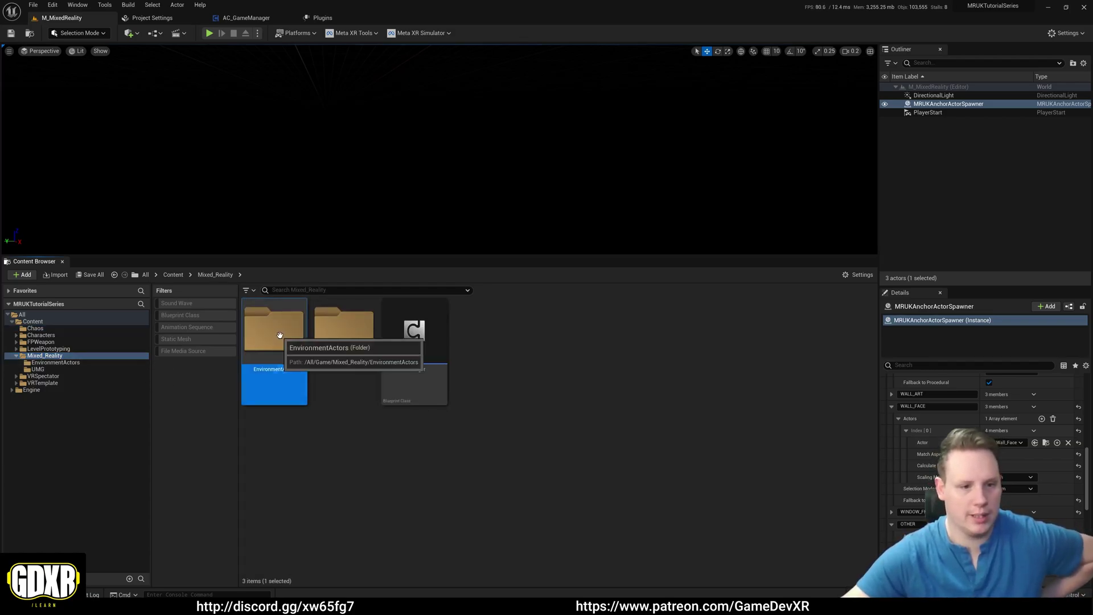
double_click(431, 386)
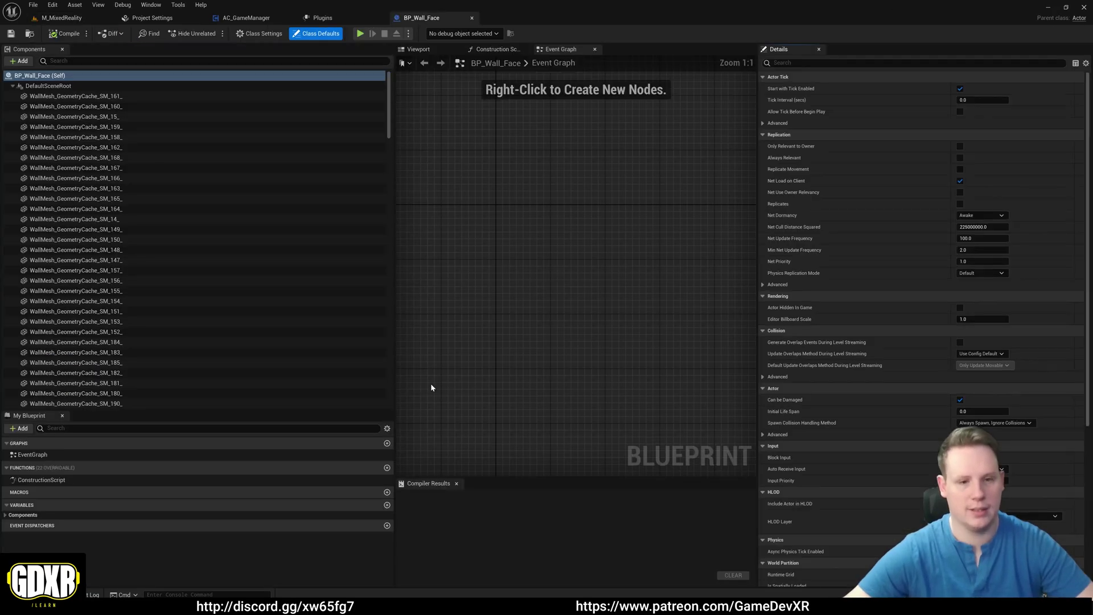
left_click(164, 97)
left_click_drag(389, 114, 397, 412)
left_click(129, 403, "shift")
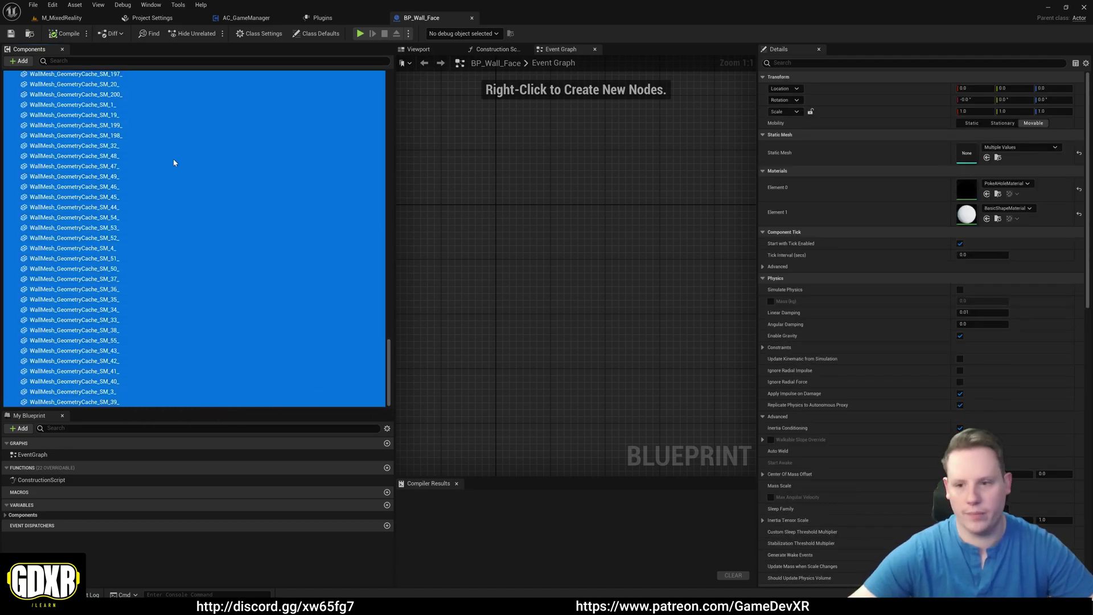
scroll(868, 239, "down", 10)
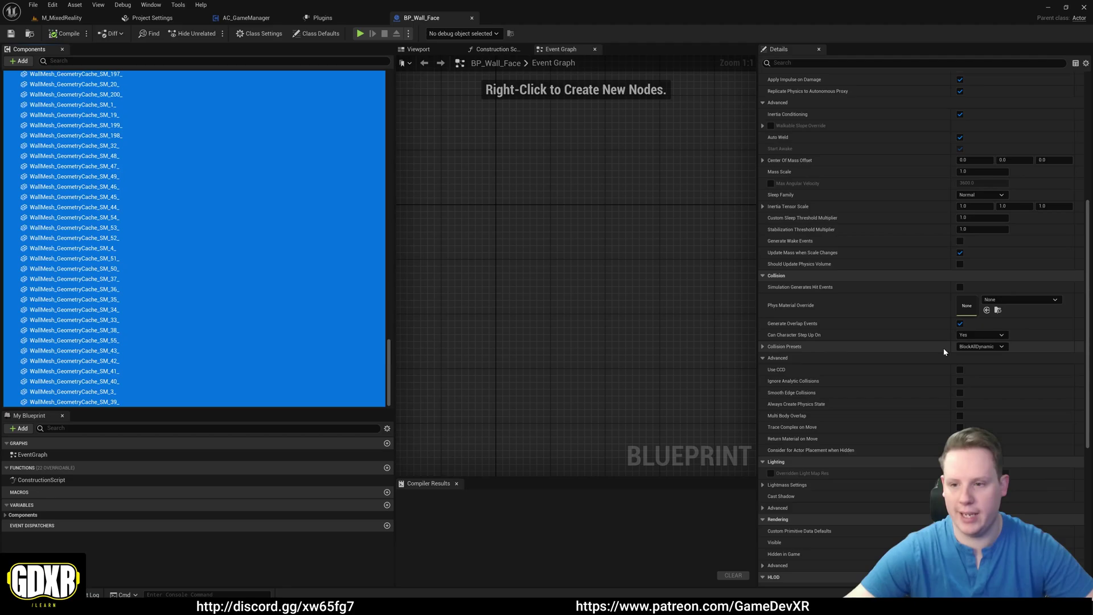
left_click(981, 347)
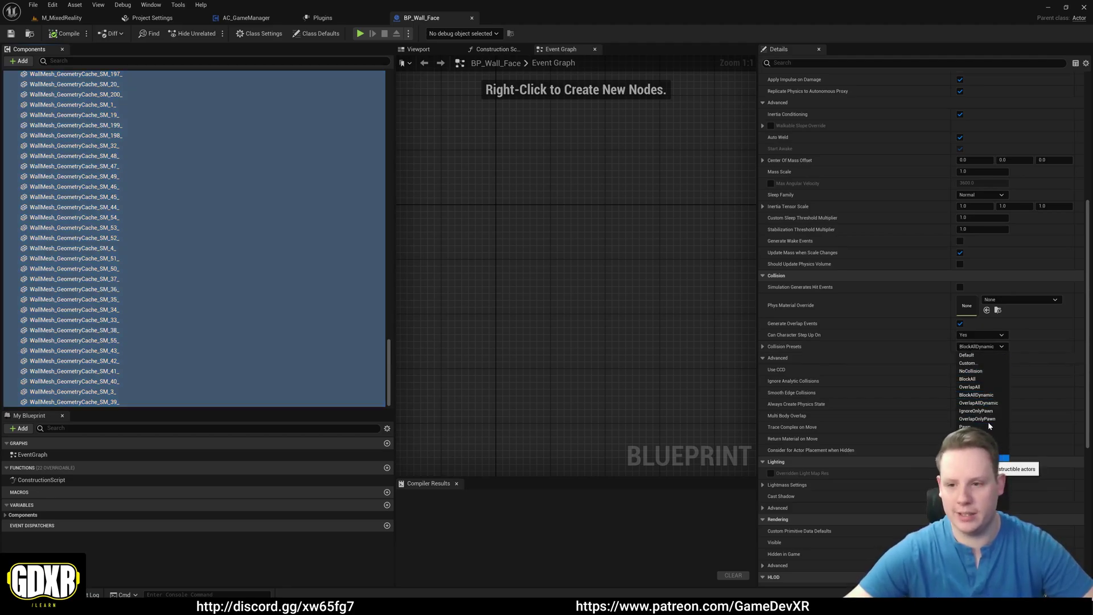
left_click(998, 459)
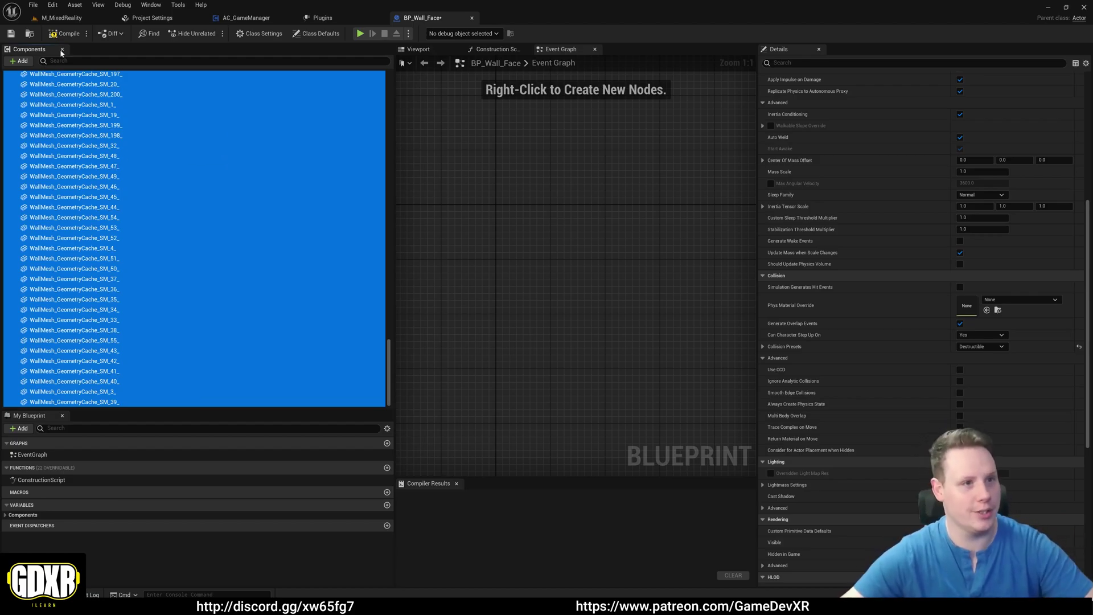
- Compile the BP_Wall_Face blueprint and save all changes
left_click(68, 36)
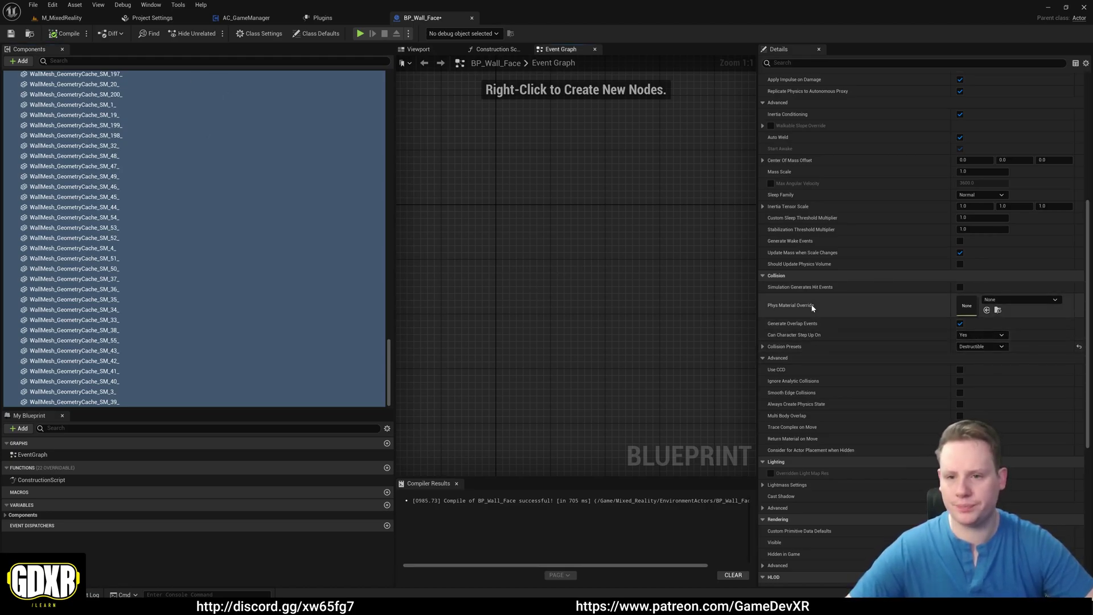
scroll(852, 320, "up", 11)
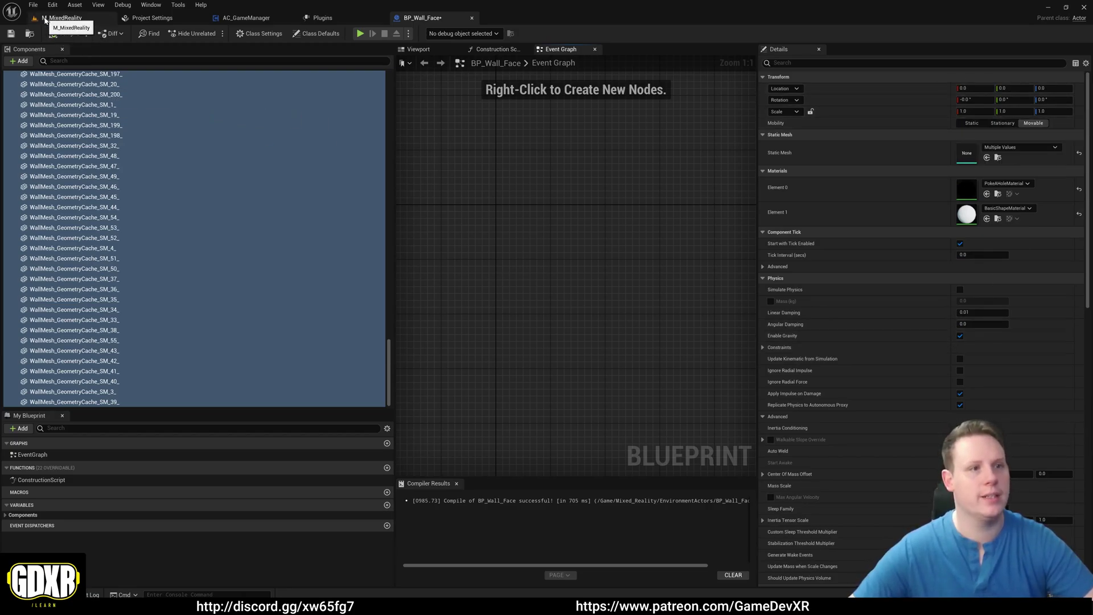
left_click(33, 5)
left_click(55, 56)
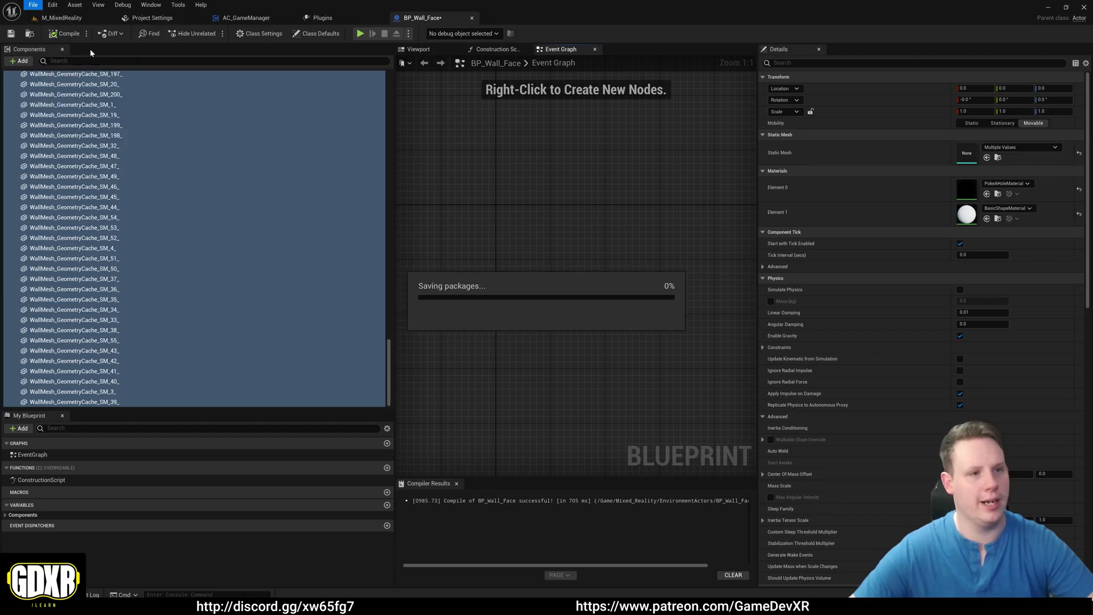
- Return to the M_MixedReality level and open the Projectile blueprint from the VRTemplate Blueprints folder
left_click(55, 18)
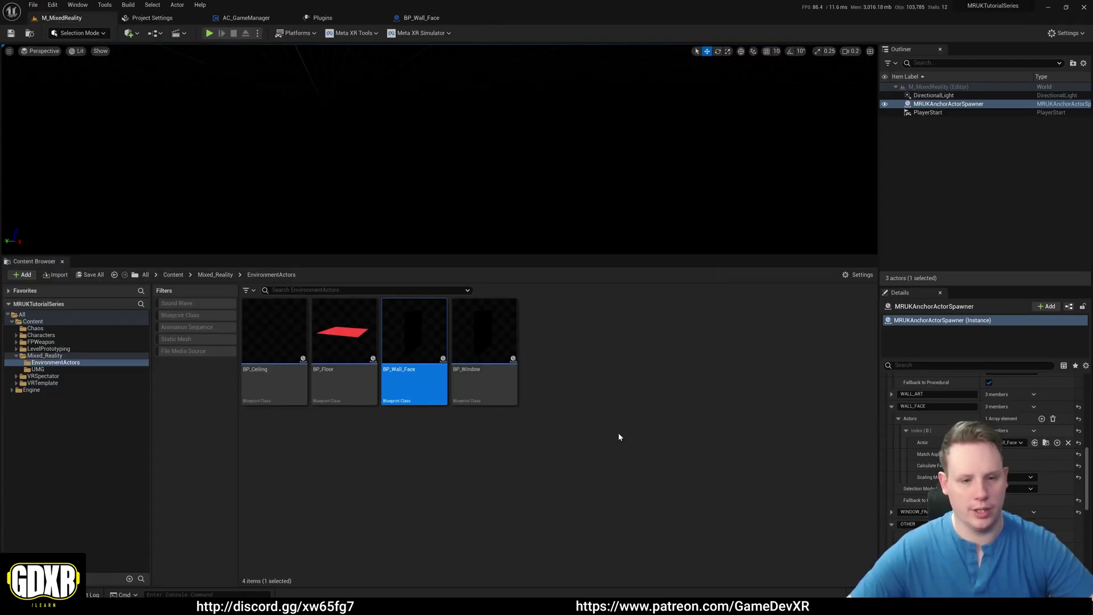
left_click(742, 397)
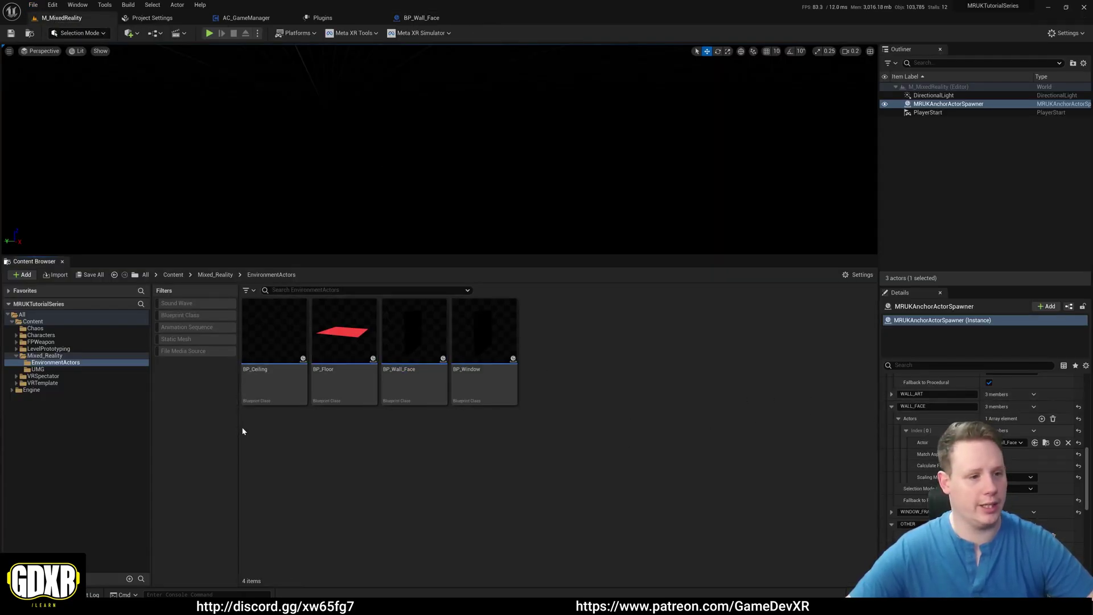
left_click(64, 353)
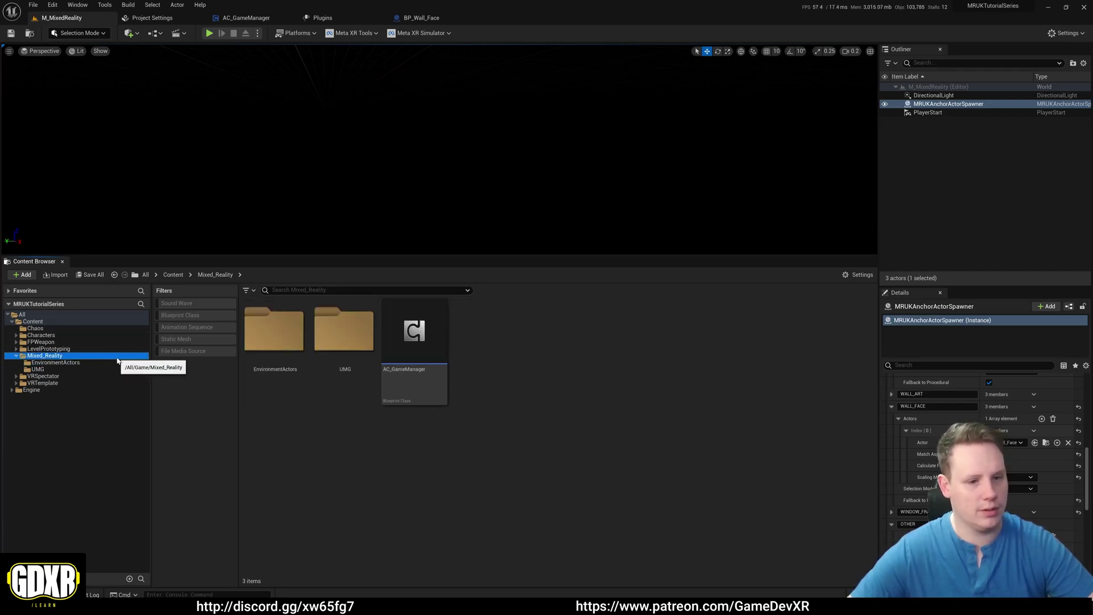
double_click(289, 333)
left_click(81, 357)
left_click(91, 387)
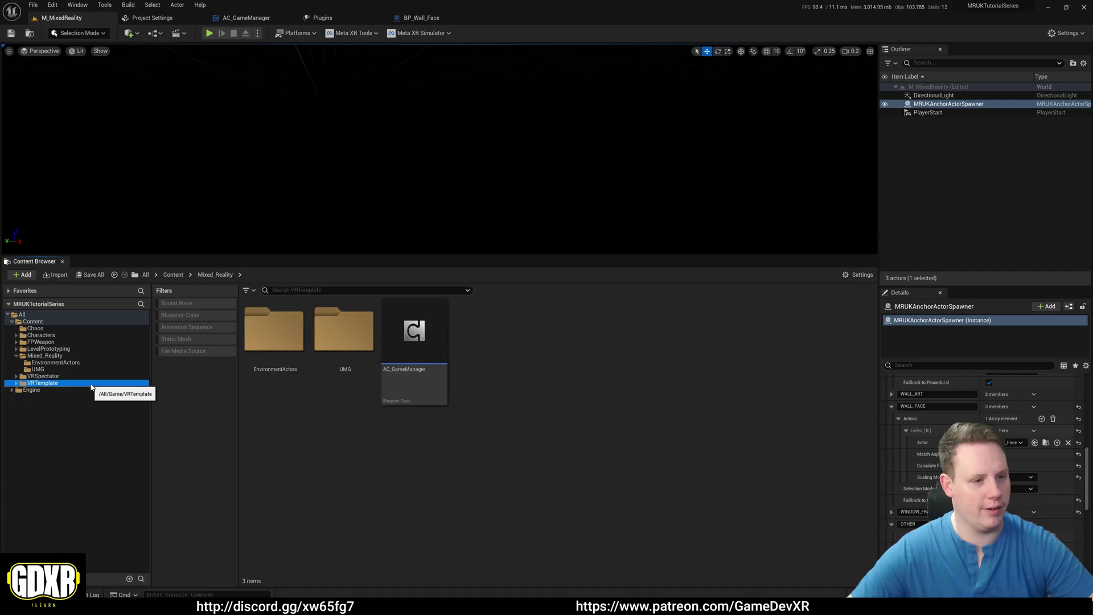
double_click(342, 328)
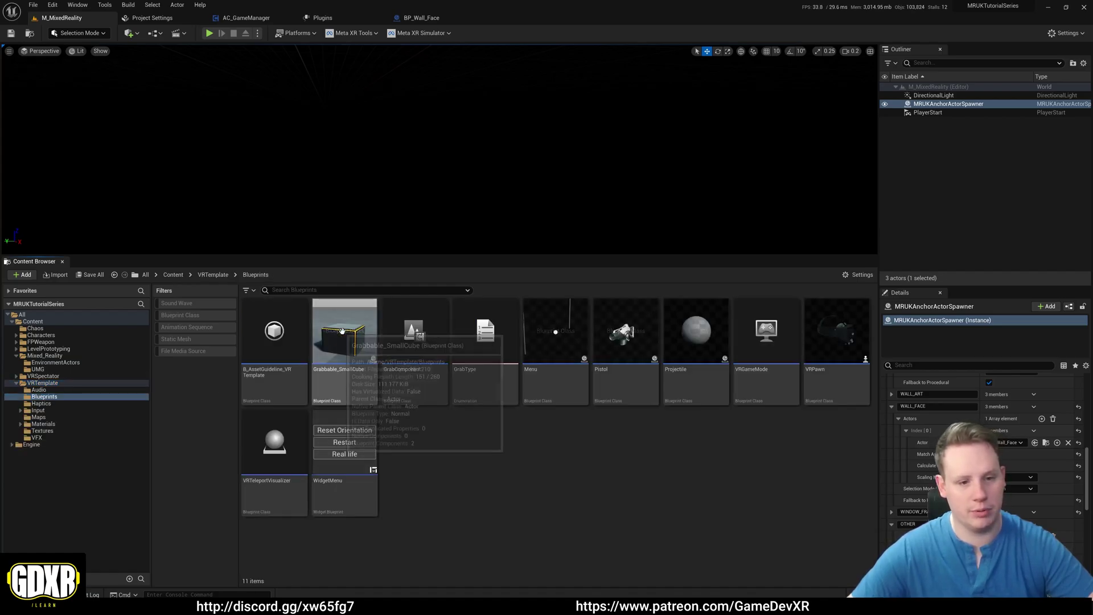
double_click(697, 381)
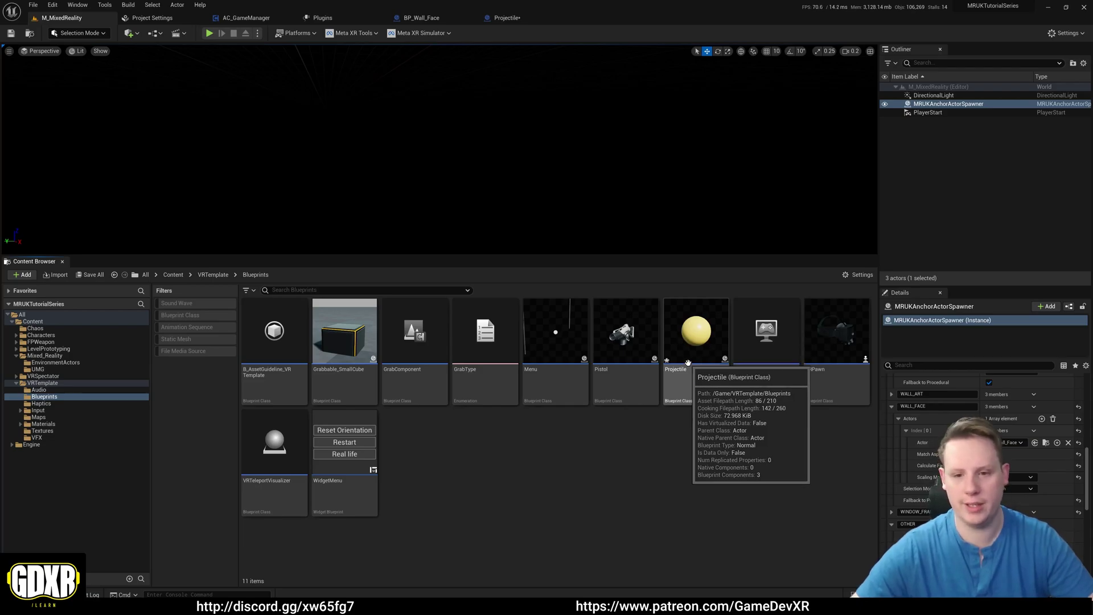
double_click(691, 380)
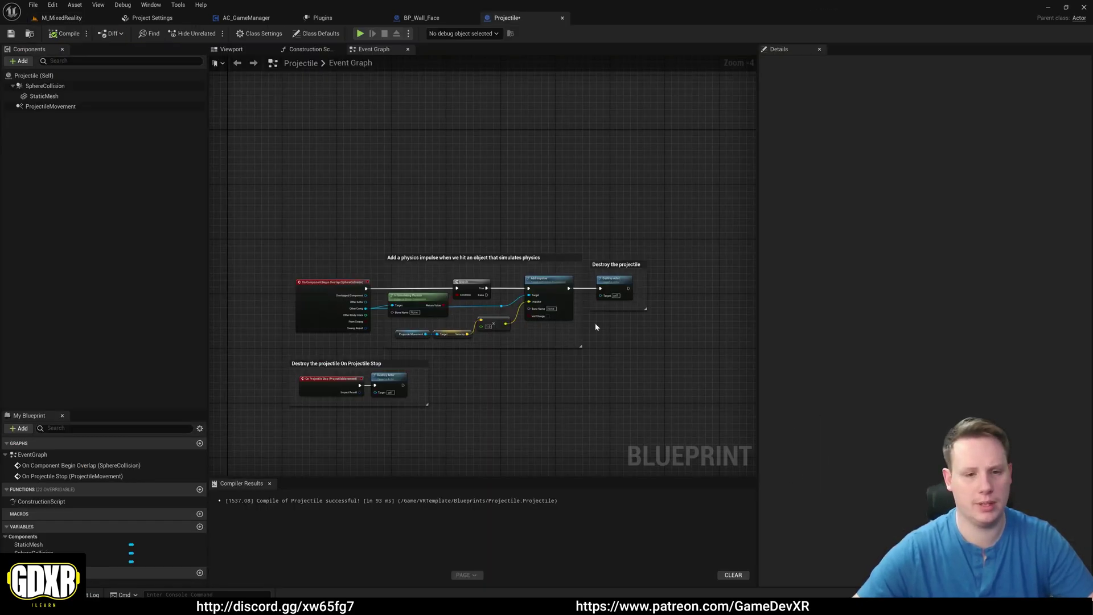
- Add a Get Collision Object Type node fed by the overlap event's Other Comp and place it below the Add Impulse node
scroll(571, 340, "up", 1)
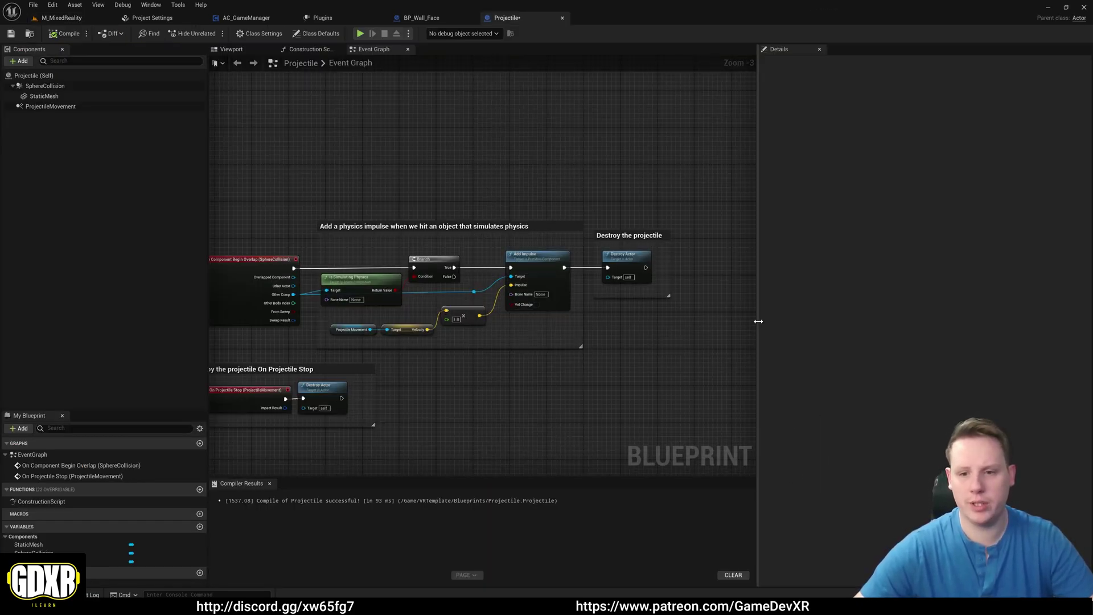
left_click_drag(757, 317, 894, 319)
right_click_drag(764, 330, 675, 322)
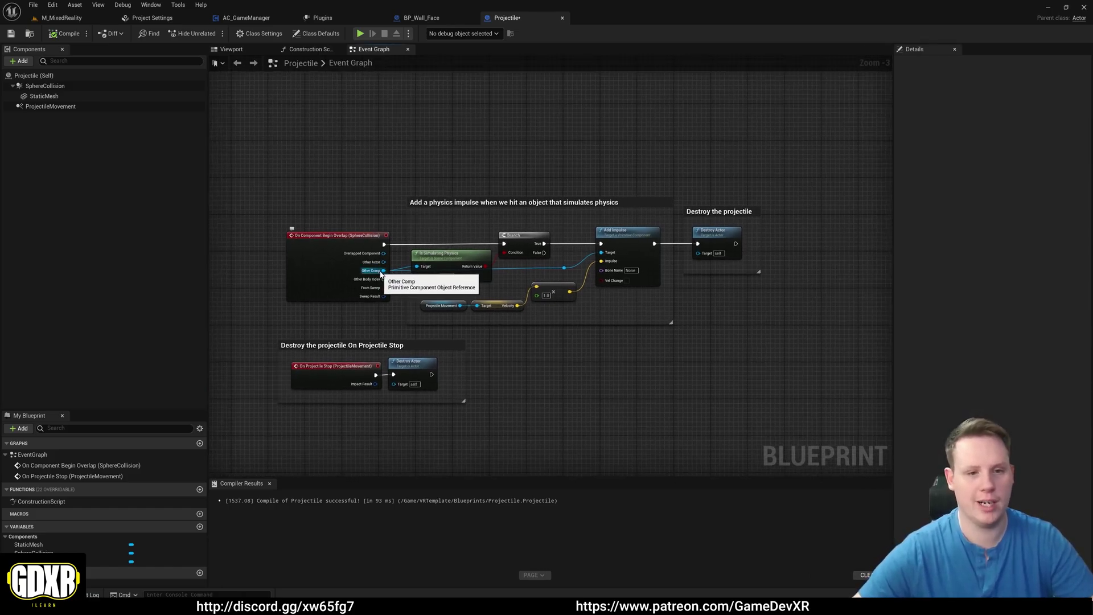
left_click_drag(380, 272, 521, 368)
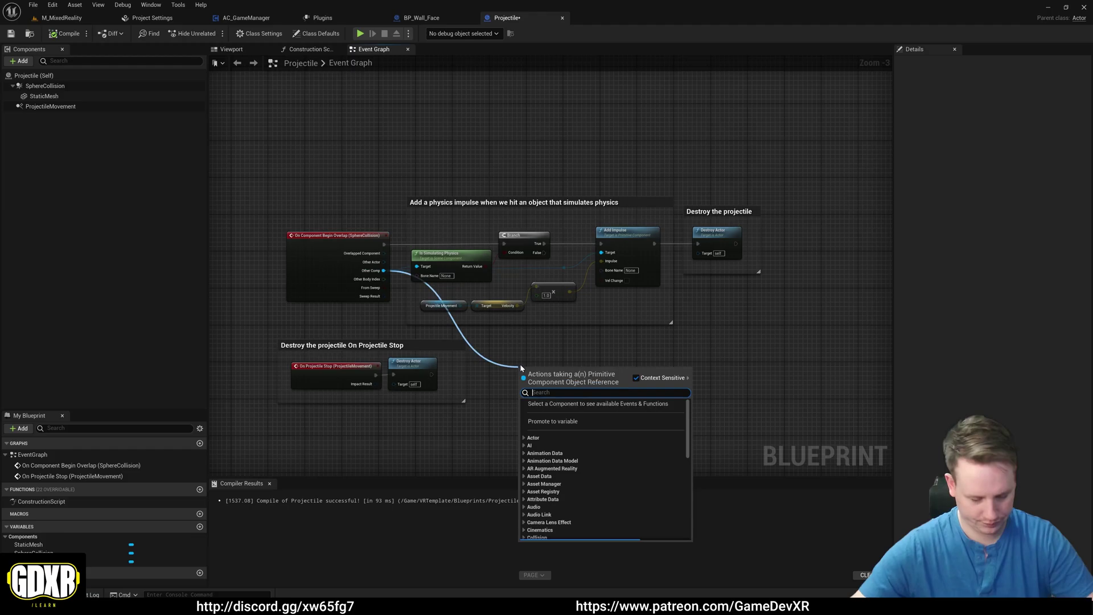
type("coll")
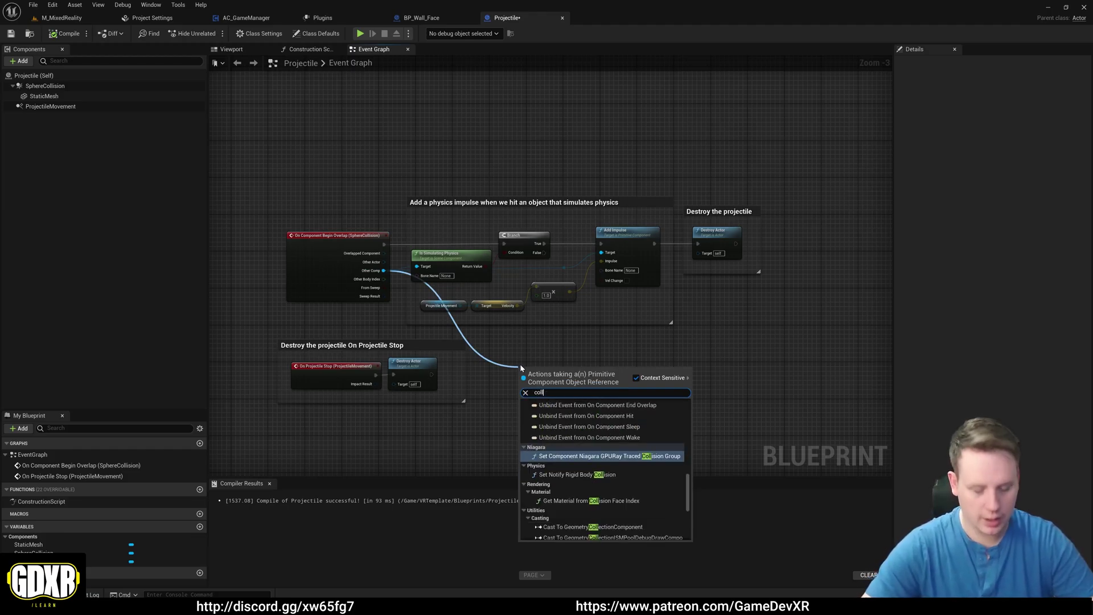
type("ision type")
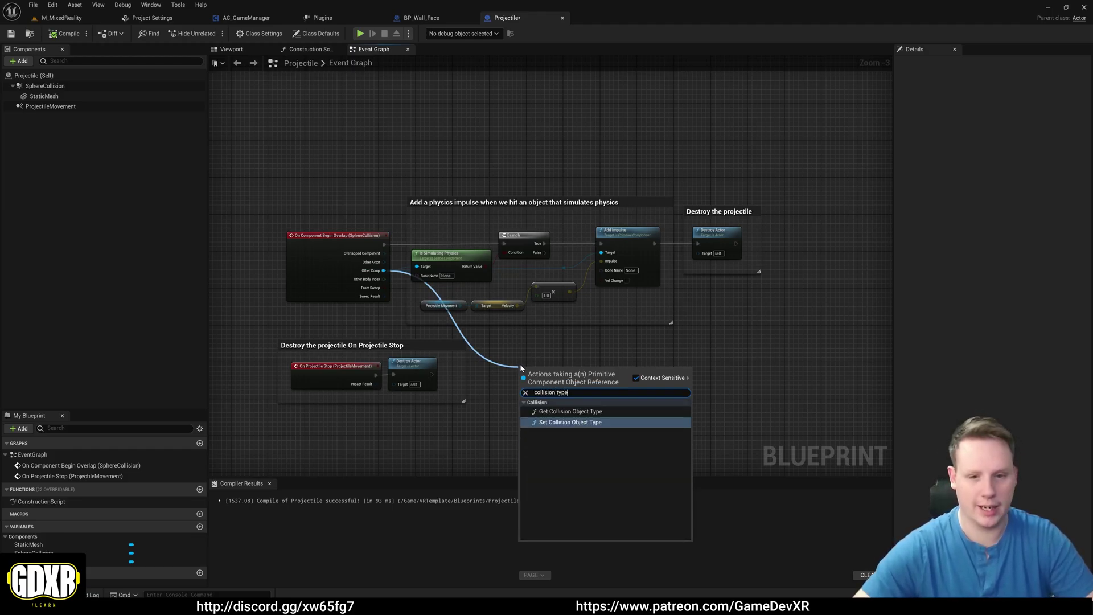
left_click(581, 411)
left_click_drag(574, 378, 654, 345)
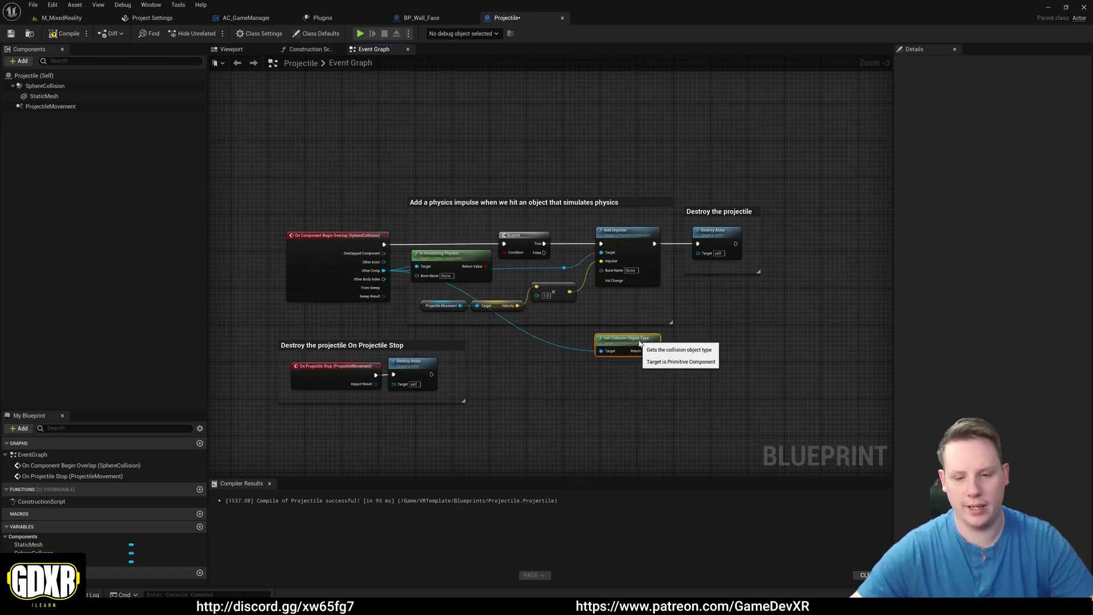
- Compare the returned collision object type with Destructible using an Equal (Enum) node placed beside it
scroll(654, 347, "up", 3)
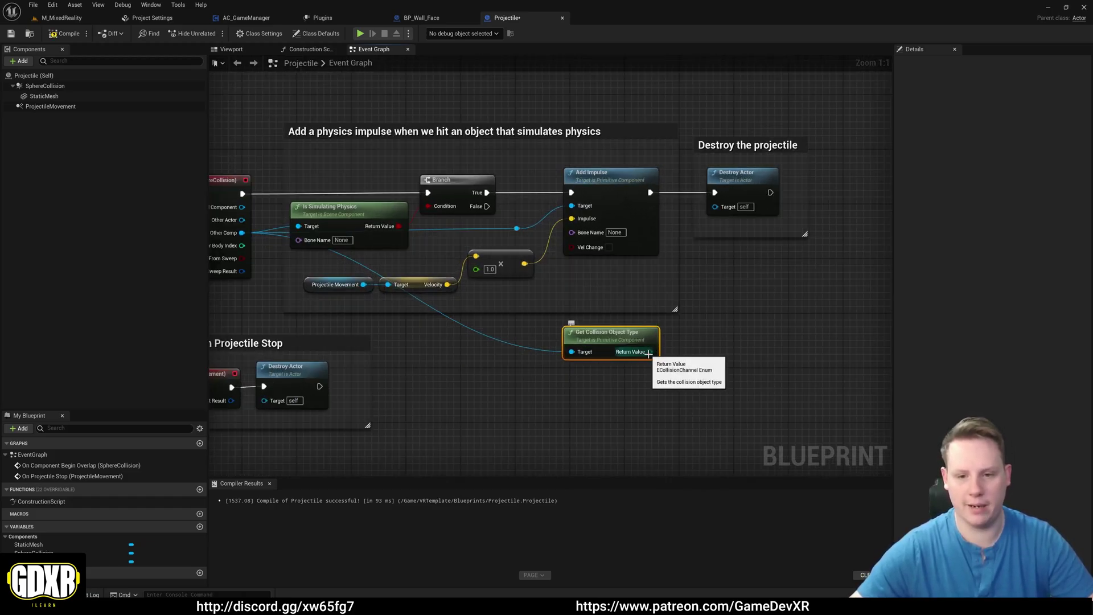
left_click_drag(657, 352, 720, 353)
type("=")
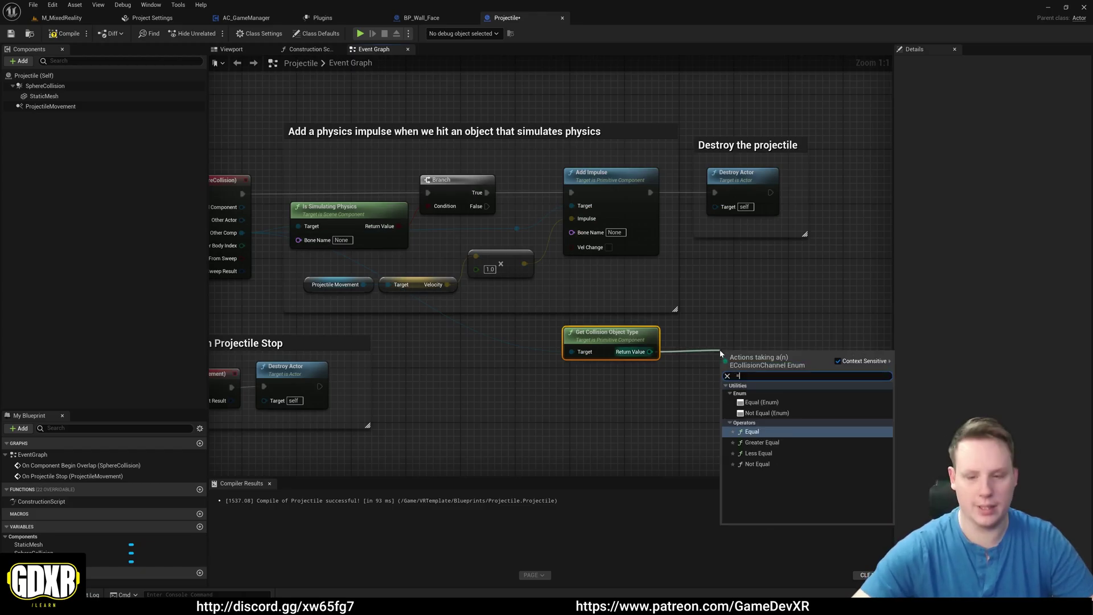
left_click(771, 402)
right_click_drag(772, 394, 660, 390)
left_click(678, 366)
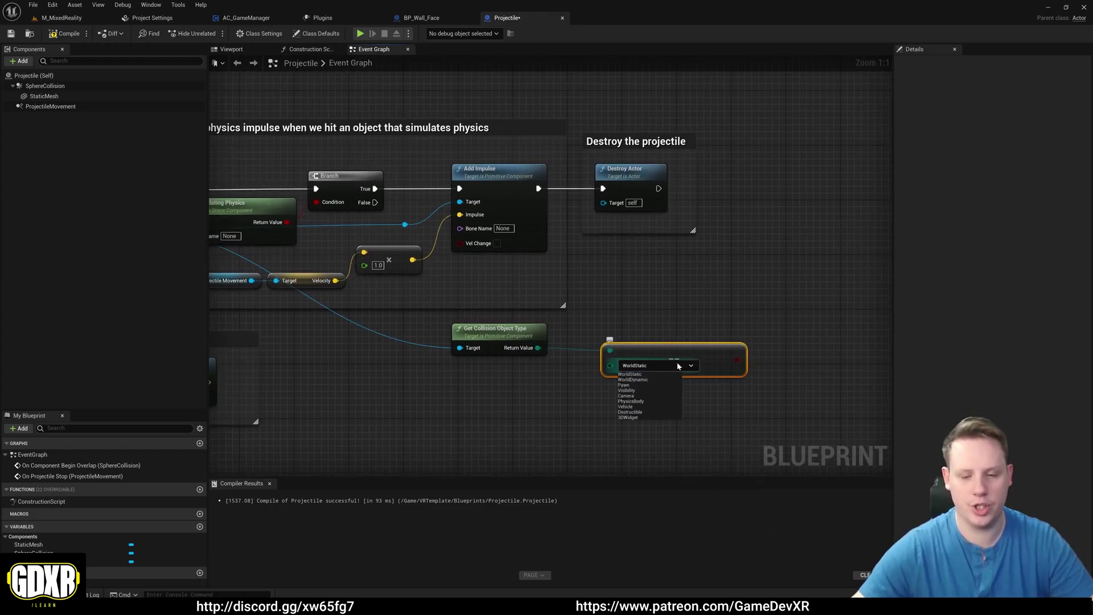
left_click(645, 412)
left_click_drag(655, 352, 621, 359)
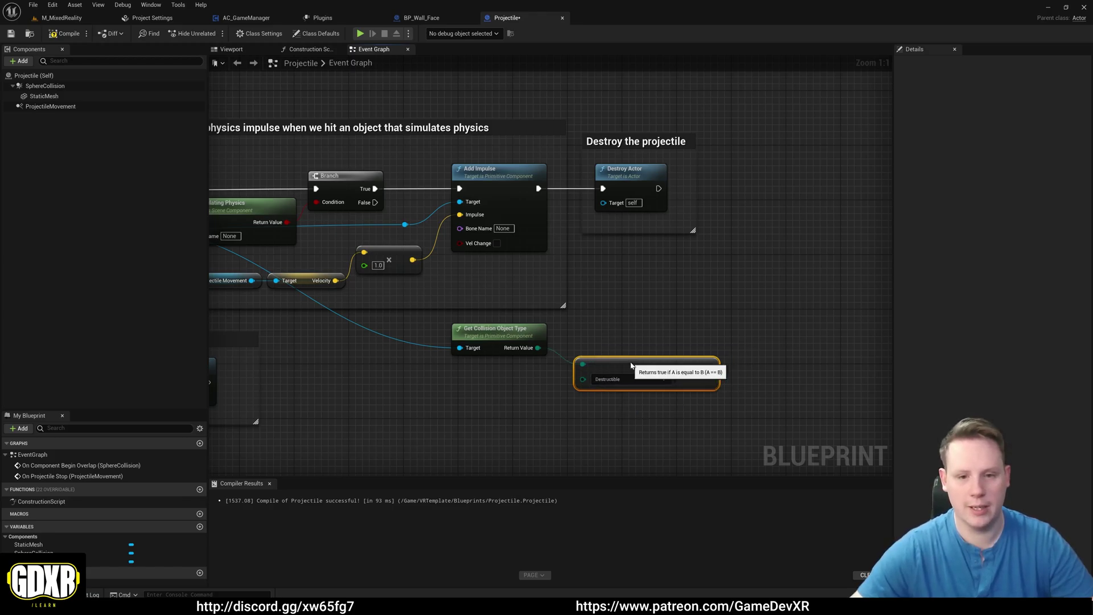
- Add a second Branch run from the first Branch's False output, with the Destructible comparison as its condition
left_click(632, 327)
left_click(747, 308)
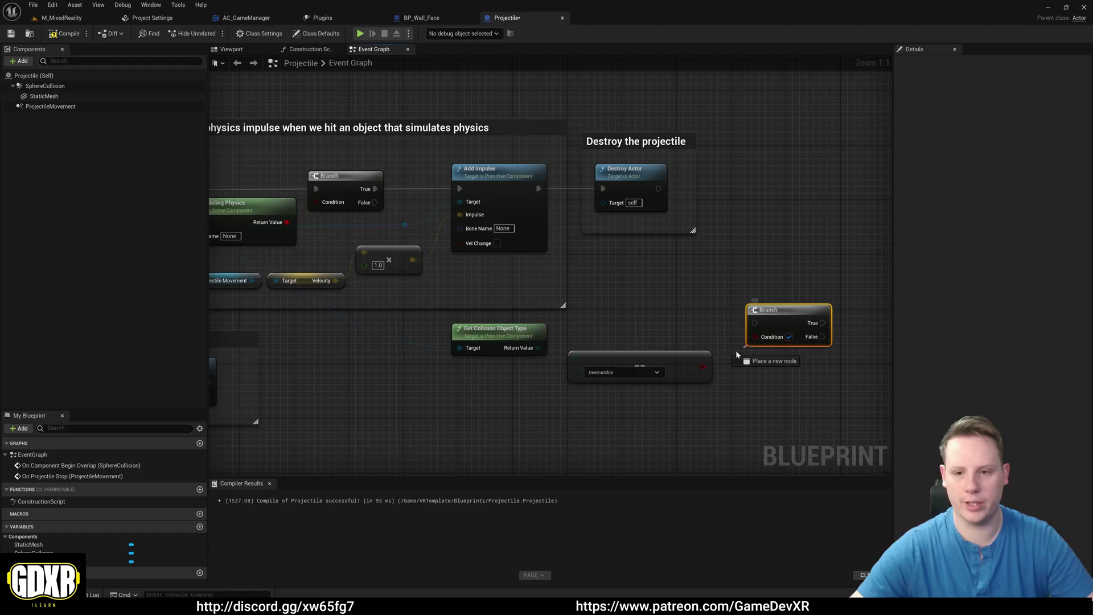
left_click_drag(703, 366, 375, 202)
right_click_drag(229, 220, 422, 232)
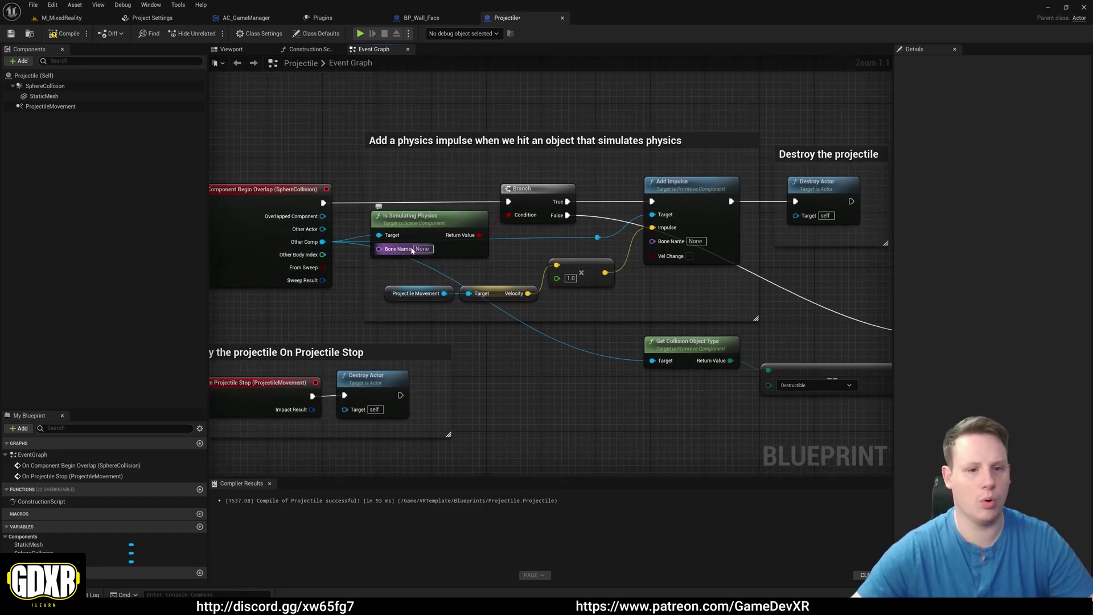
right_click_drag(795, 316, 612, 314)
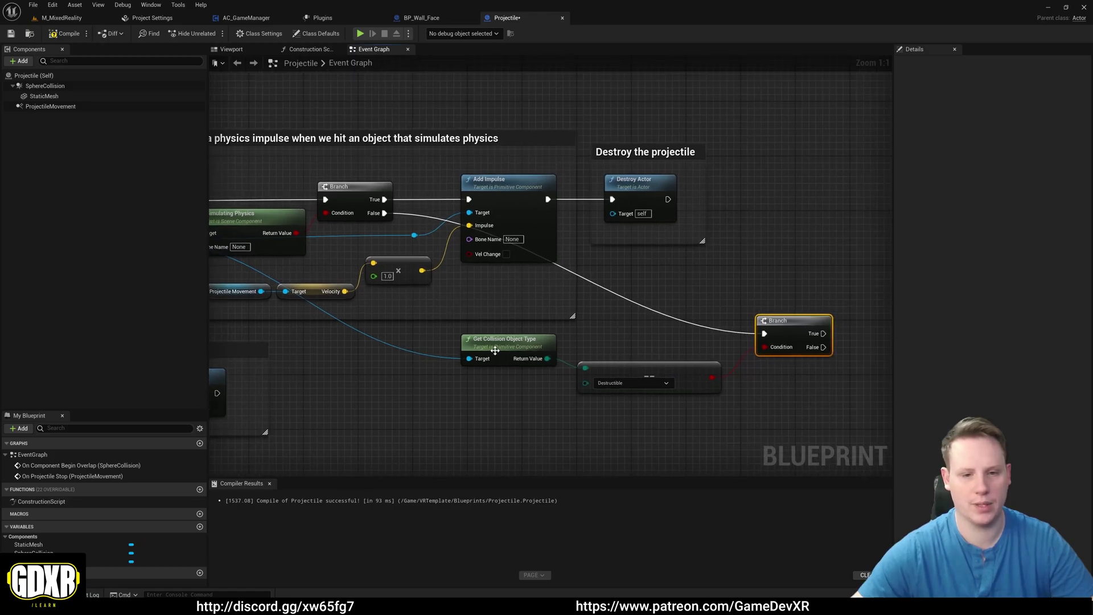
left_click(696, 374)
mouse_move(696, 374)
left_mouse_down()
mouse_move(620, 376)
mouse_move(697, 370)
left_mouse_up()
left_click_drag(800, 332, 770, 330)
right_click_drag(770, 330, 577, 341)
left_click_drag(601, 341, 662, 345)
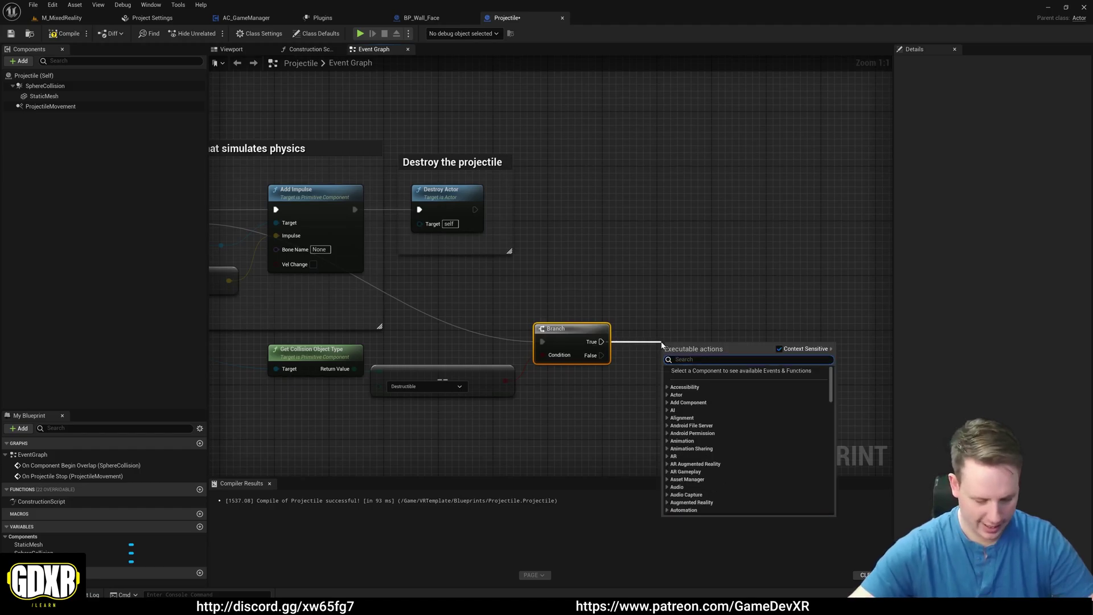
type("set")
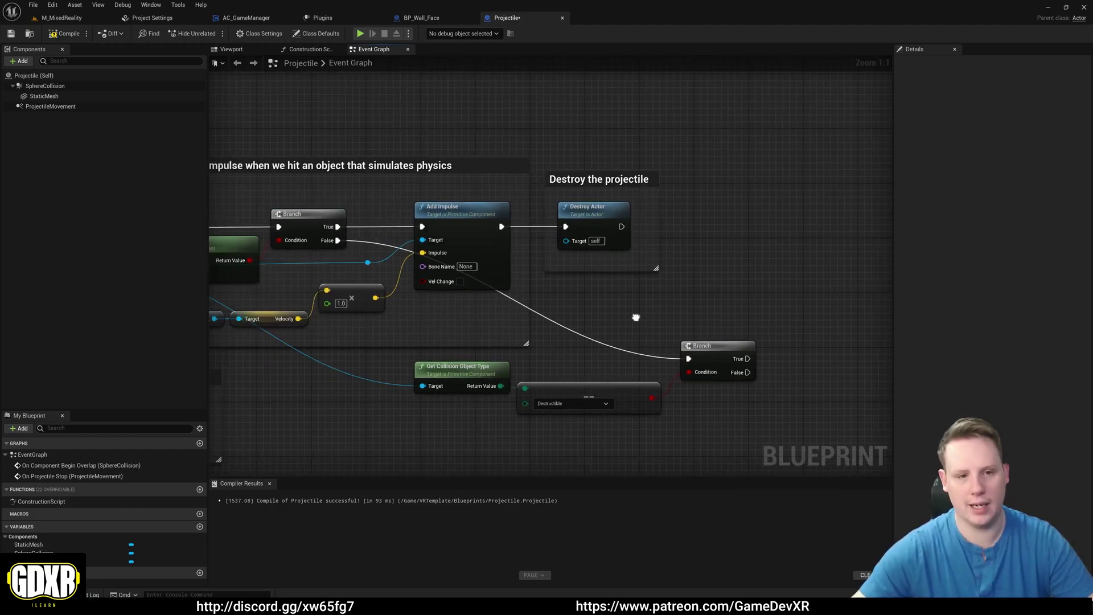
- Add a Set Visibility node targeting Other Comp, with New Visibility off, and run it from the second Branch's True output
left_click_drag(283, 262, 671, 437)
type("set visibi")
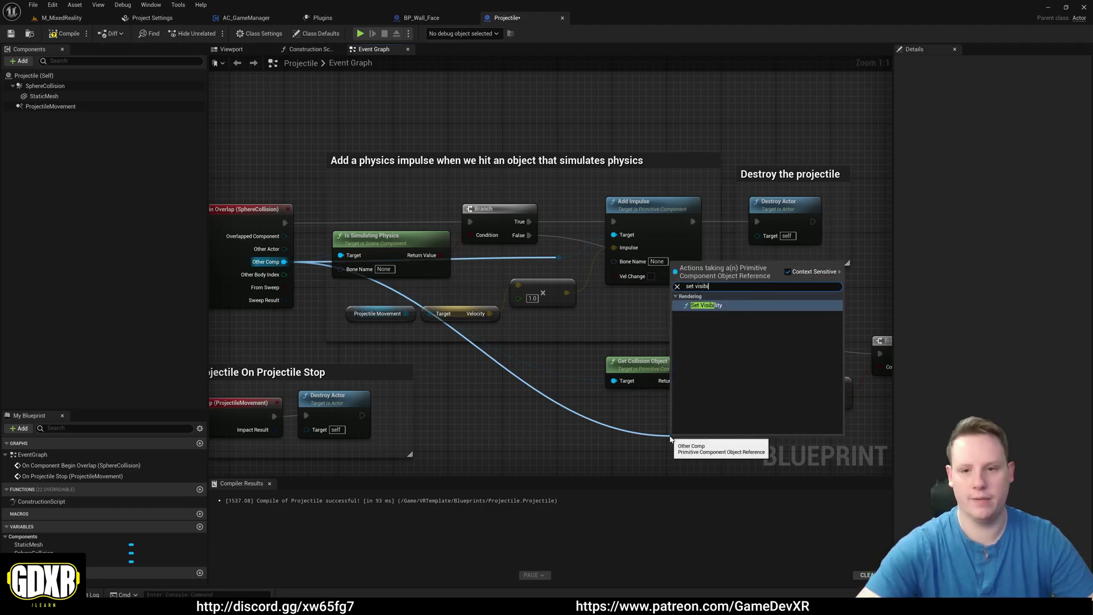
key("Return")
right_click_drag(672, 438, 346, 367)
mouse_move(346, 367)
left_mouse_down()
mouse_move(631, 266)
mouse_move(668, 265)
mouse_move(592, 272)
left_mouse_up()
left_click(658, 221)
right_click_drag(670, 292, 734, 291)
scroll(462, 292, "down", 2)
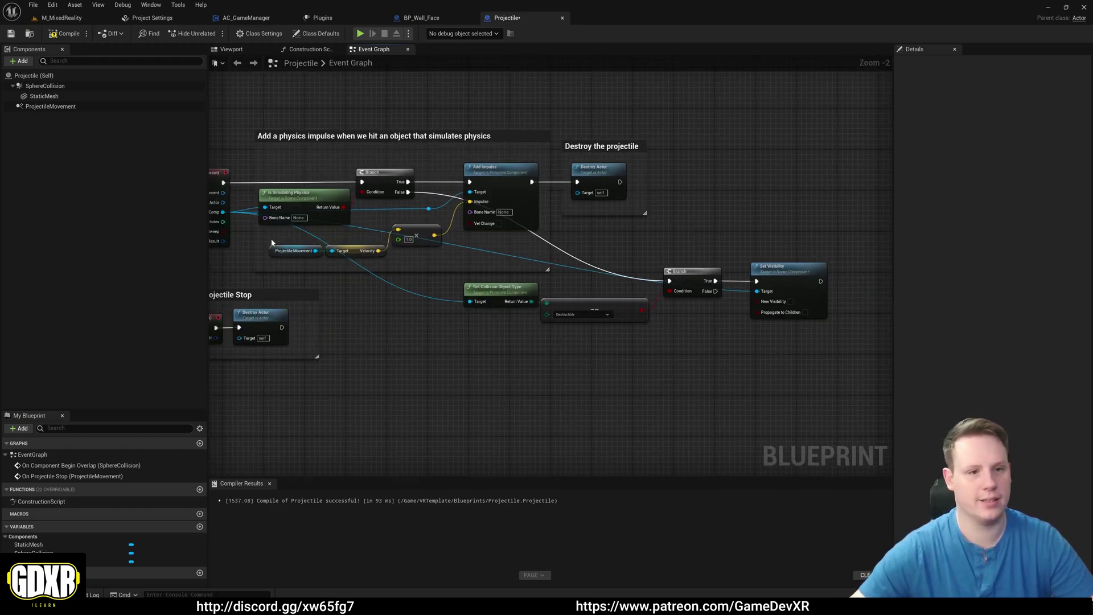
left_click_drag(223, 212, 732, 350)
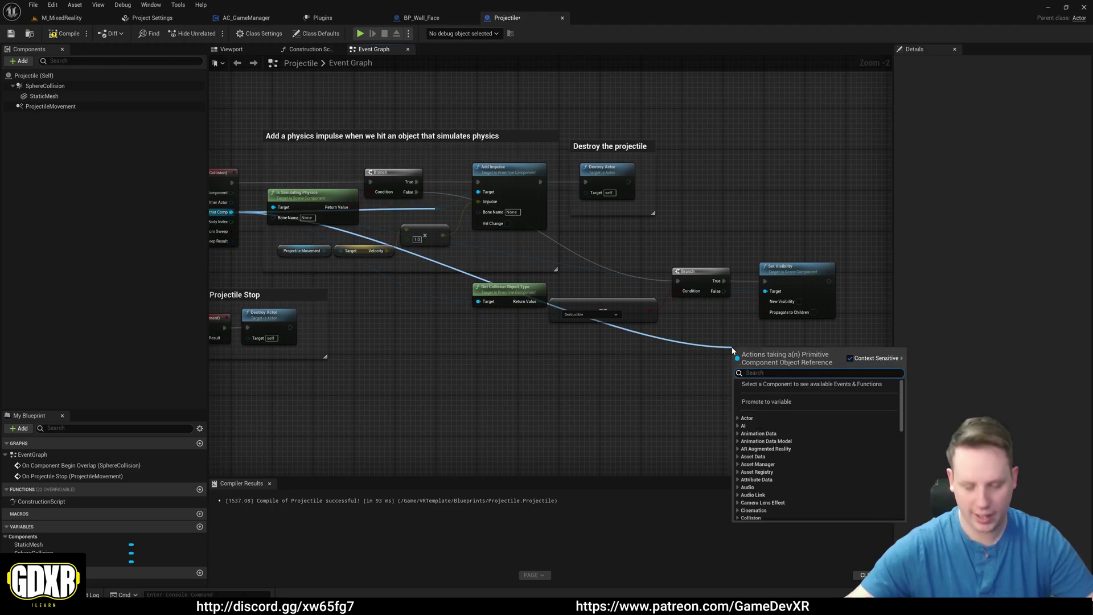
type("set collision")
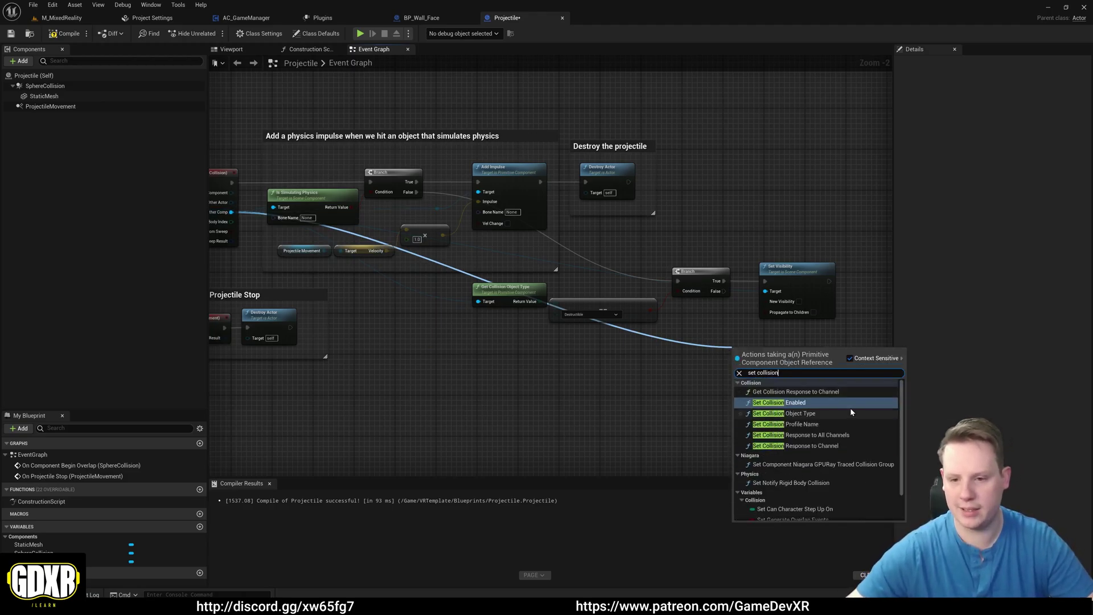
left_click(806, 415)
right_click_drag(805, 417, 573, 427)
key("Delete")
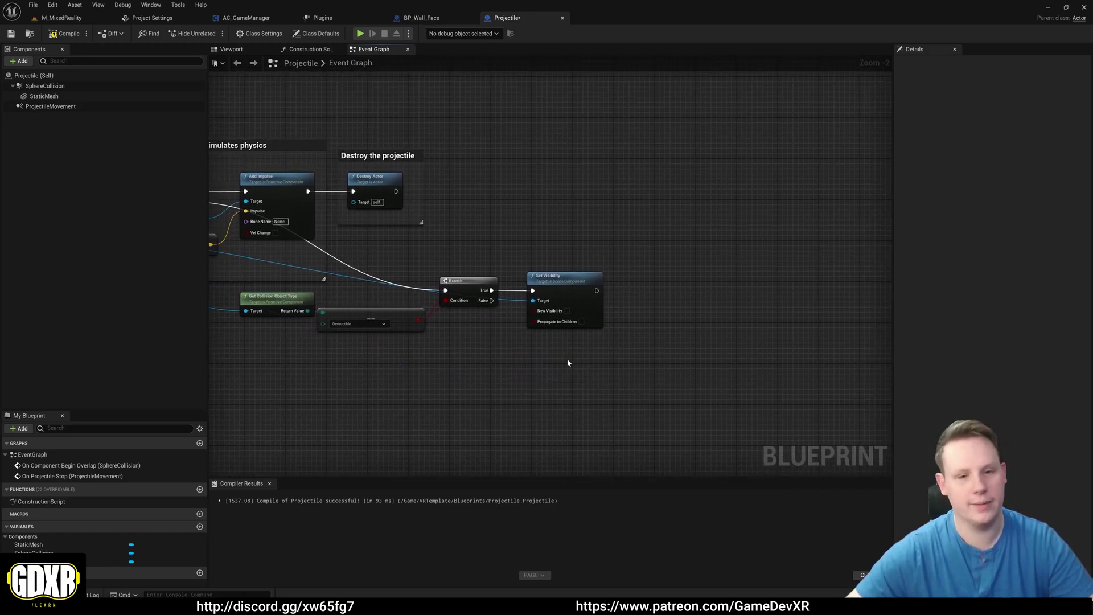
- Add a Set Collision Enabled node targeting Other Comp with type No Collision, and run it after Set Visibility
right_click_drag(432, 345, 712, 342)
left_click_drag(278, 217, 474, 374)
type("set collision")
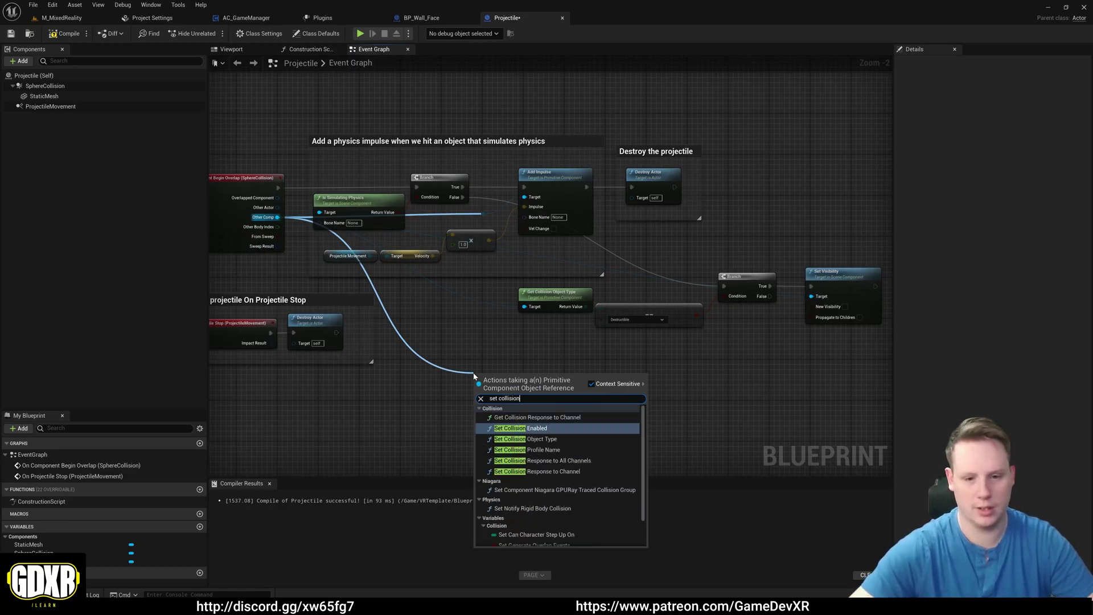
left_click(520, 428)
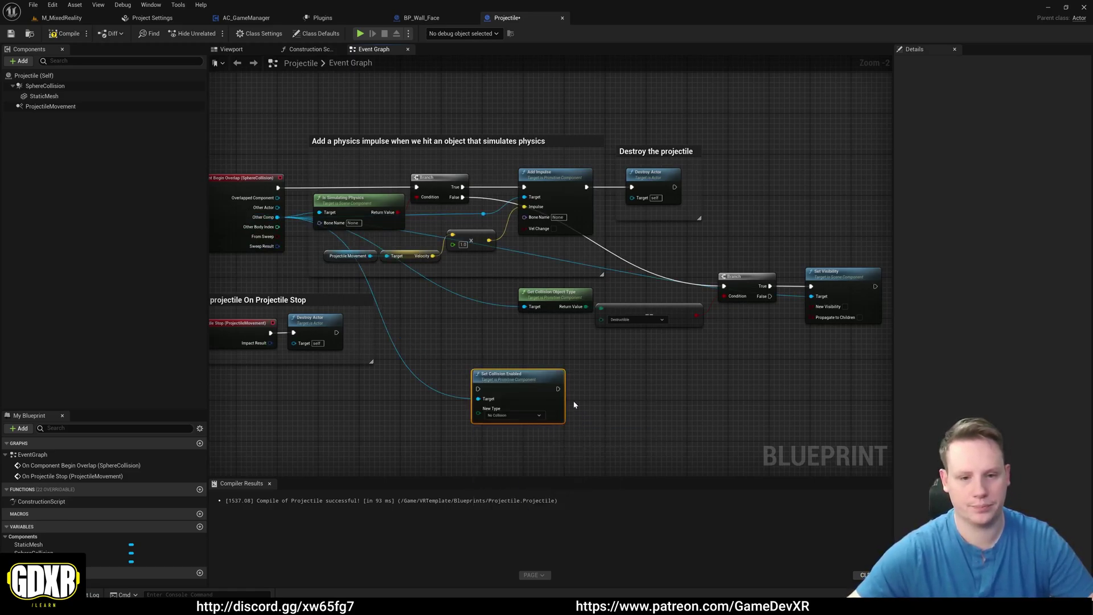
right_click_drag(639, 386, 432, 387)
left_click_drag(271, 382, 668, 287)
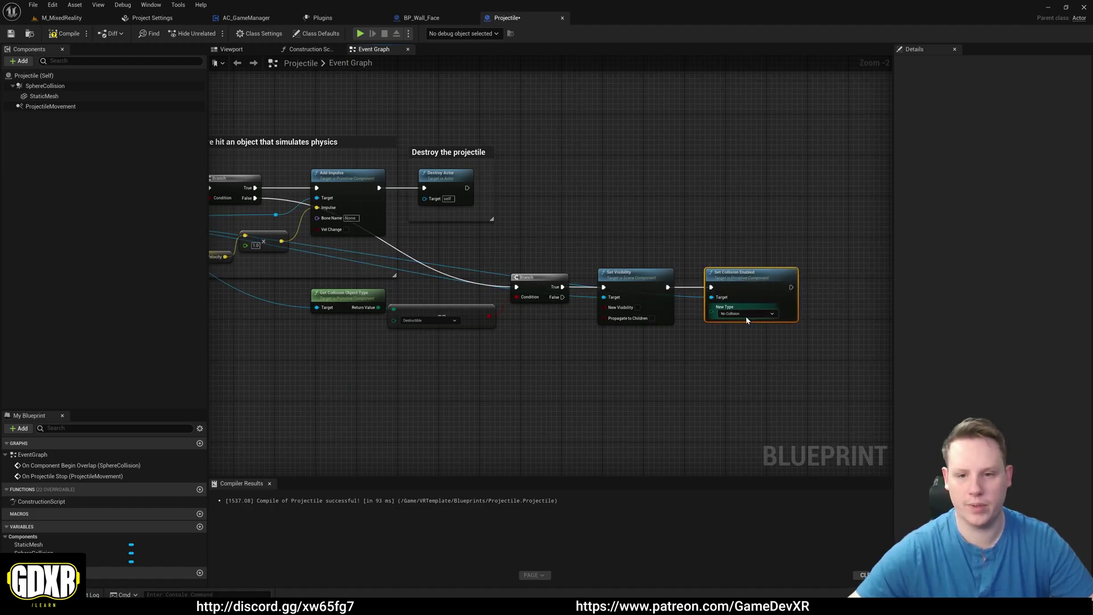
scroll(743, 315, "up", 2)
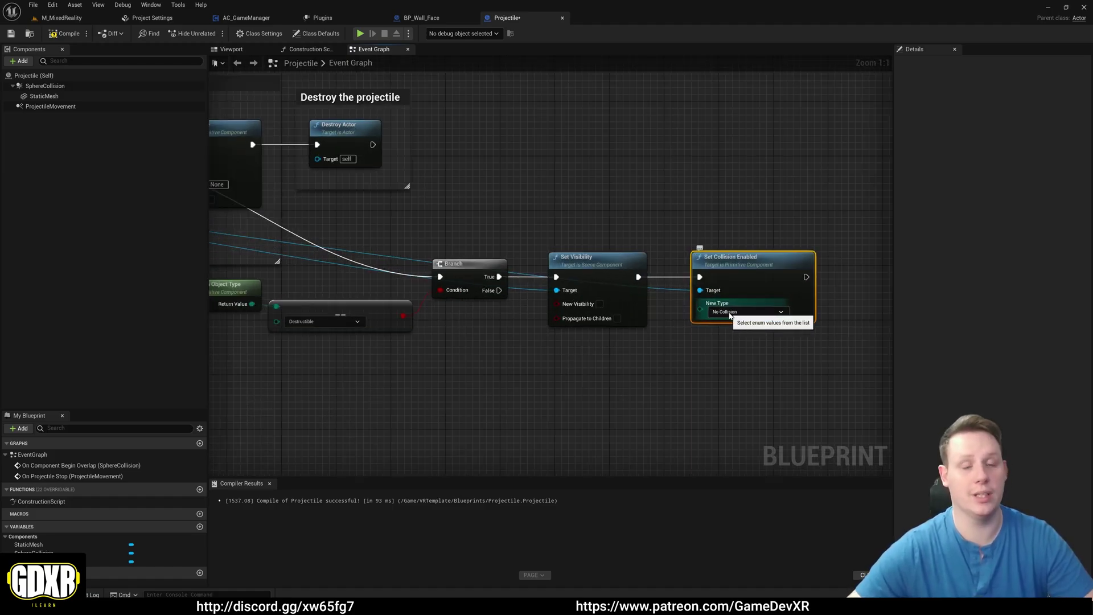
left_click(703, 341)
- Compile the Projectile blueprint with its new Destructible hit logic
scroll(470, 279, "down", 2)
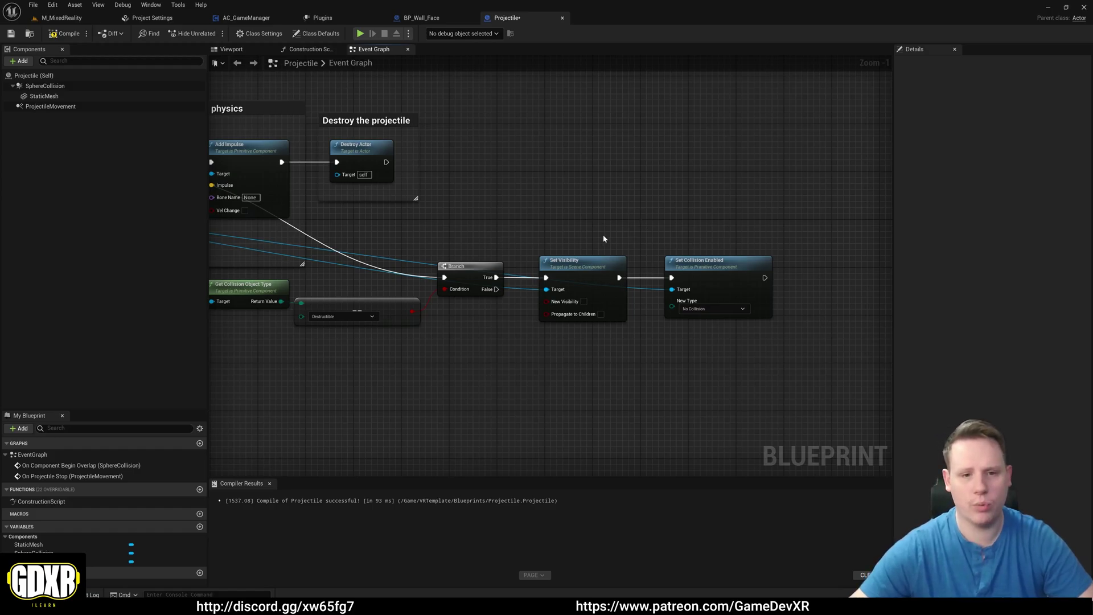
scroll(544, 234, "down", 2)
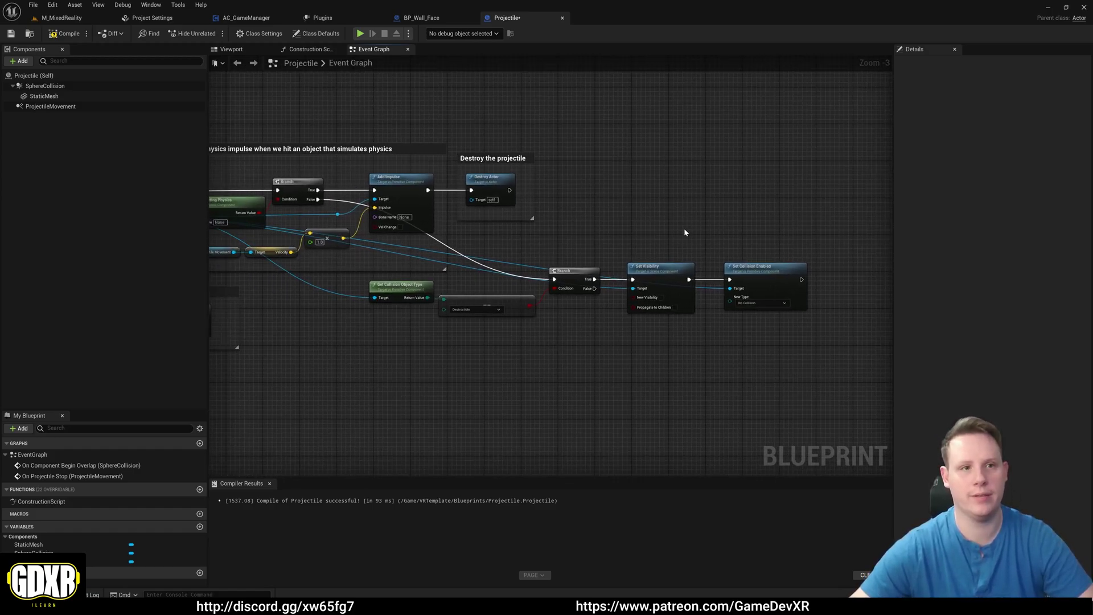
left_click(64, 33)
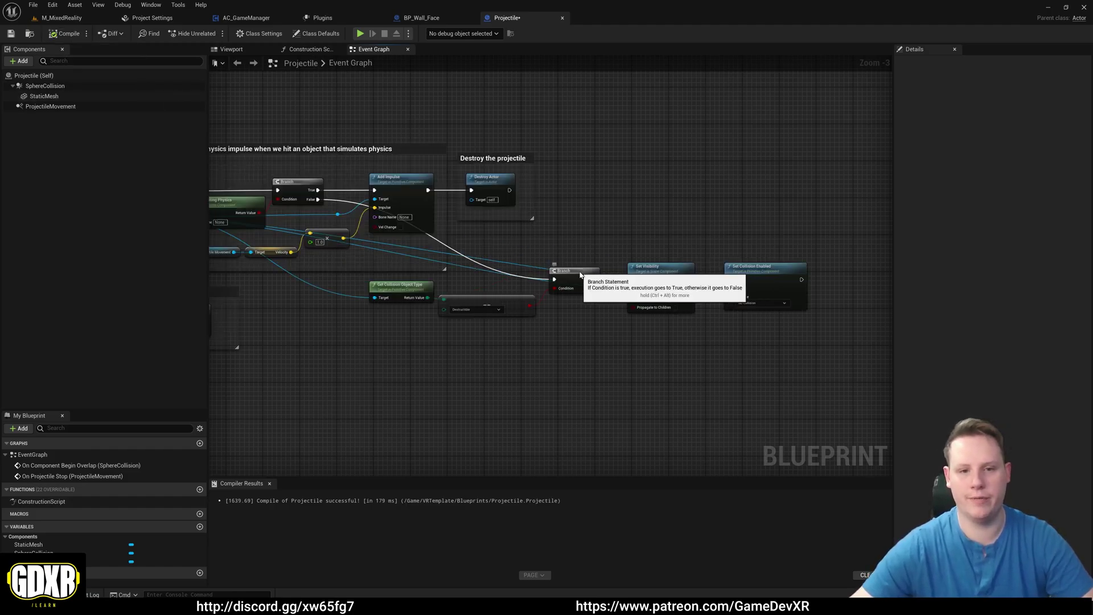
- Tidy the second Branch, Set Visibility and Set Collision Enabled nodes into a closer row and widen the graph area
left_click_drag(575, 271, 566, 267)
left_click_drag(669, 277, 663, 272)
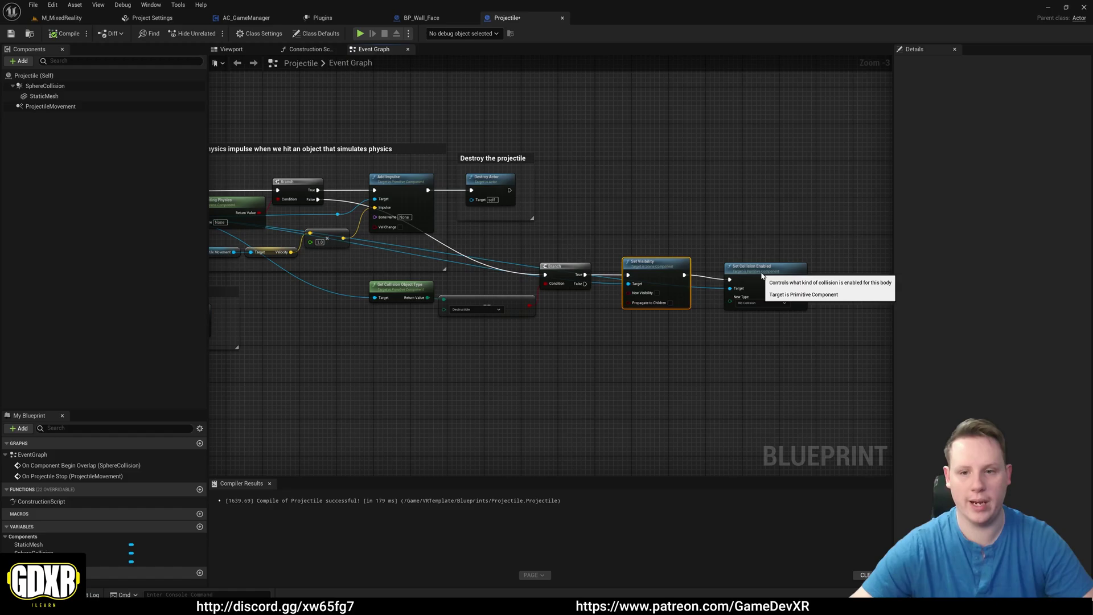
left_click_drag(759, 278, 746, 273)
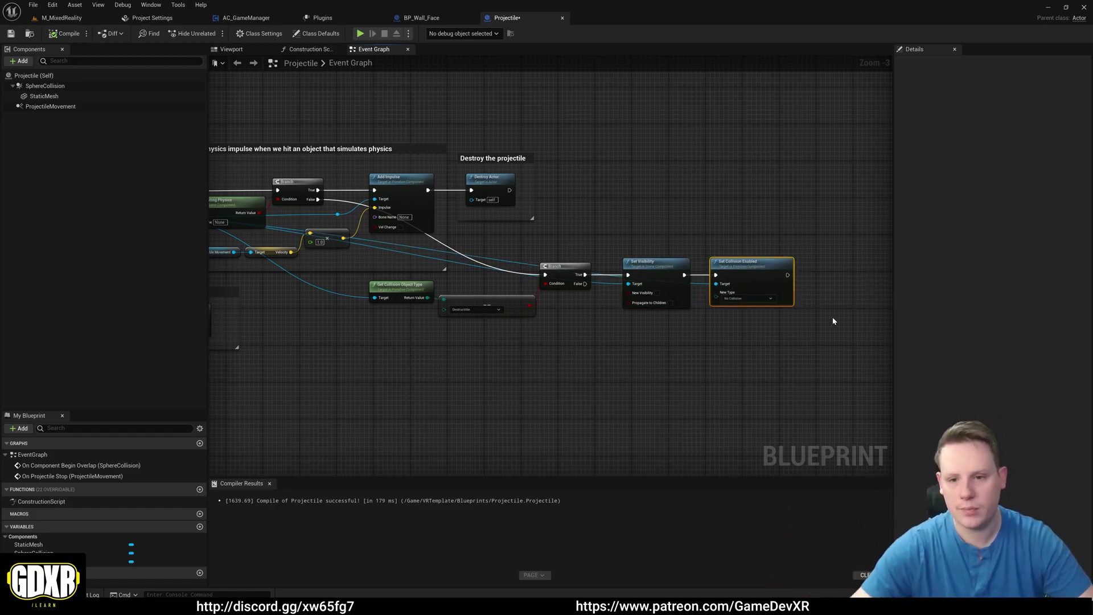
left_click(891, 290)
right_click_drag(892, 291, 792, 291)
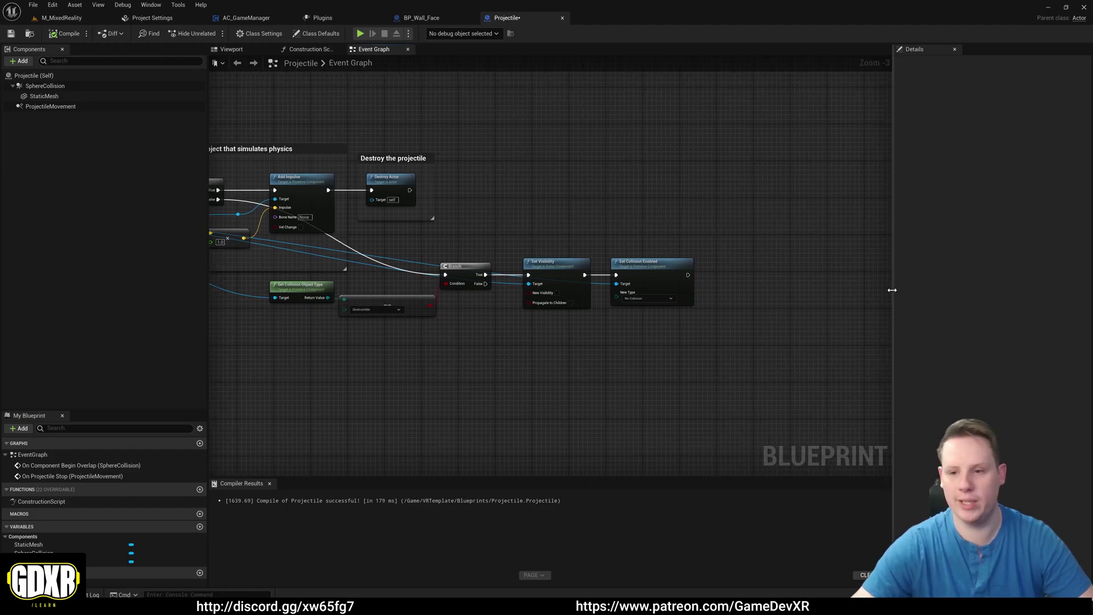
left_click_drag(894, 289, 968, 289)
right_click_drag(629, 320, 774, 326)
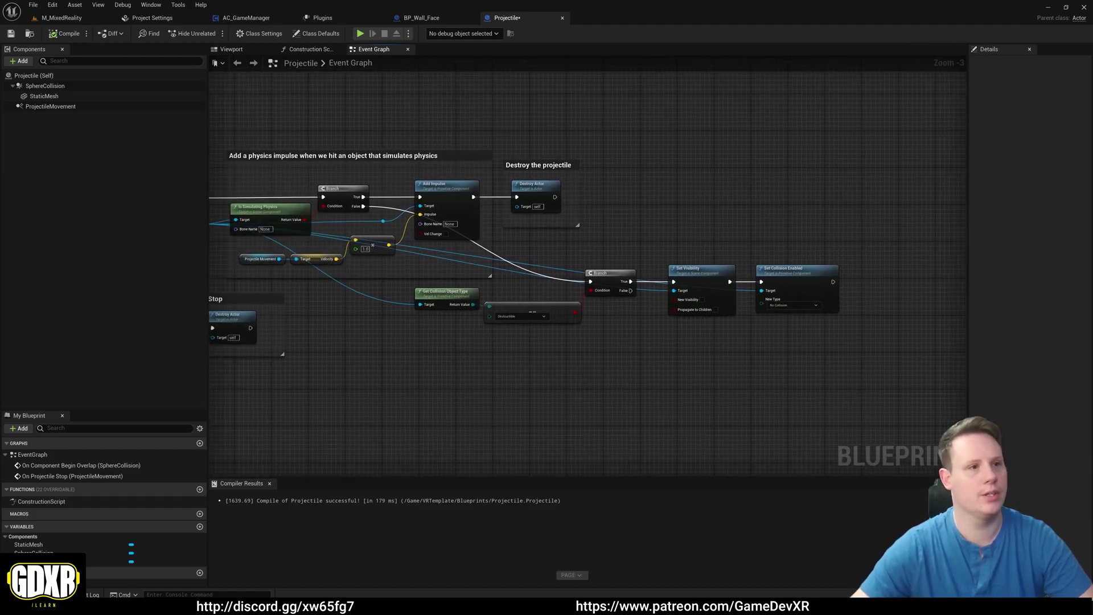
- Save the Projectile blueprint and open the viewport of BP_Wall_Face from the Mixed_Reality EnvironmentActors folder
left_click(32, 5)
left_click(63, 54)
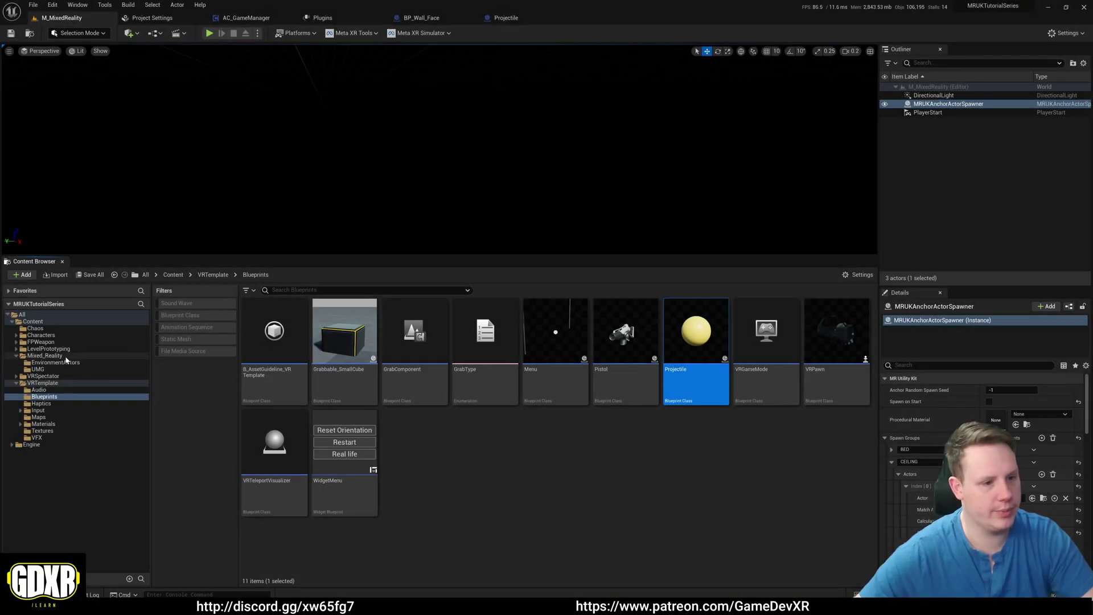
left_click(56, 362)
double_click(431, 376)
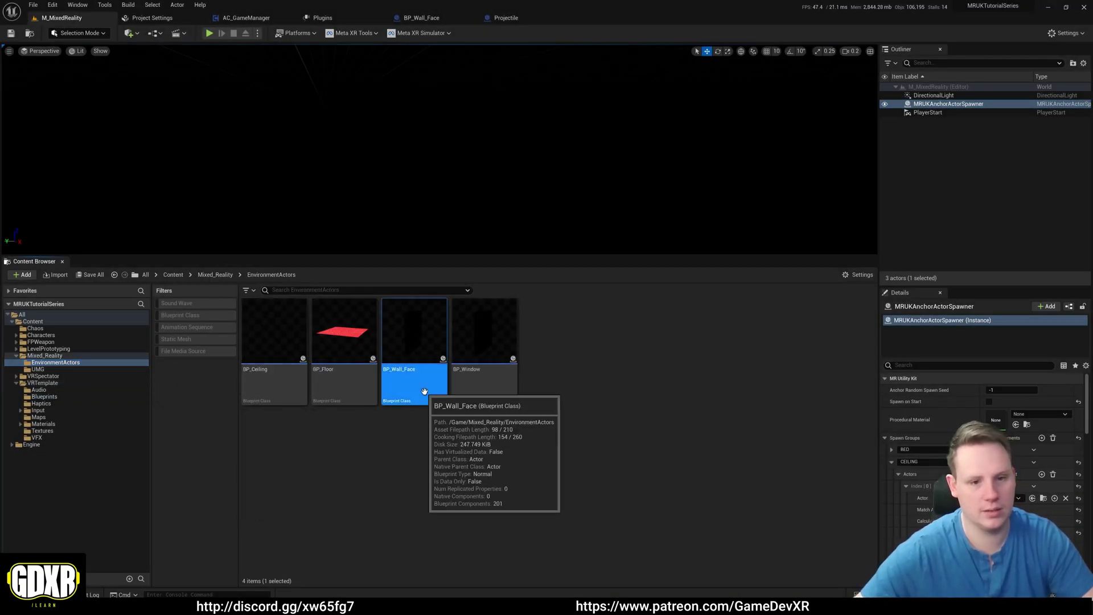
left_click(418, 49)
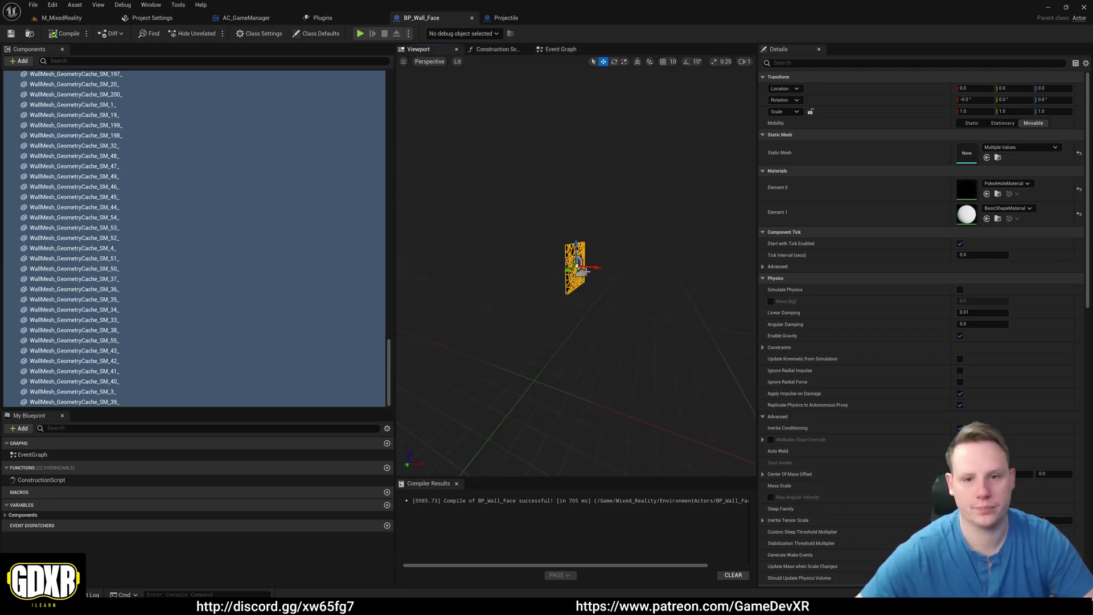
- Thin the wall by setting the X scale of all selected WallMesh_GeometryCache pieces to 0.5
left_click_drag(576, 268, 537, 264)
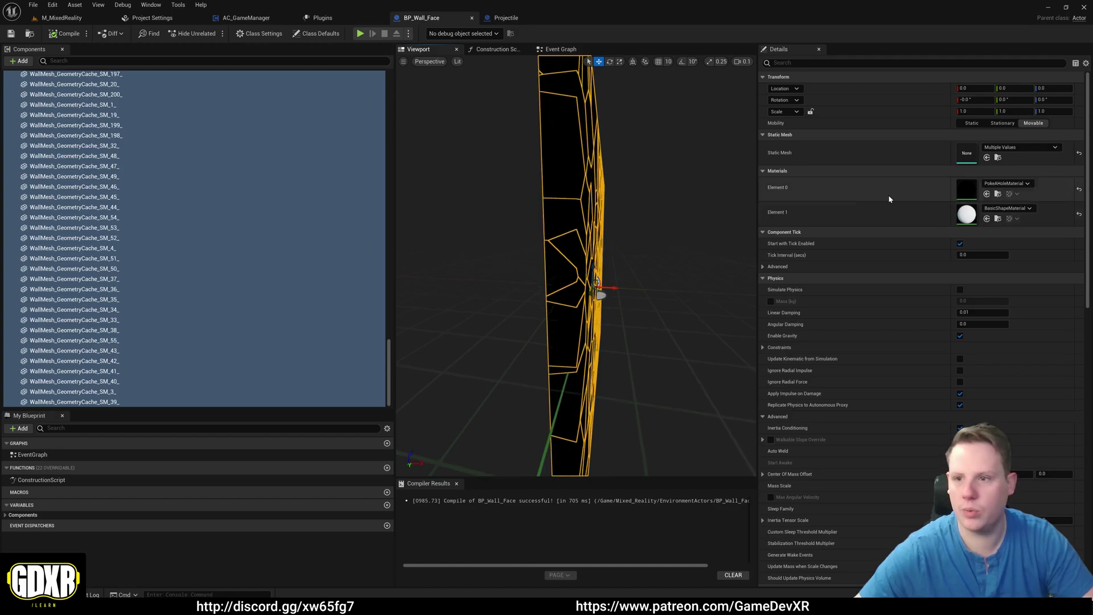
left_click(977, 111)
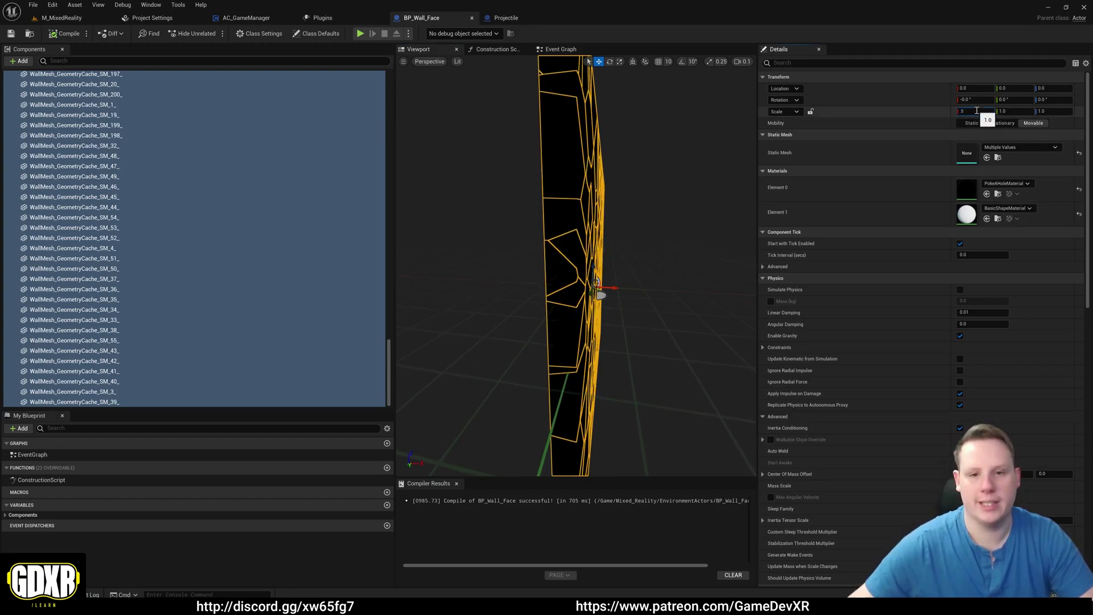
type(".5")
key("Return")
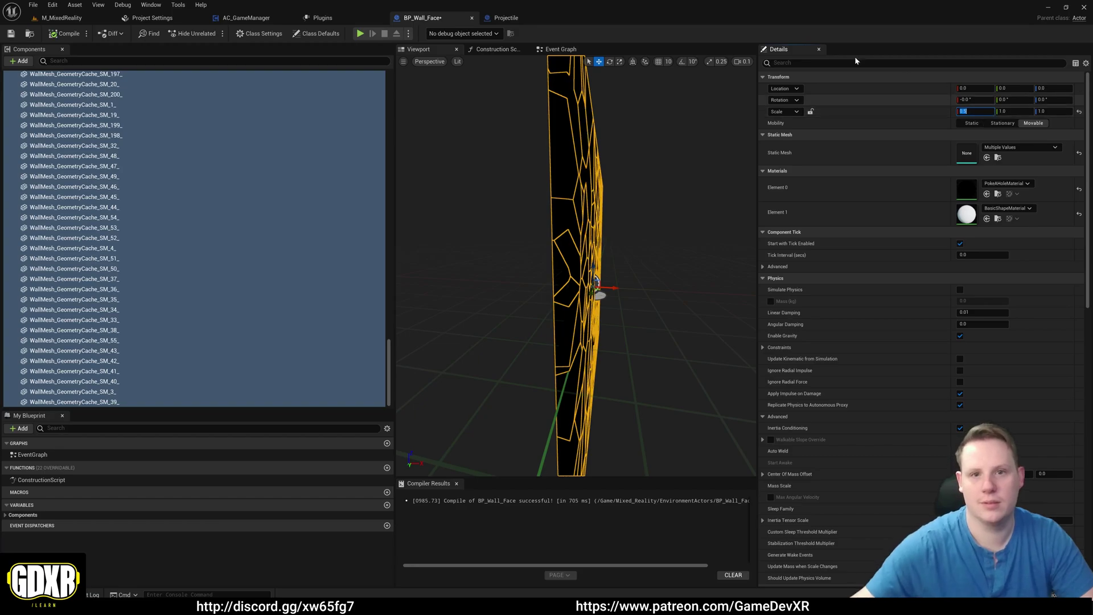
- Set the X scale of all selected WallMesh_GeometryCache pieces to 0.2
left_click_drag(630, 185, 740, 193)
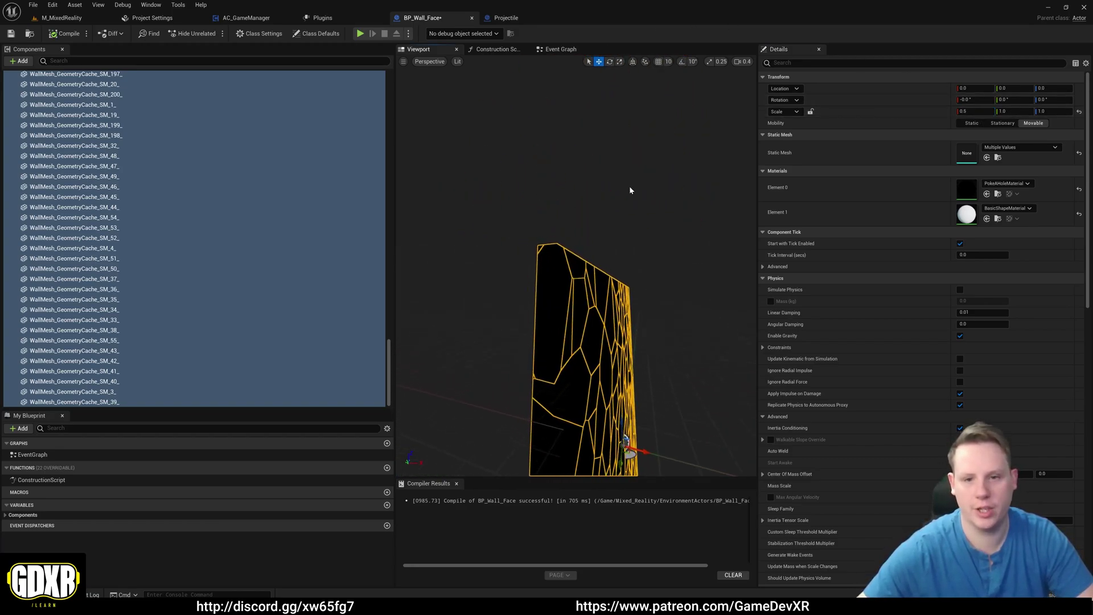
left_click(974, 112)
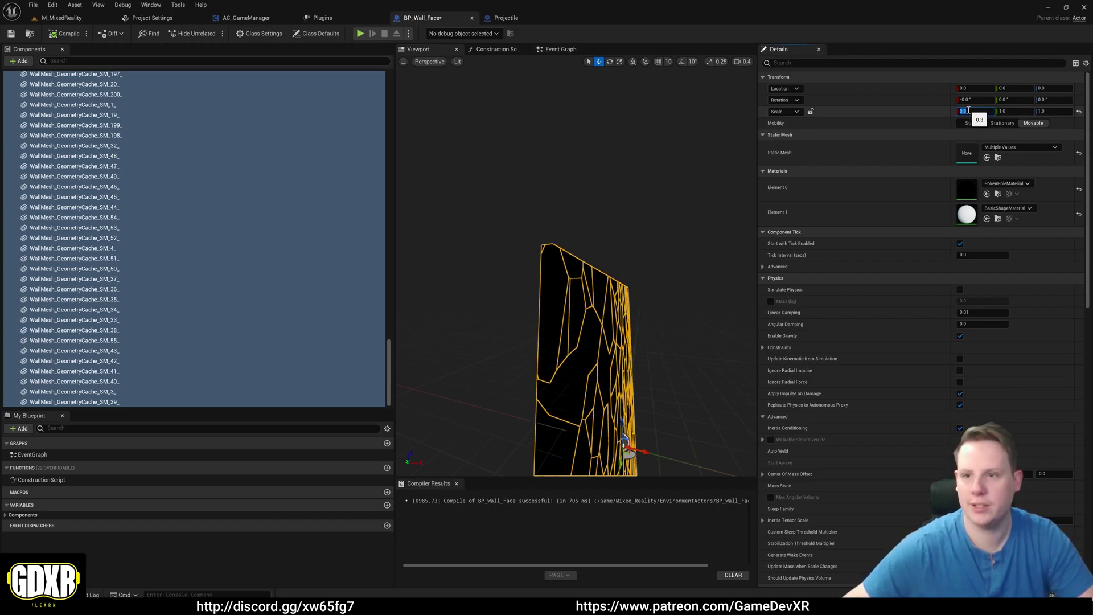
type(".2")
key("Return")
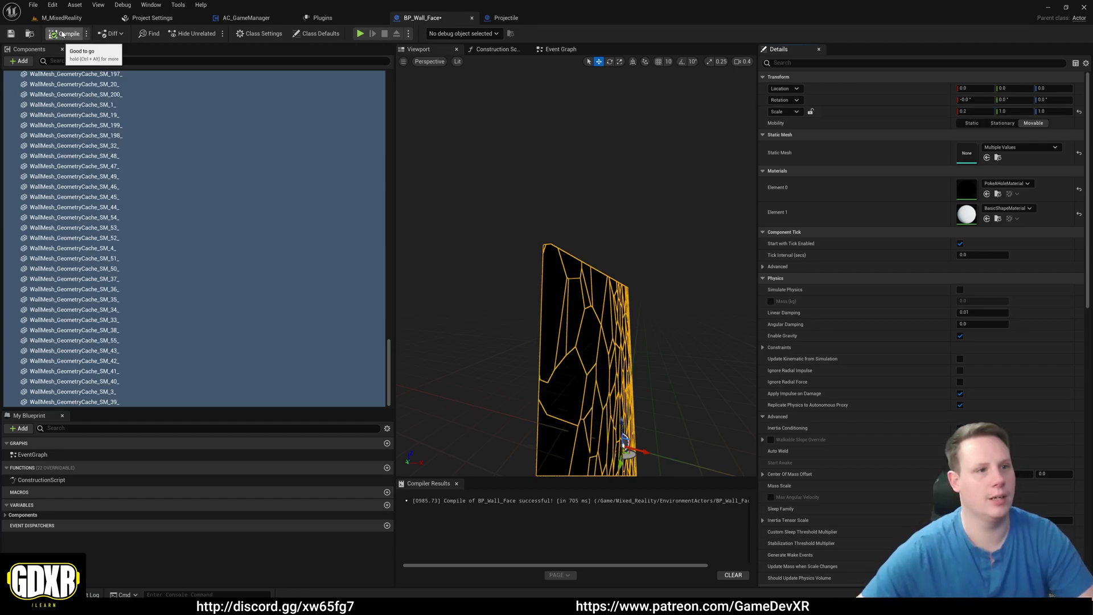